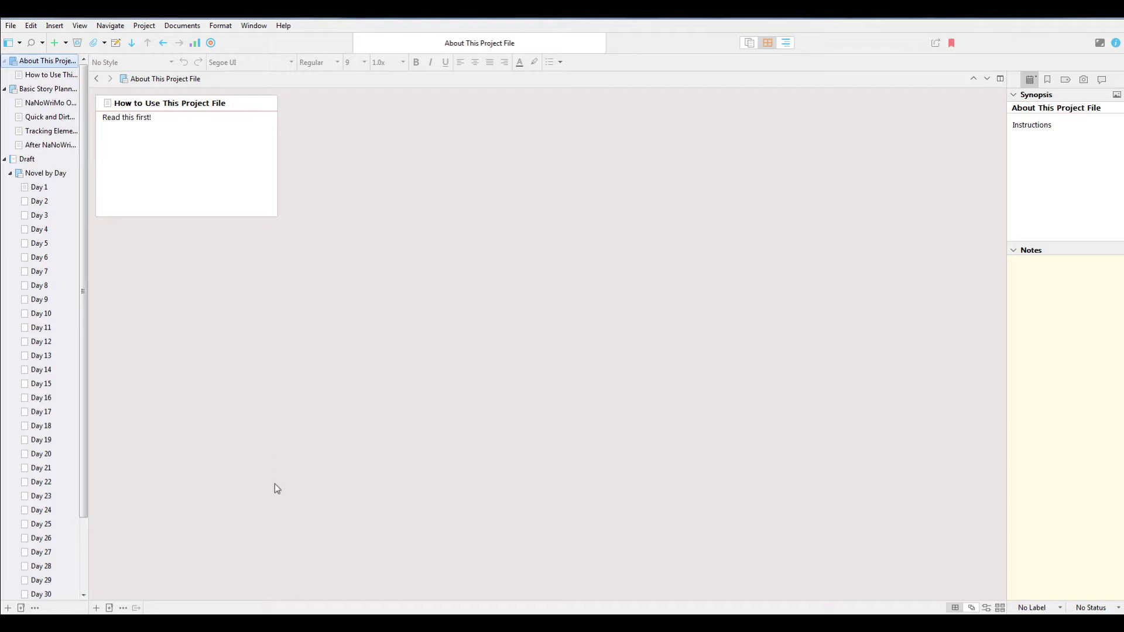
# Step: Widen the binder so item names show fully, and adjust the synopsis and notes panel width
pyautogui.moveTo(206, 624)
pyautogui.moveTo(89, 337); pyautogui.dragTo(158, 336)
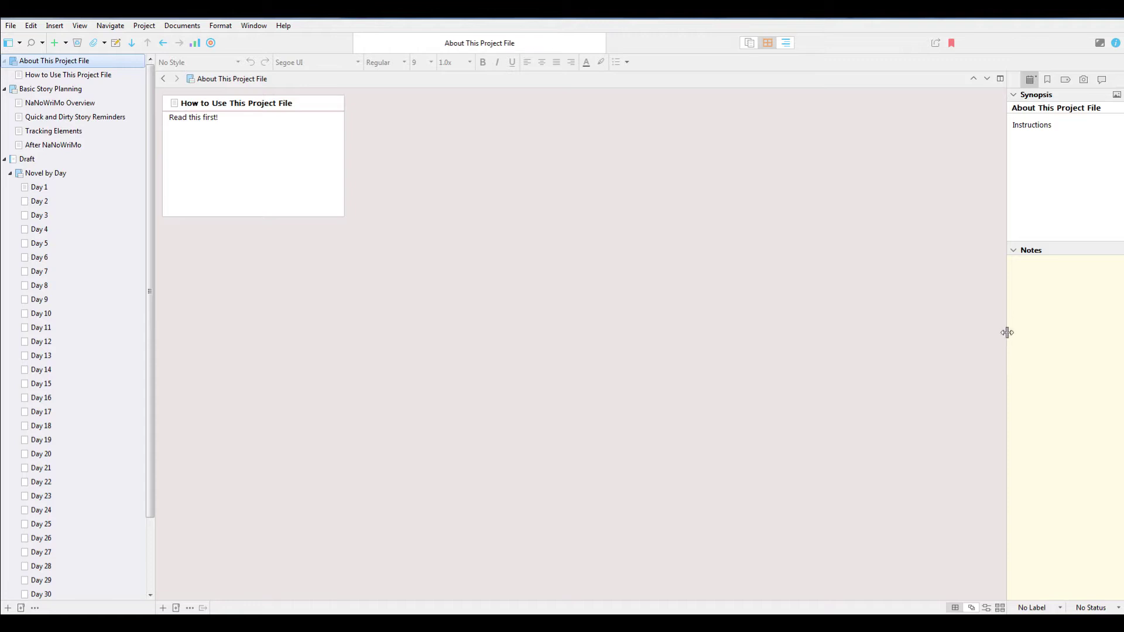
pyautogui.moveTo(1007, 332); pyautogui.dragTo(981, 329)
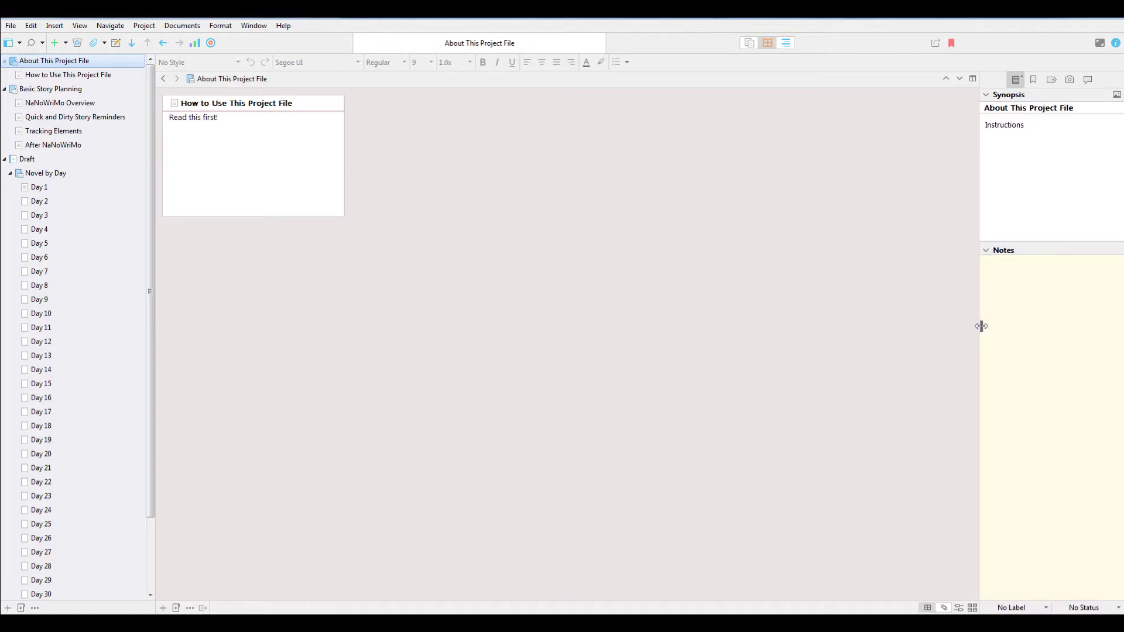
pyautogui.moveTo(981, 326); pyautogui.dragTo(984, 326)
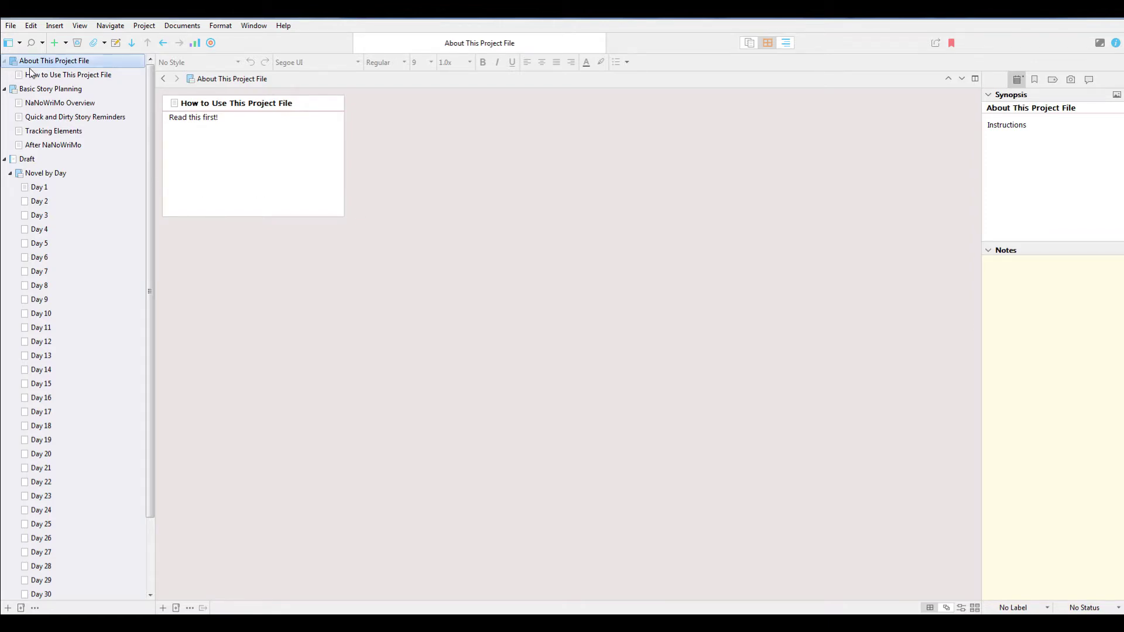
# Step: Open and skim the 637-word How to Use This Project File instructions
pyautogui.click(44, 75)
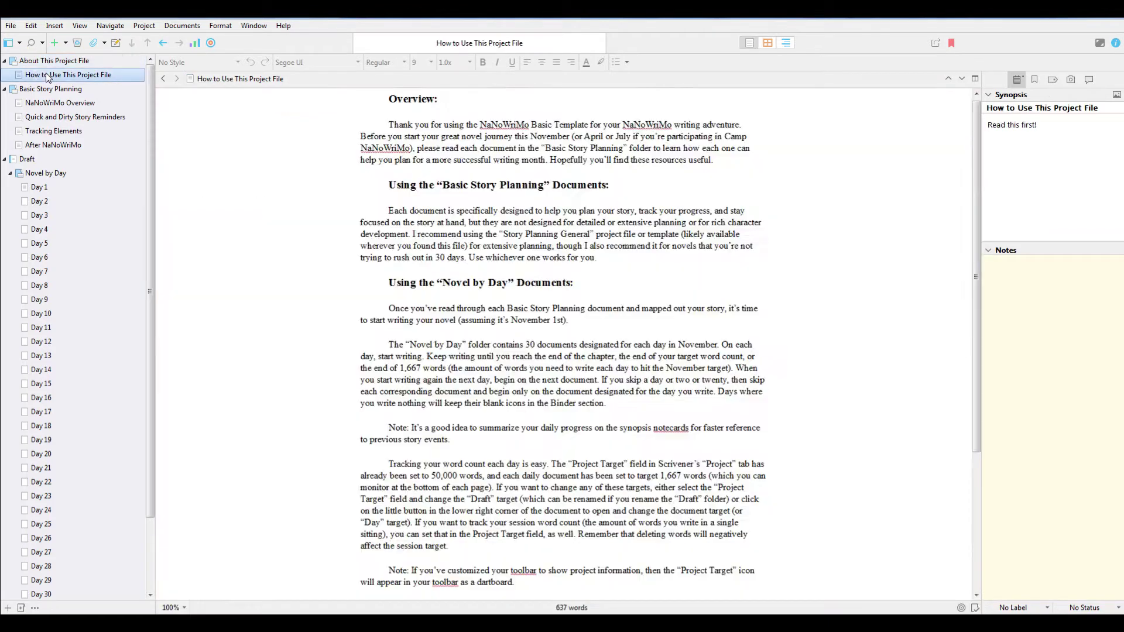
pyautogui.scroll(-5, 546, 265)
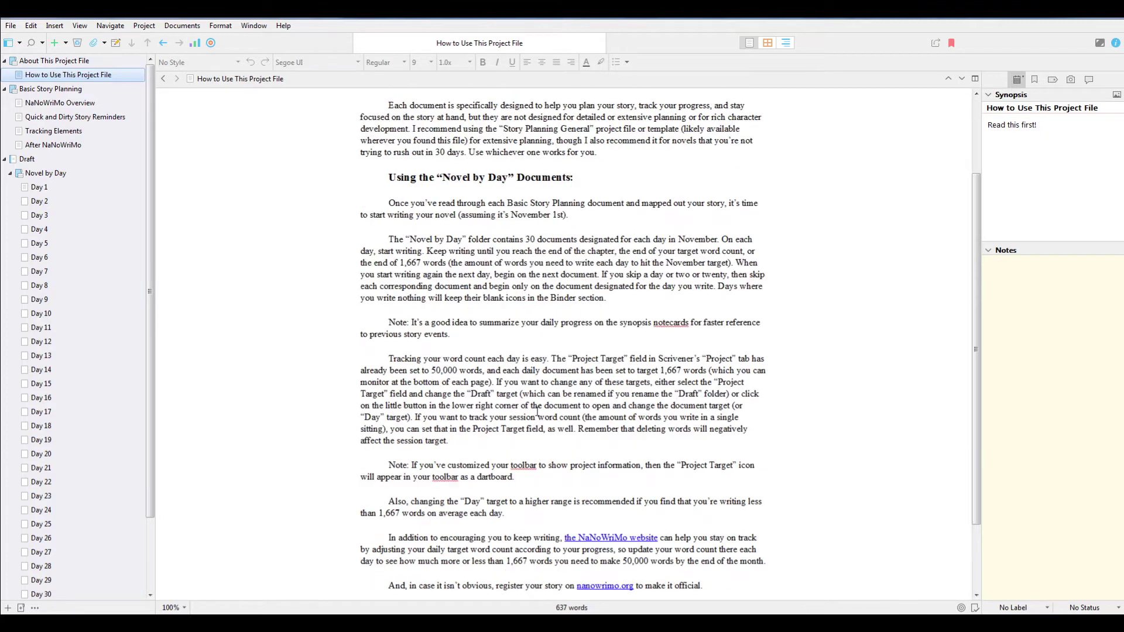
pyautogui.scroll(5, 536, 426)
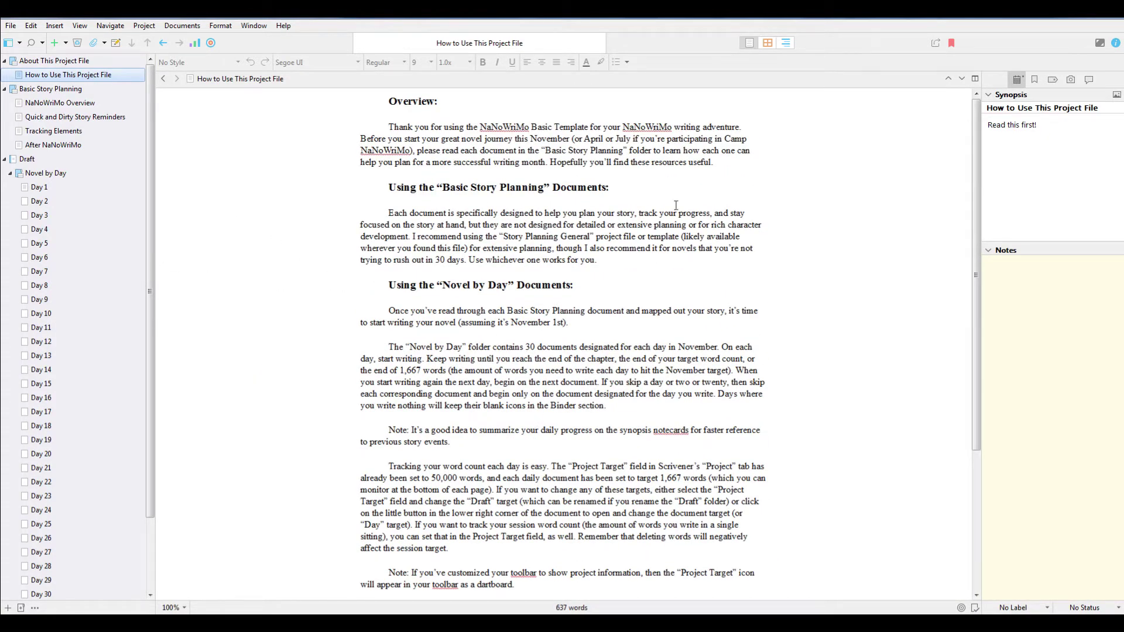
# Step: Show the Basic Story Planning cards, read NaNoWriMo Overview, then open Quick and Dirty Story Reminders
pyautogui.click(49, 91)
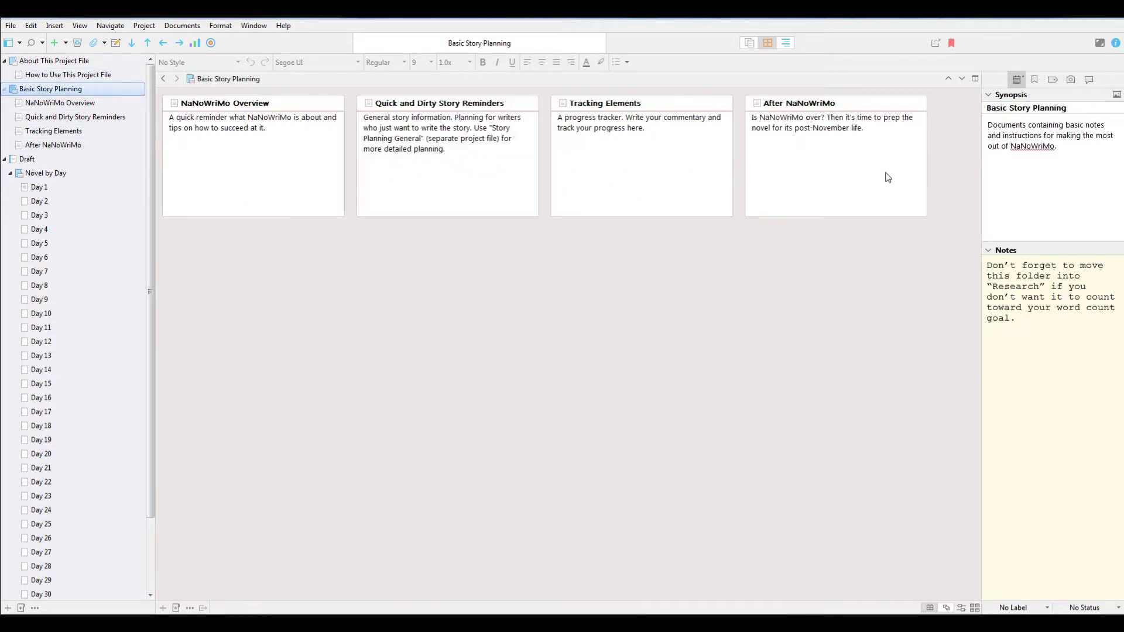
pyautogui.click(66, 104)
pyautogui.scroll(2, 612, 324)
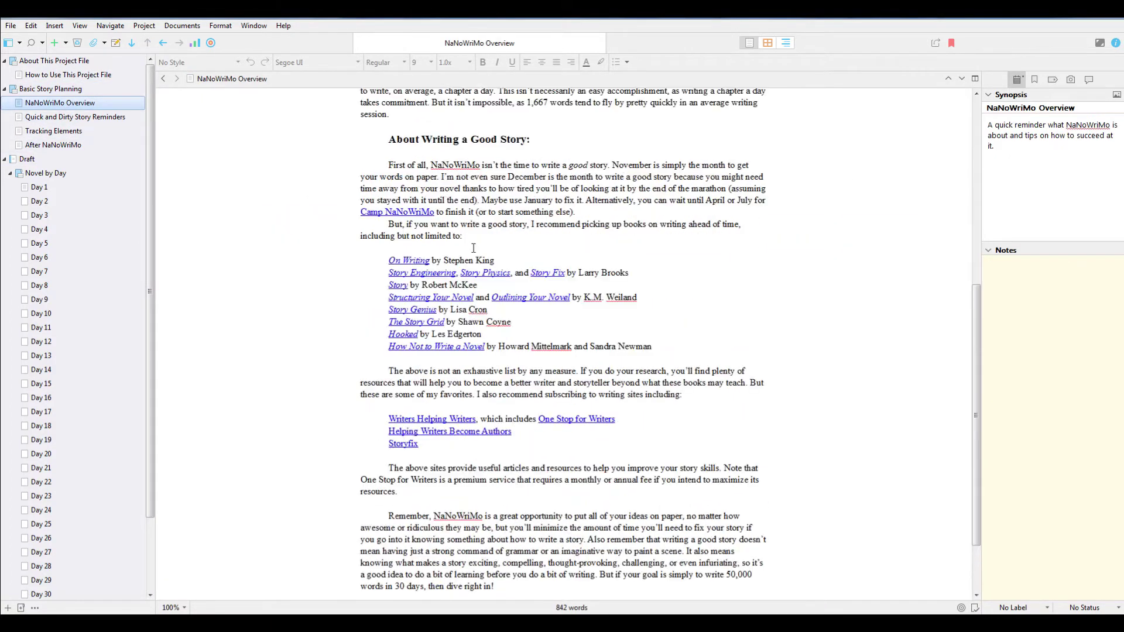
pyautogui.scroll(-3, 504, 389)
pyautogui.scroll(5, 503, 389)
pyautogui.scroll(5, 504, 389)
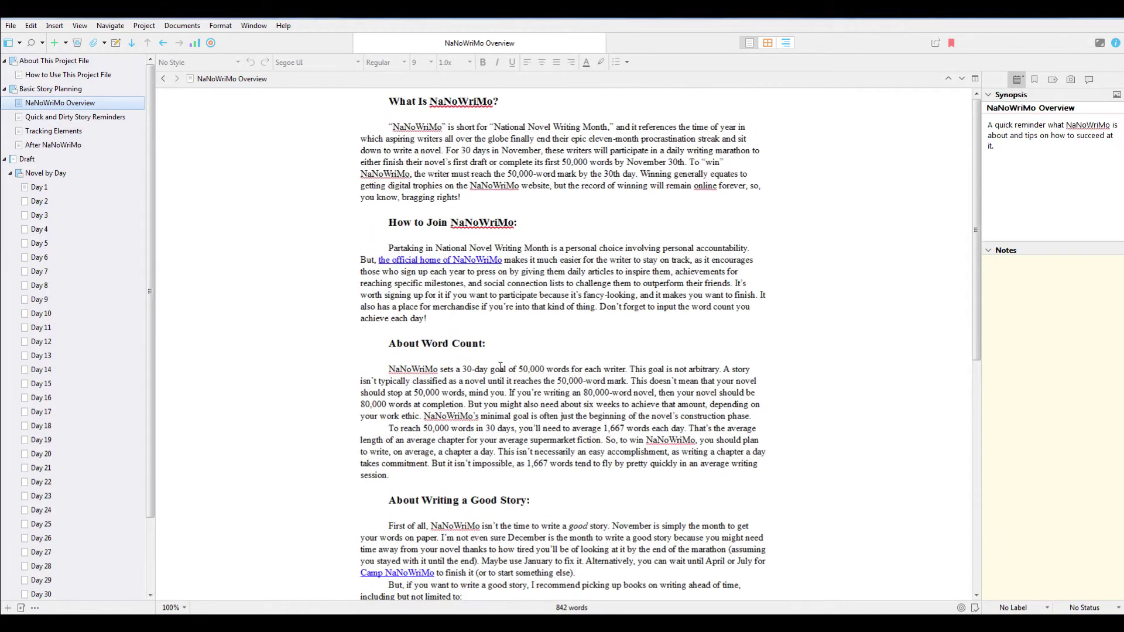
pyautogui.scroll(-6, 501, 378)
pyautogui.scroll(1, 501, 377)
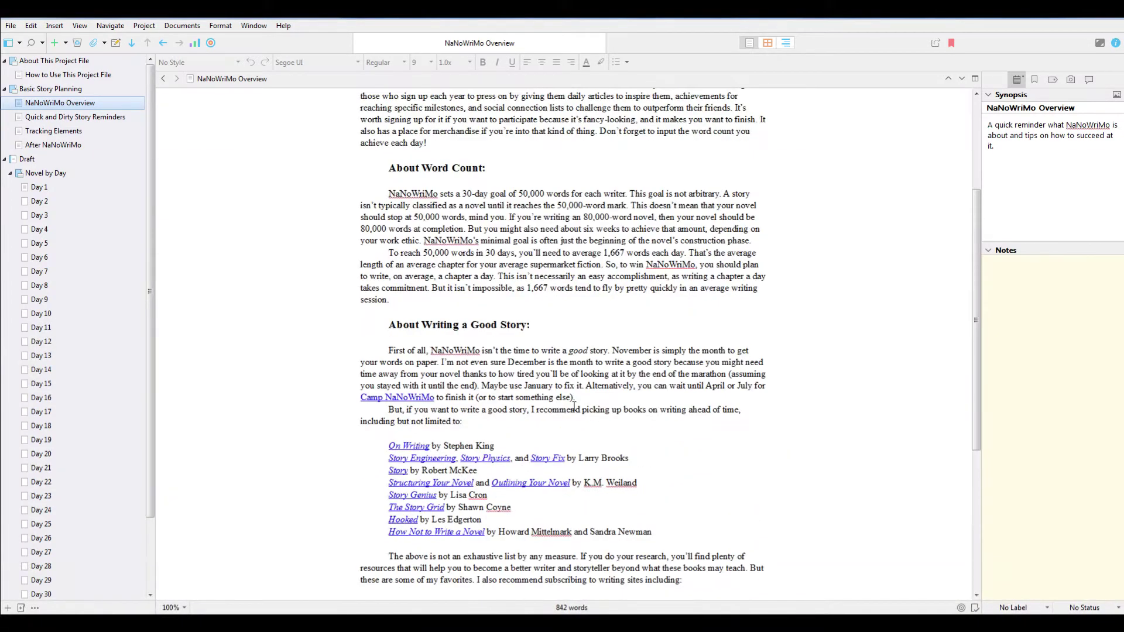
pyautogui.scroll(5, 542, 378)
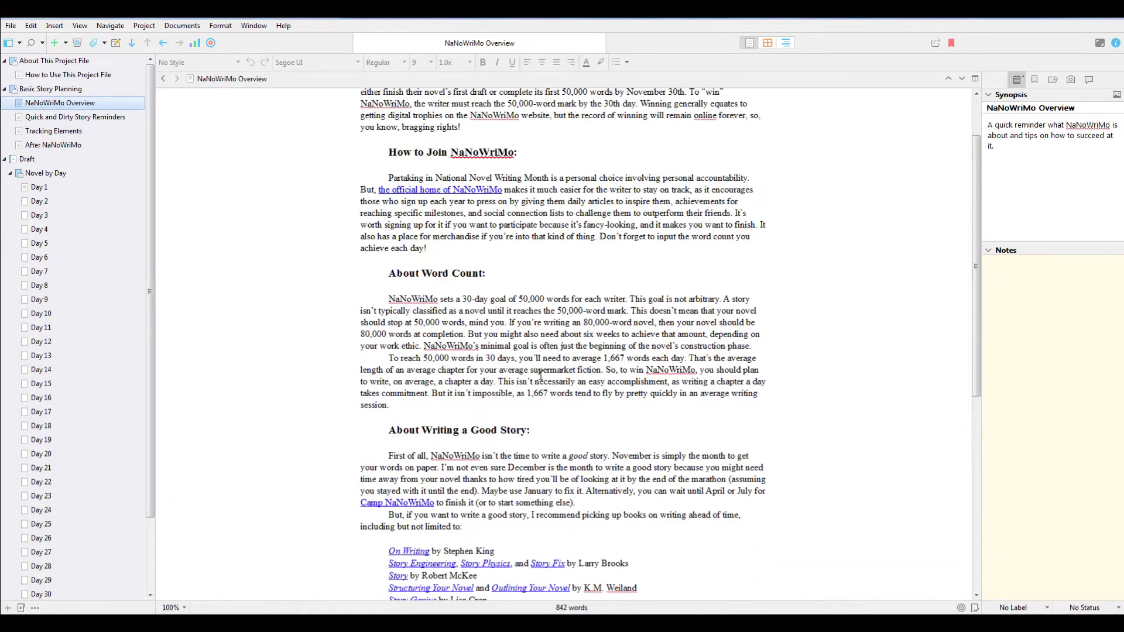
pyautogui.click(103, 121)
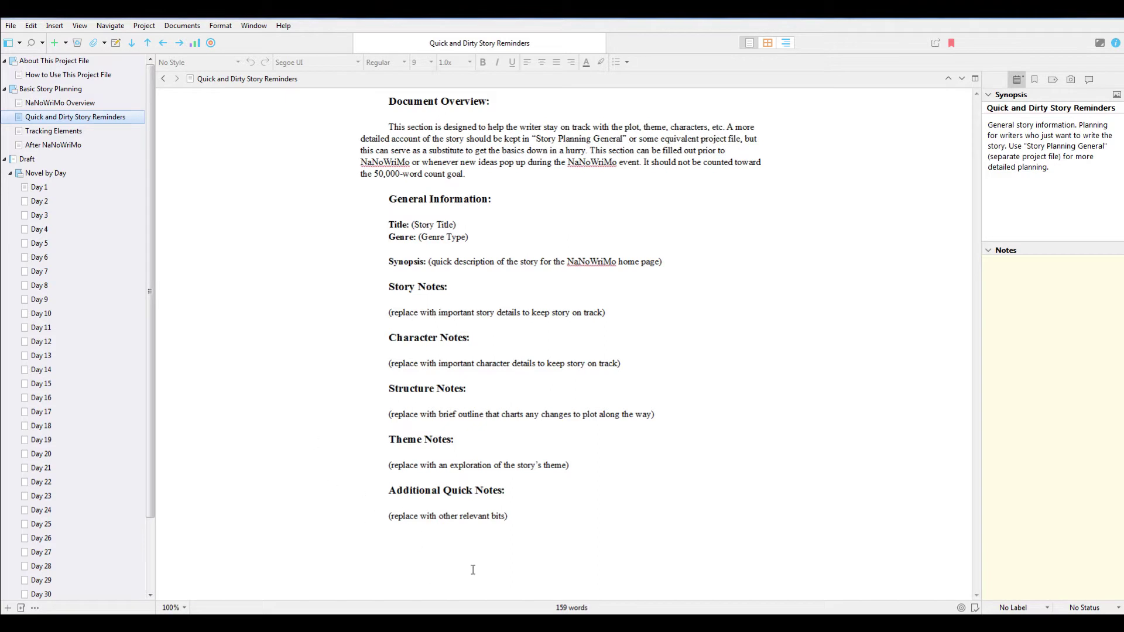
# Step: Open the Tracking Elements tracker, check its document word-count target, and view its word statistics
pyautogui.click(63, 132)
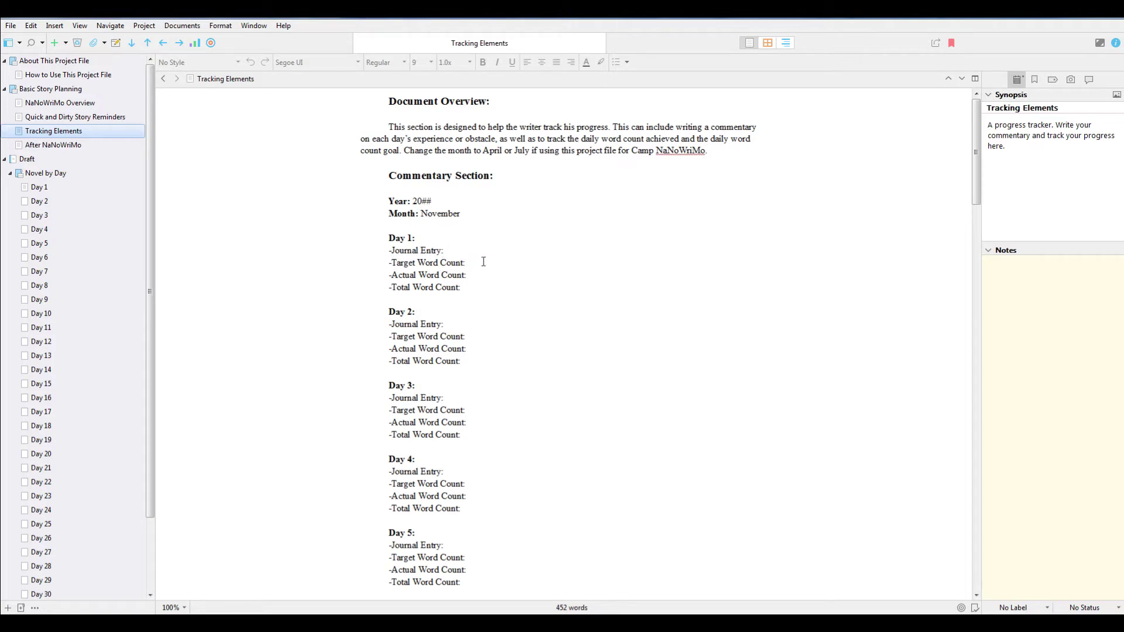
pyautogui.click(961, 609)
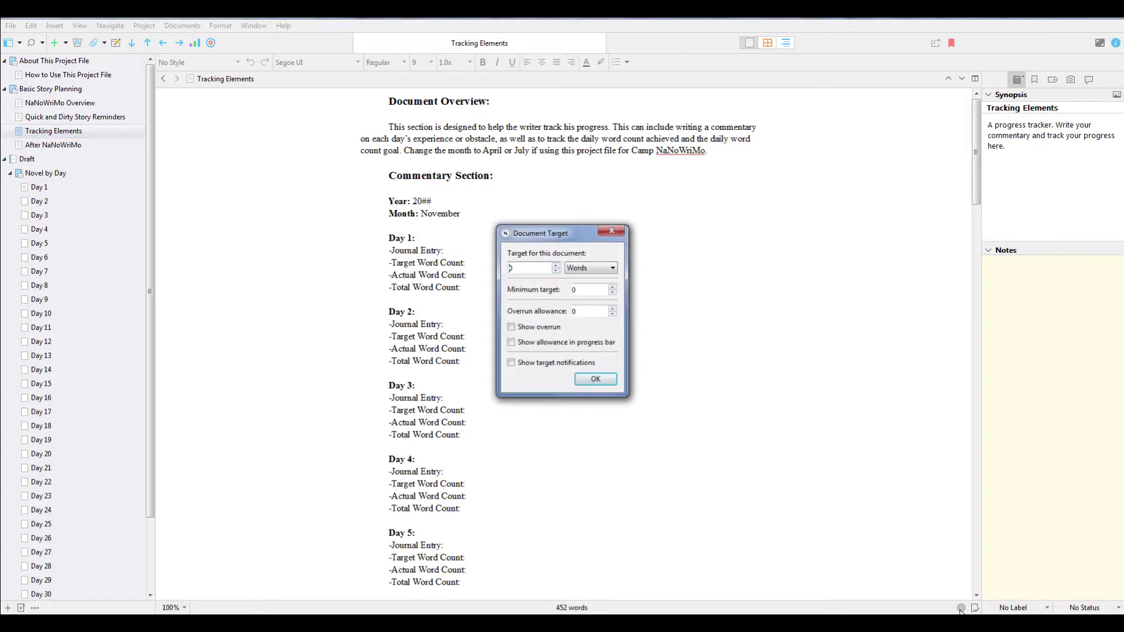
pyautogui.click(608, 231)
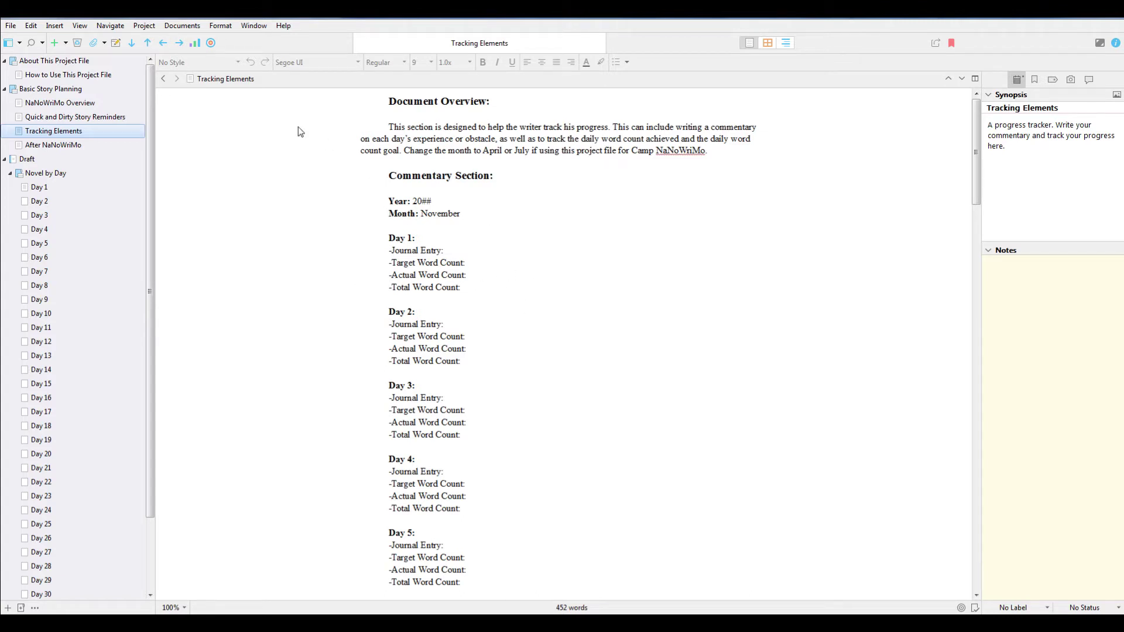
pyautogui.click(195, 43)
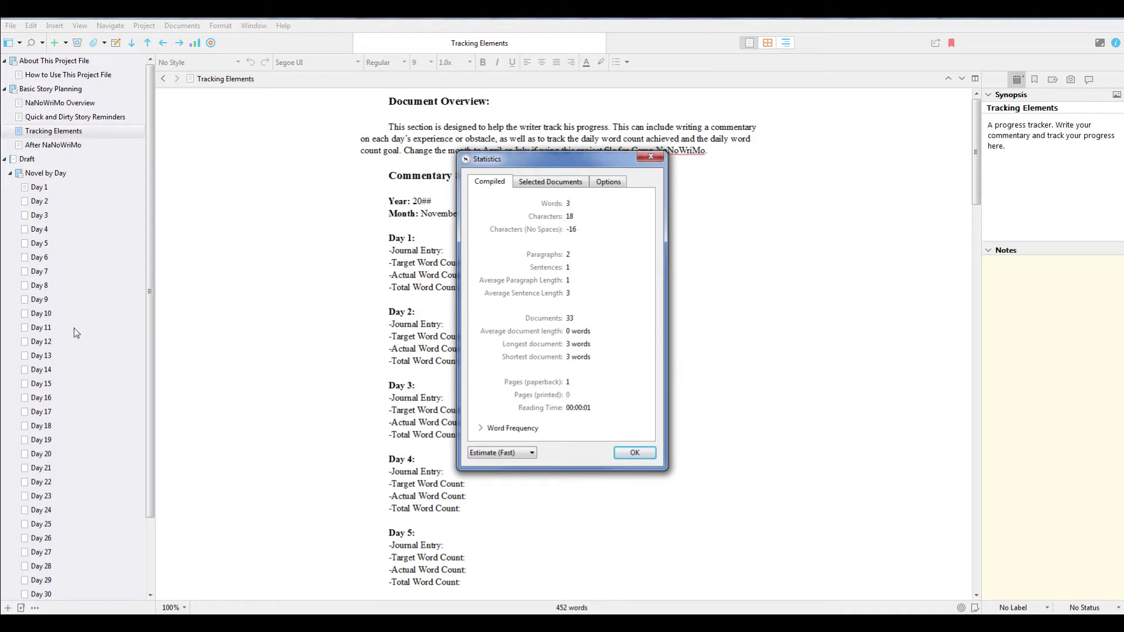
pyautogui.click(636, 452)
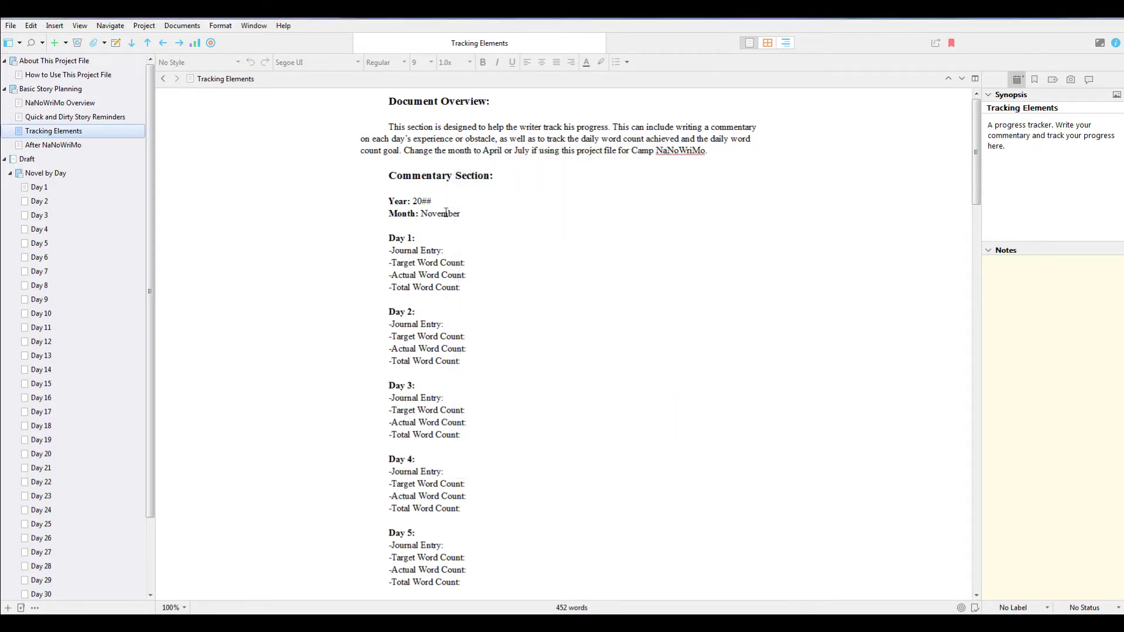
pyautogui.scroll(-15, 492, 450)
pyautogui.scroll(-18, 493, 450)
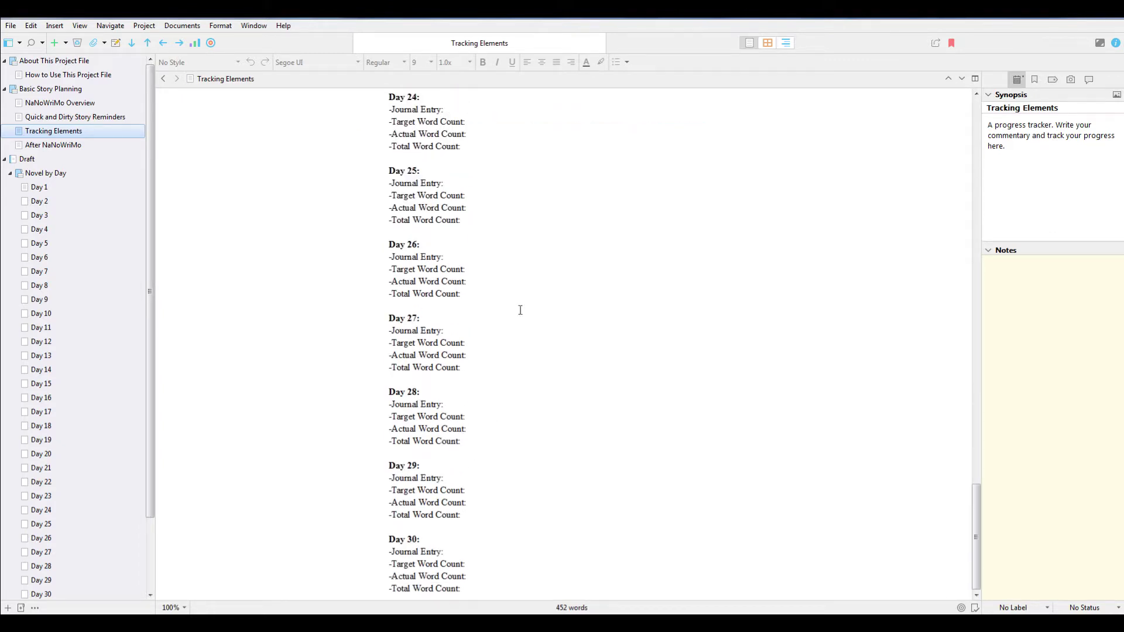
pyautogui.scroll(16, 519, 311)
pyautogui.scroll(15, 489, 343)
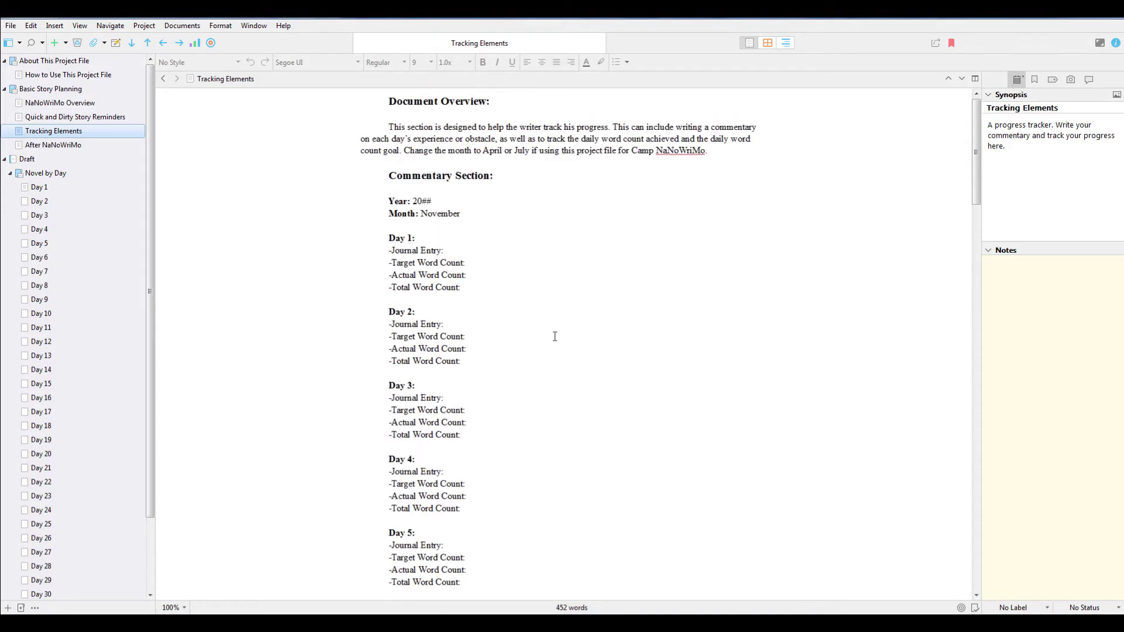
# Step: View the 181-word After NaNoWriMo document, then show the Novel by Day corkboard of Day cards
pyautogui.click(61, 144)
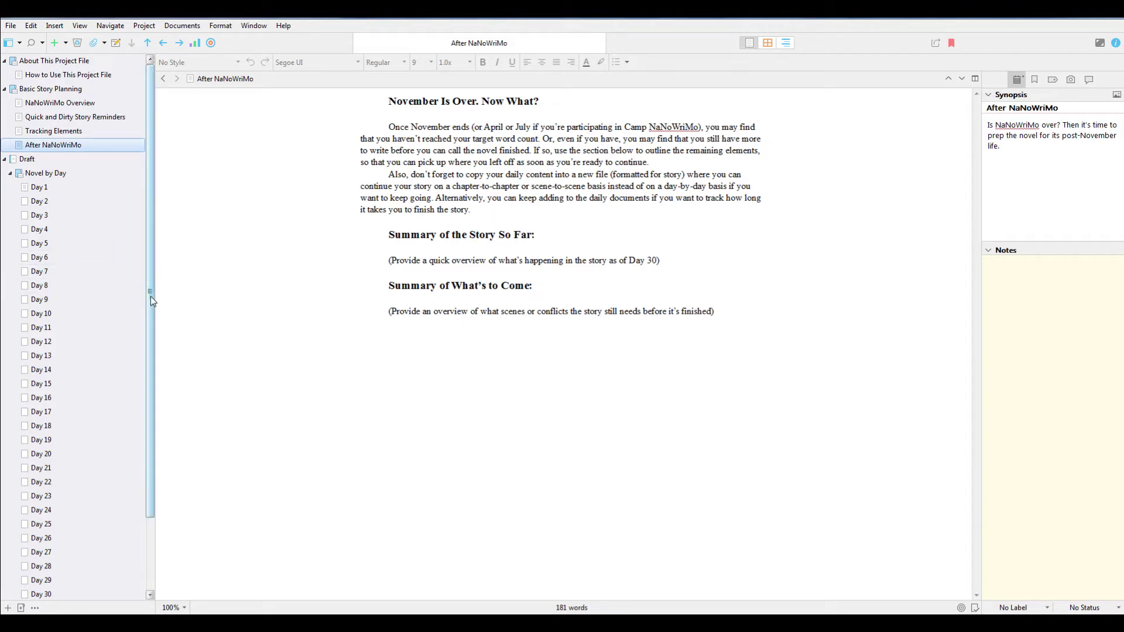
pyautogui.moveTo(150, 302); pyautogui.dragTo(149, 371)
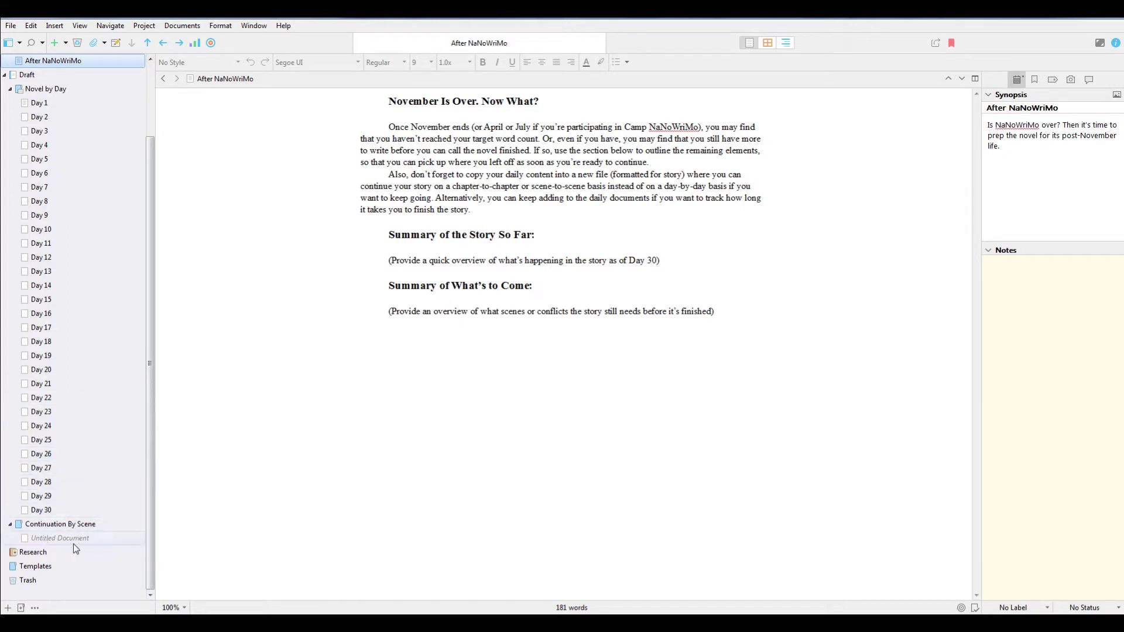
pyautogui.moveTo(152, 535); pyautogui.dragTo(166, 431)
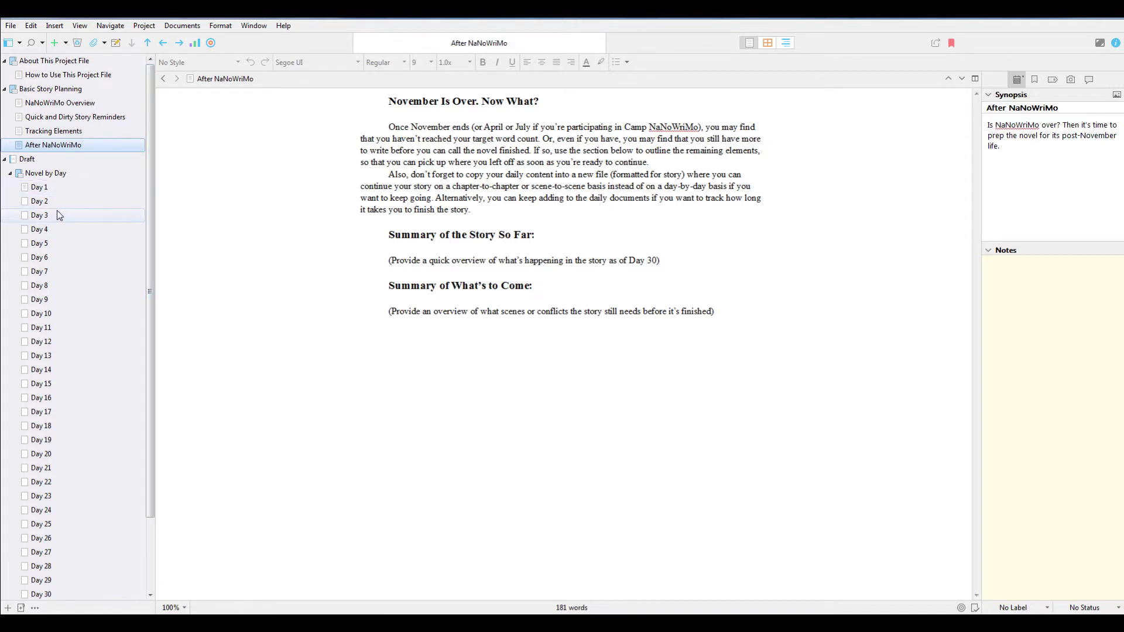
pyautogui.click(44, 176)
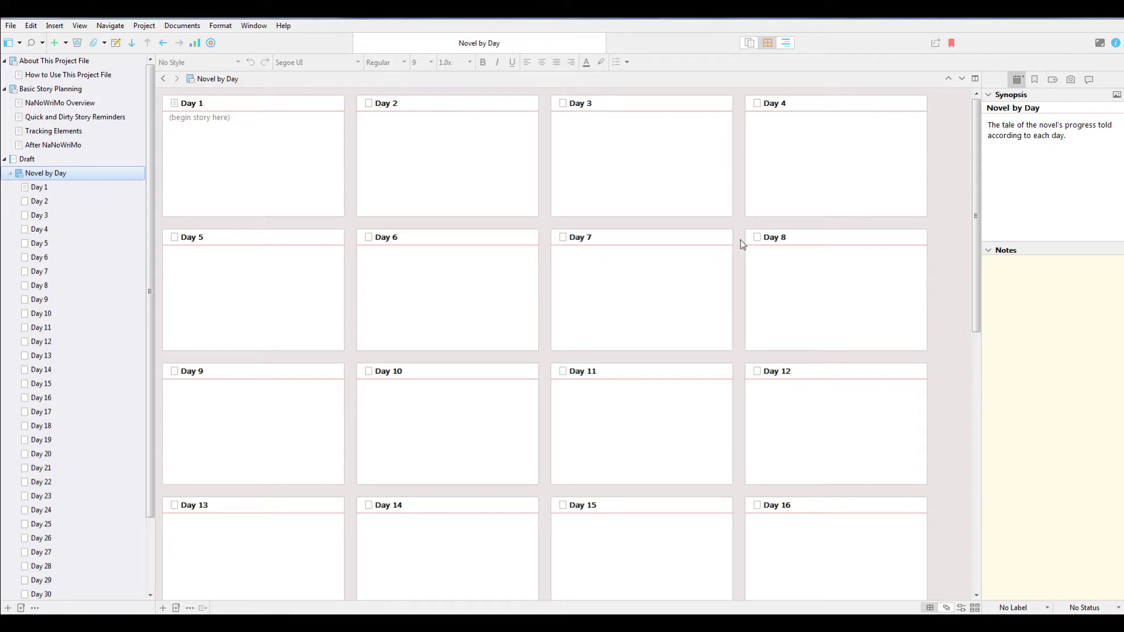
# Step: Open Day 1, which holds only the '(begin story here)' placeholder
pyautogui.click(40, 187)
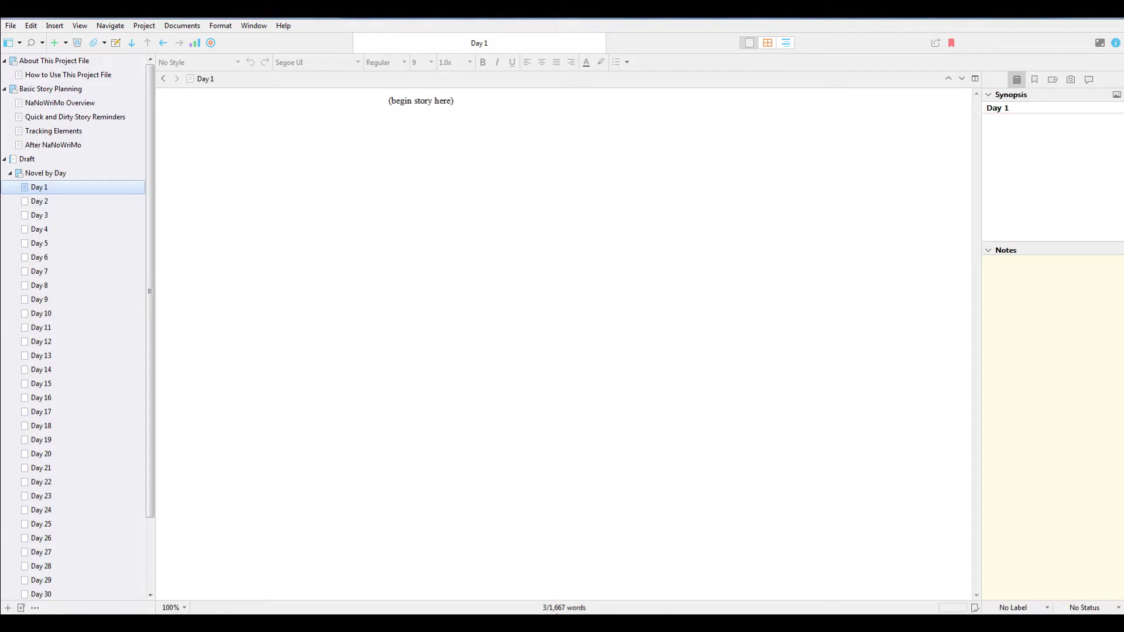
# Step: Check Day 1's detailed word counts and bring up its 1667-word document target settings
pyautogui.click(565, 608)
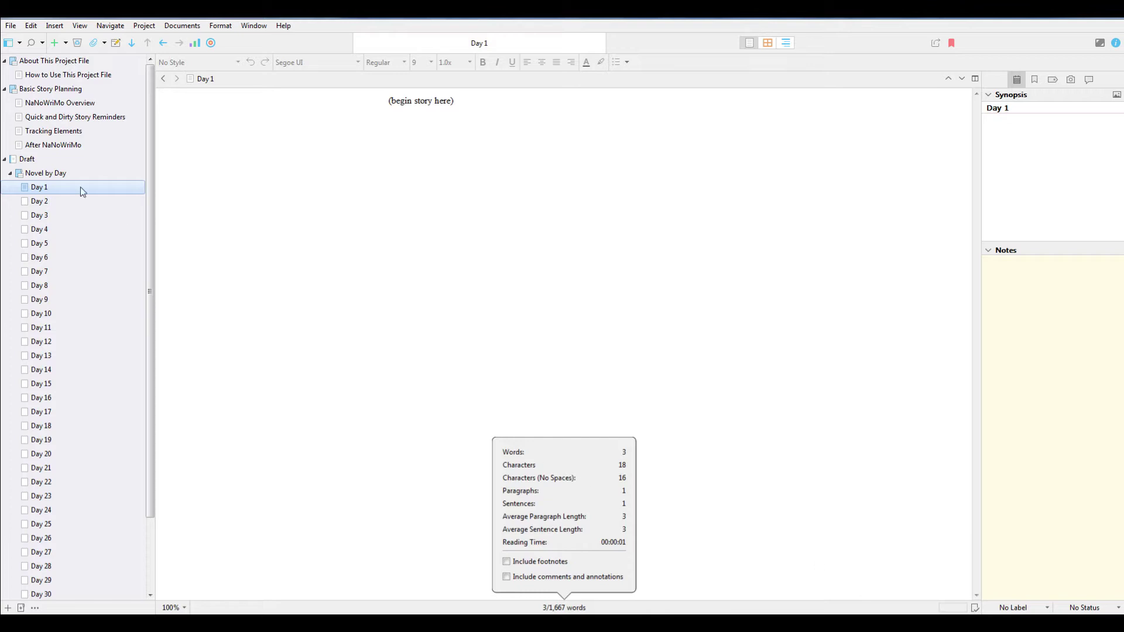
pyautogui.click(33, 135)
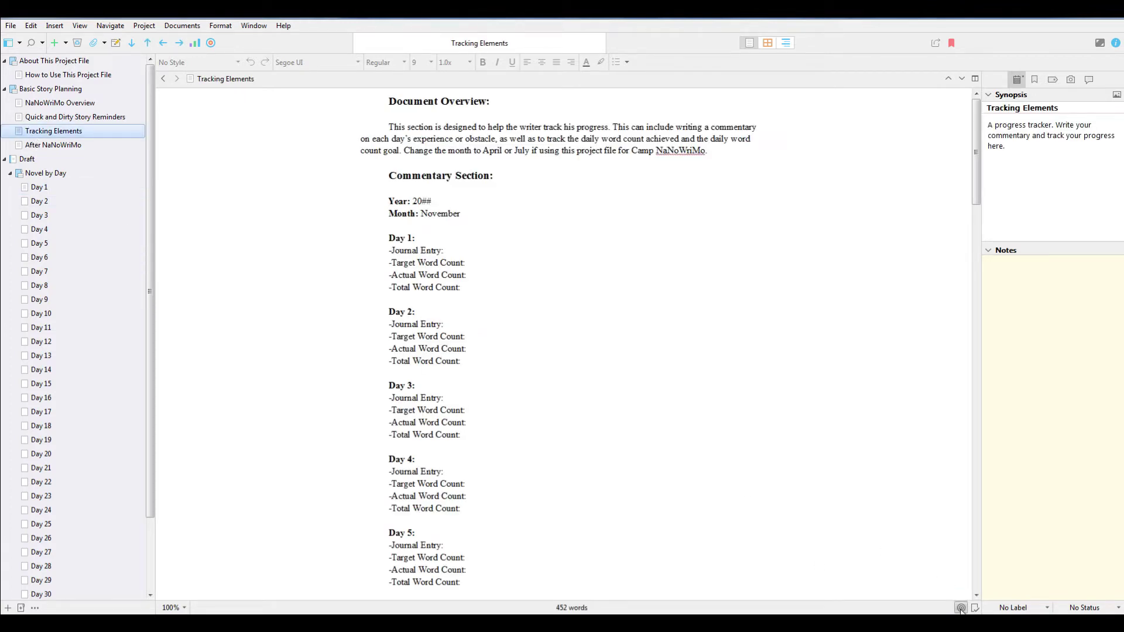
pyautogui.click(44, 193)
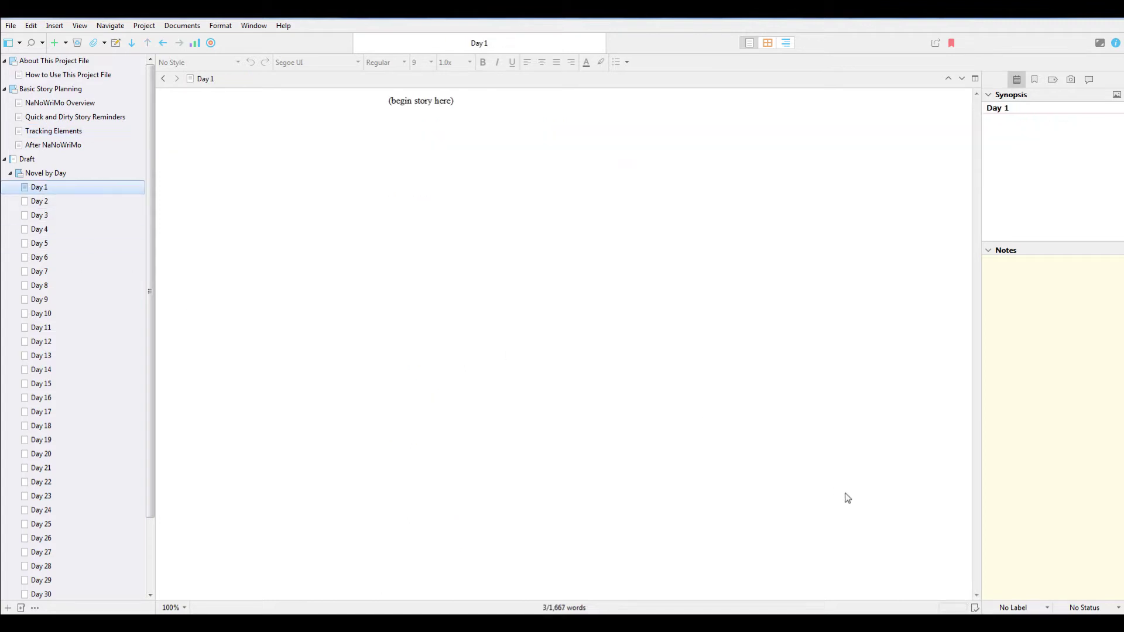
pyautogui.click(949, 610)
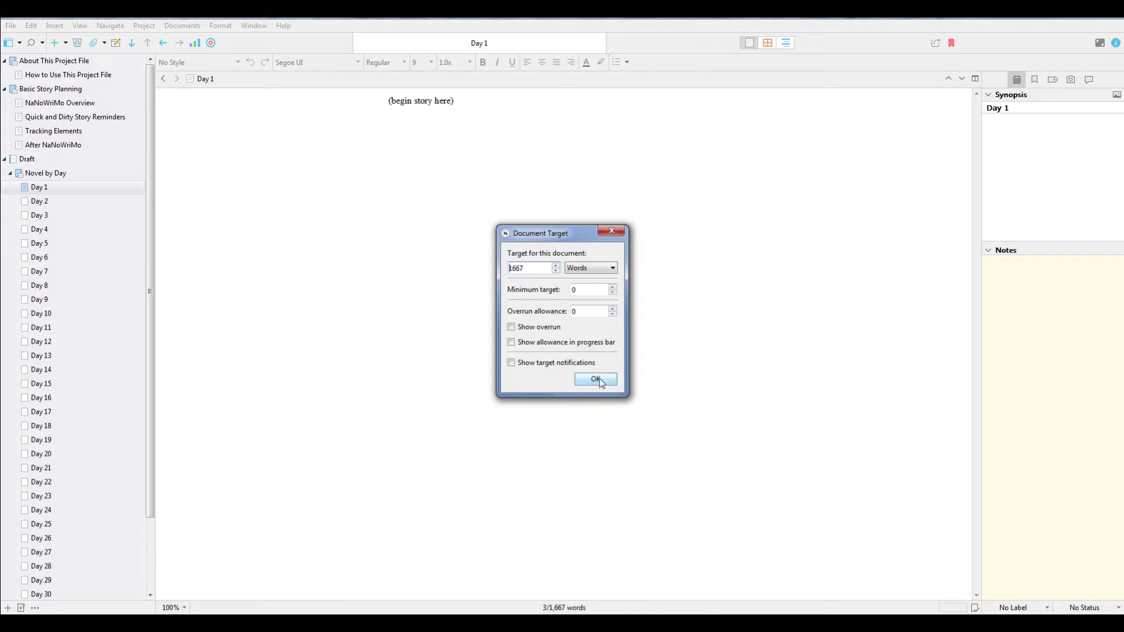
# Step: Accept Day 1's 1667-word target and scroll the binder to Continuation By Scene and Research
pyautogui.click(595, 380)
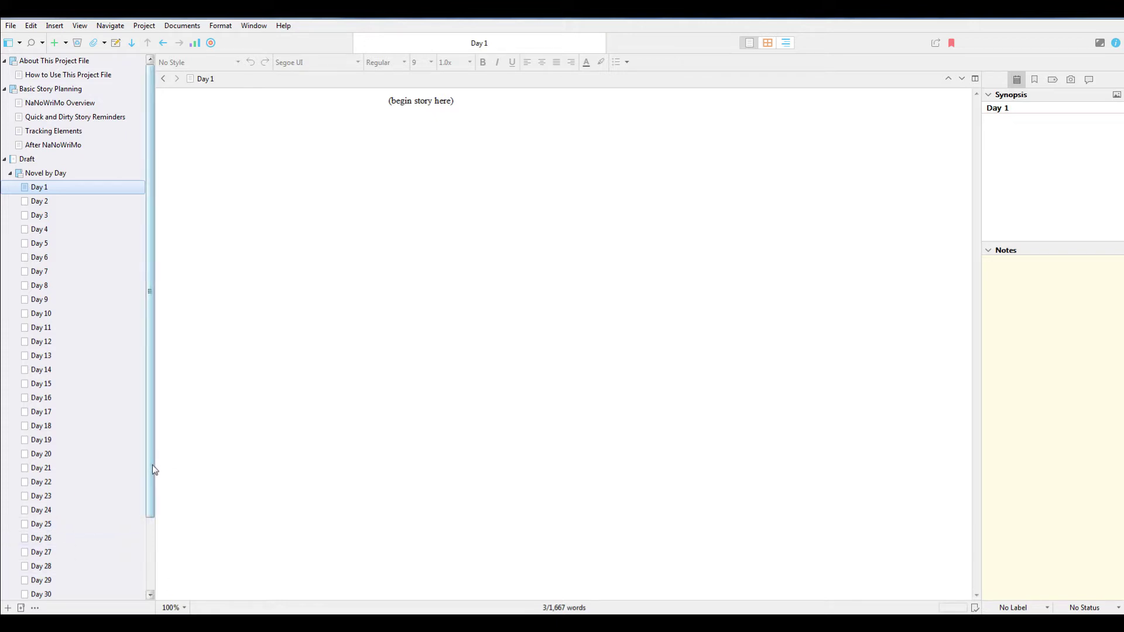
pyautogui.scroll(-1, 150, 474)
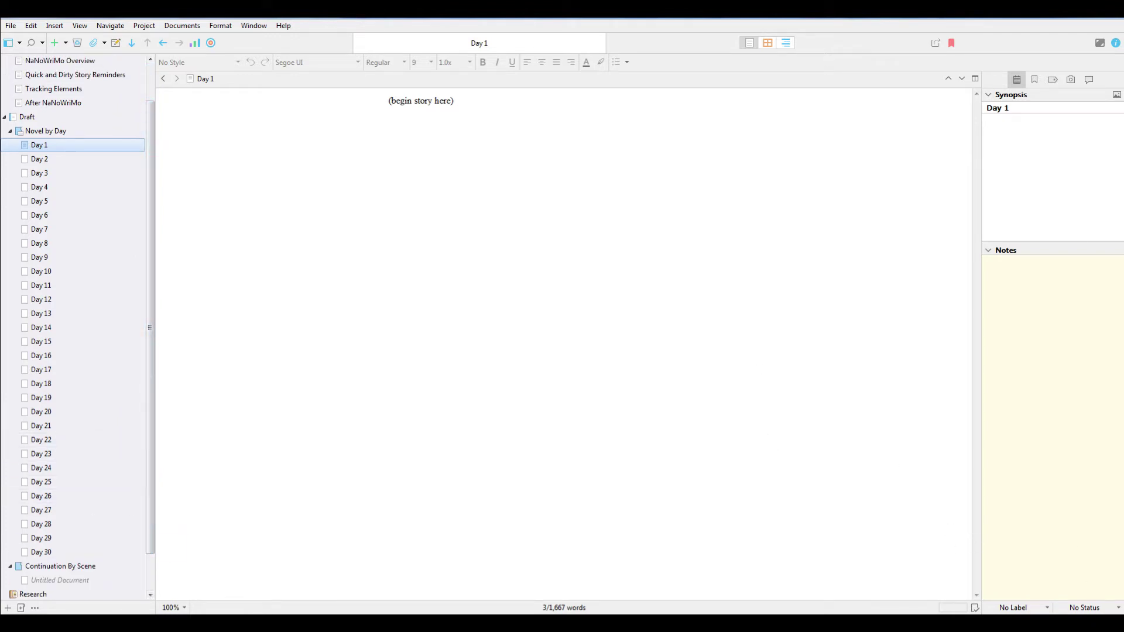
# Step: Look at November 2021 on the system calendar, then switch to the filled-in Scrivener project window
pyautogui.click(1078, 622)
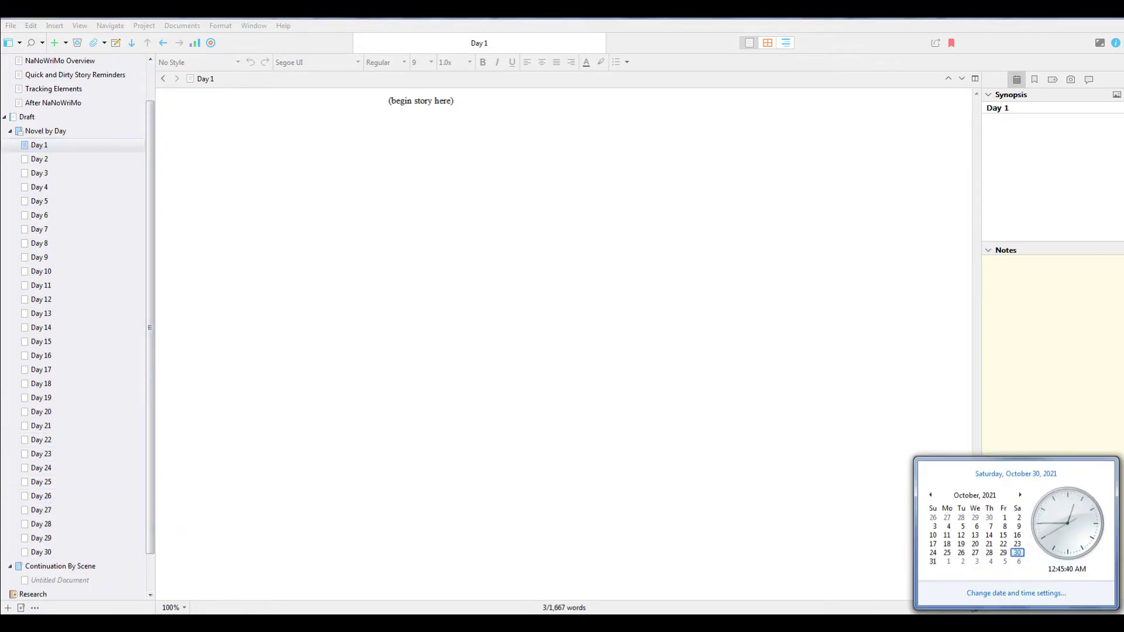
pyautogui.click(1022, 495)
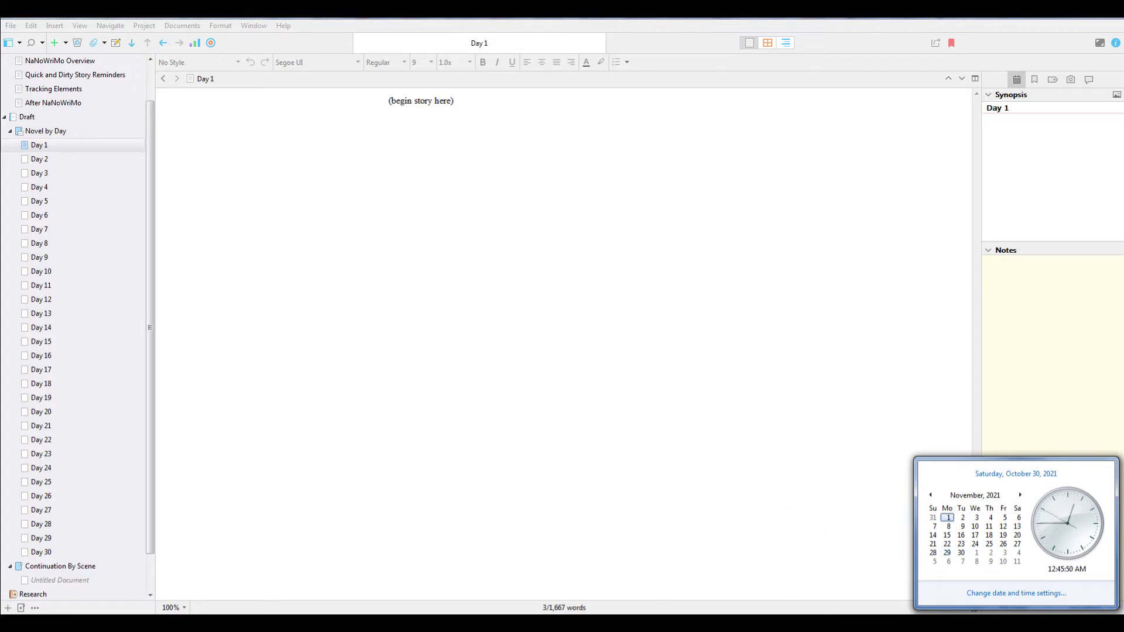
pyautogui.click(538, 489)
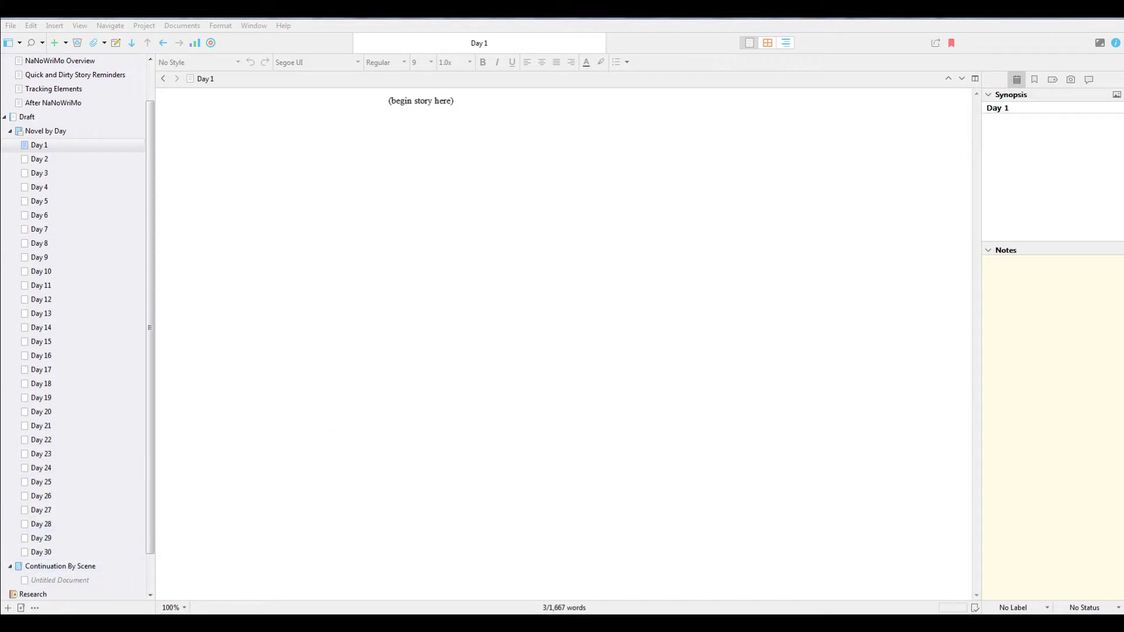
pyautogui.moveTo(170, 609)
pyautogui.click(201, 568)
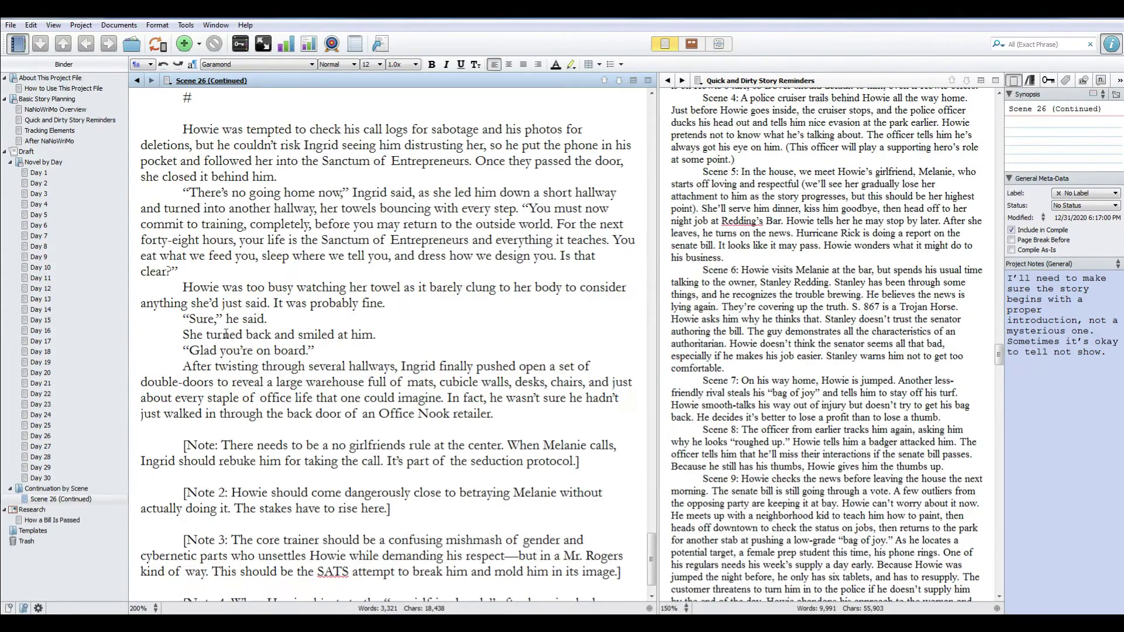
# Step: Scroll back through Scene 26, then open the filled-in project's 849-word NaNoWriMo Overview
pyautogui.scroll(15, 321, 250)
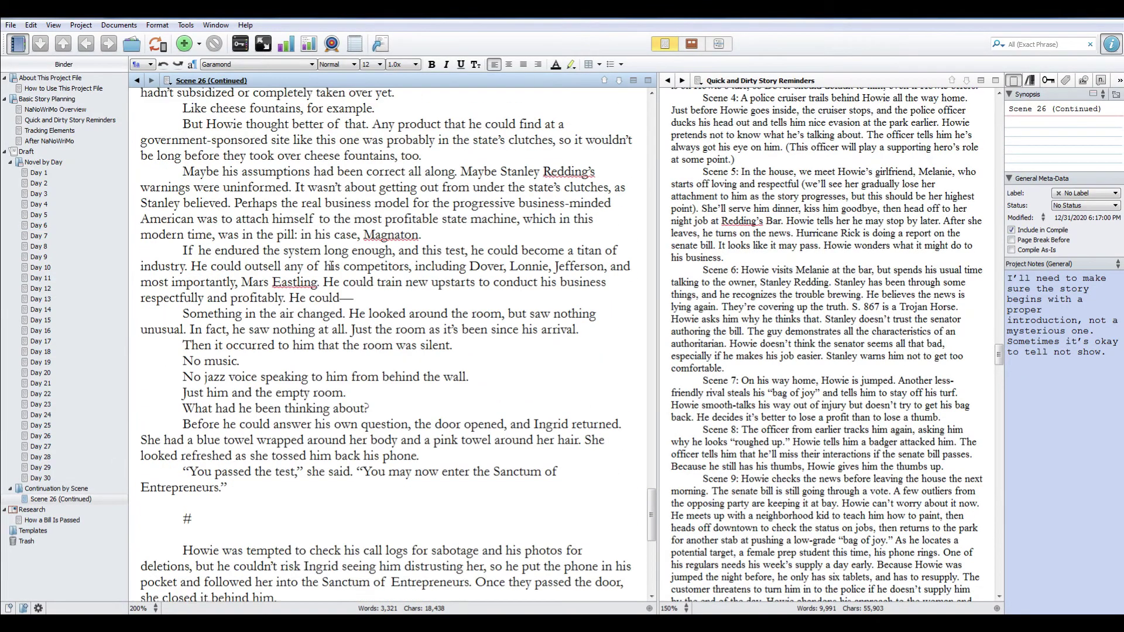
pyautogui.scroll(15, 330, 266)
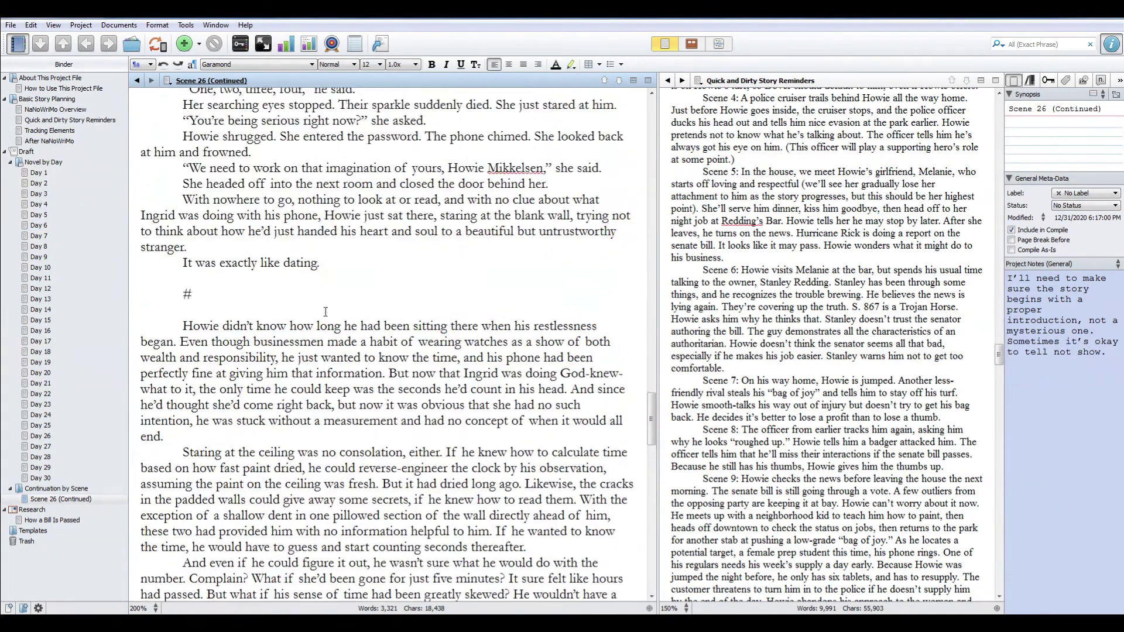
pyautogui.moveTo(652, 399); pyautogui.dragTo(652, 137)
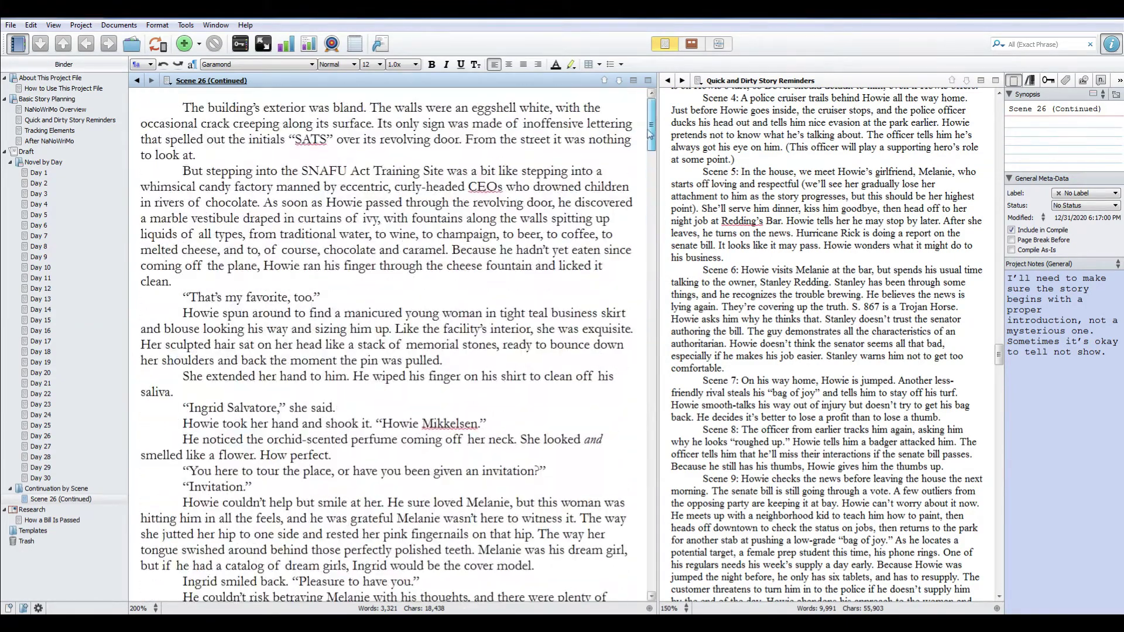
pyautogui.click(41, 109)
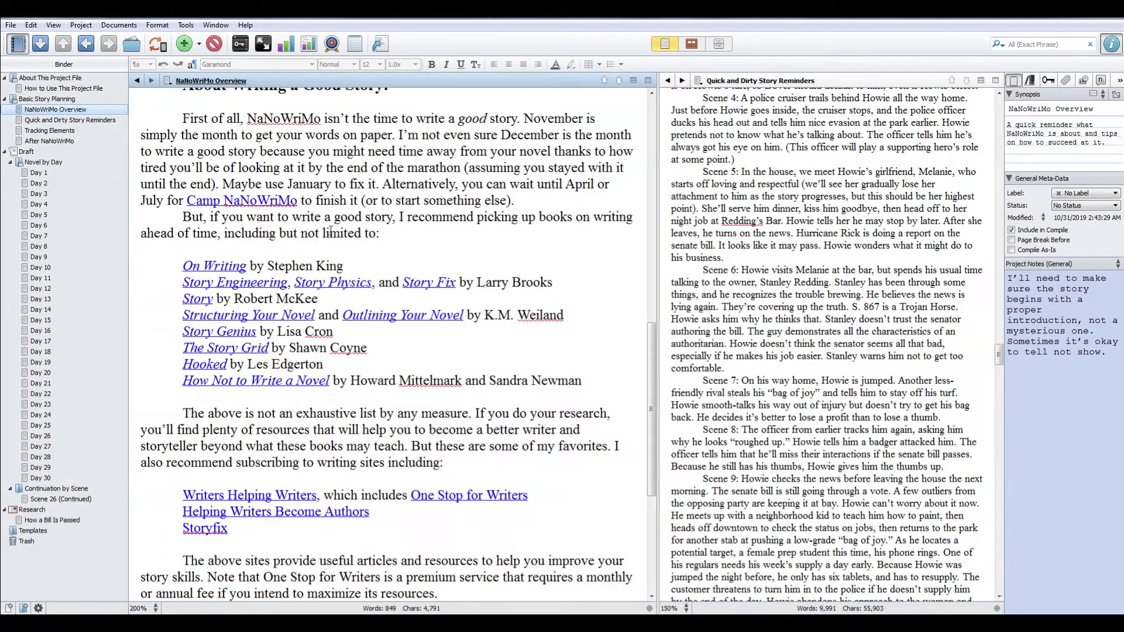
# Step: Stack the two editors, close the story reminders split, and scroll through the remaining document
pyautogui.click(982, 81)
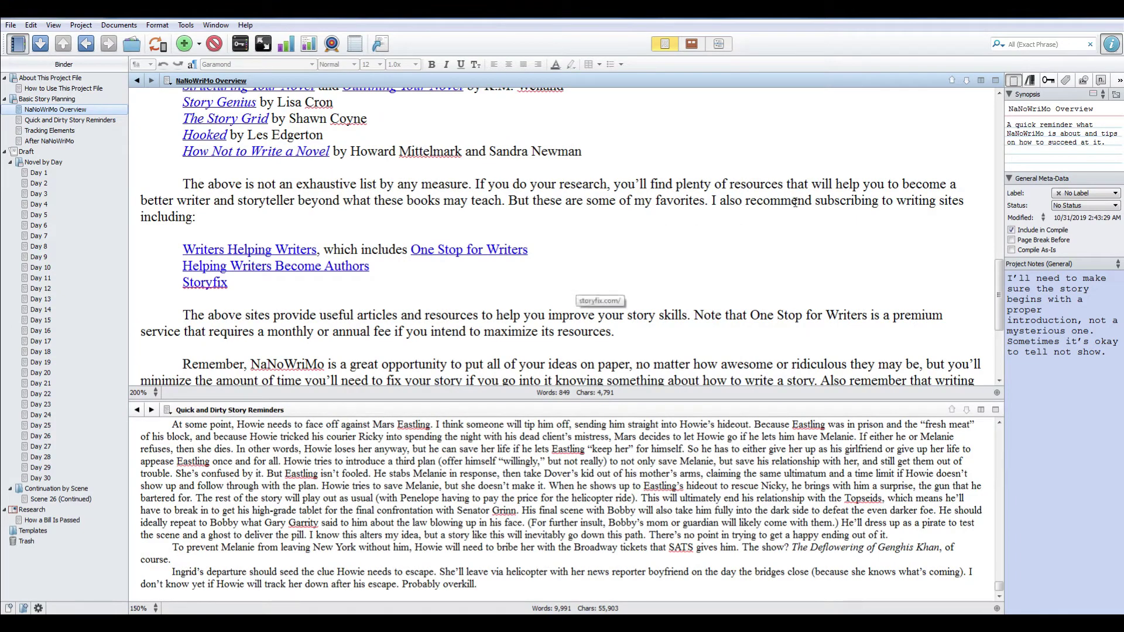
pyautogui.click(993, 81)
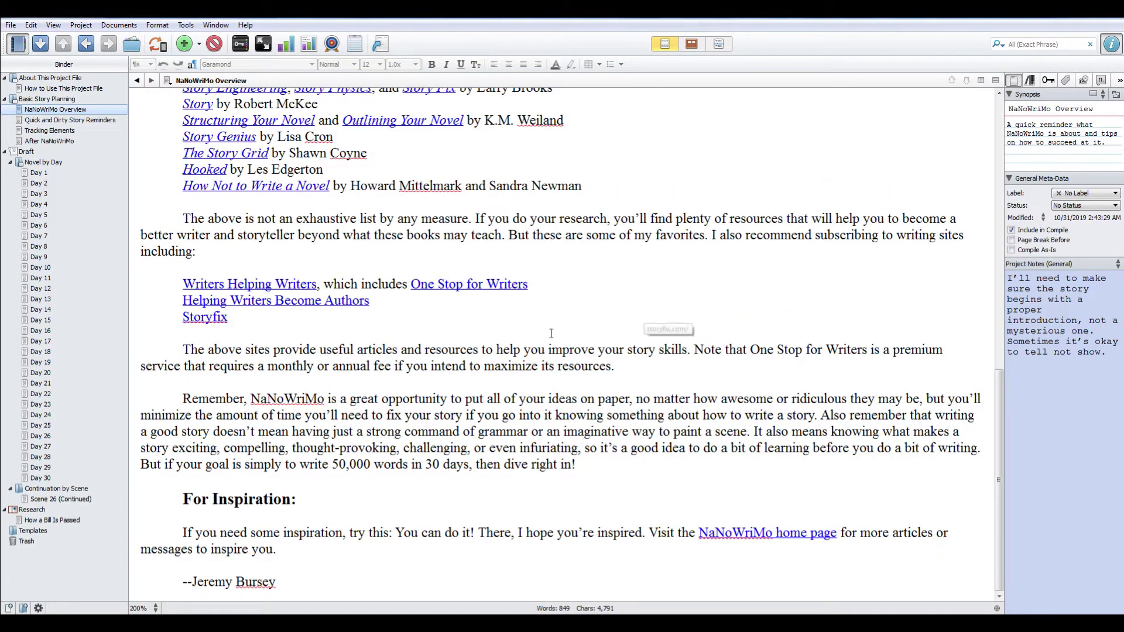
pyautogui.click(376, 459)
pyautogui.scroll(15, 375, 459)
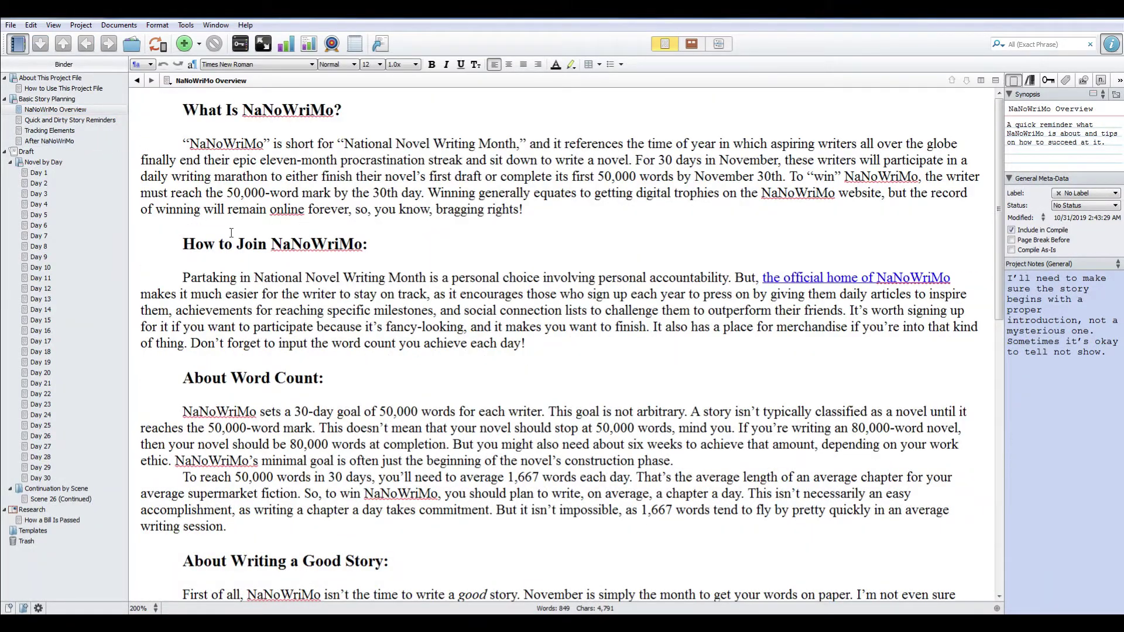
pyautogui.scroll(-8, 276, 341)
pyautogui.scroll(-3, 276, 341)
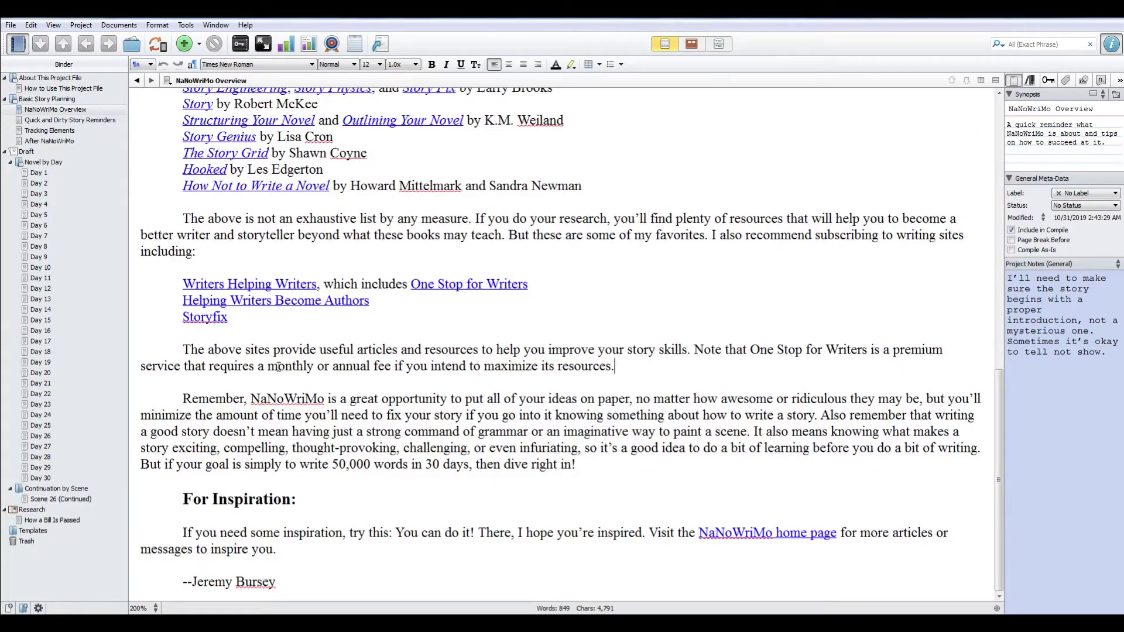
pyautogui.scroll(2, 309, 482)
pyautogui.scroll(3, 309, 481)
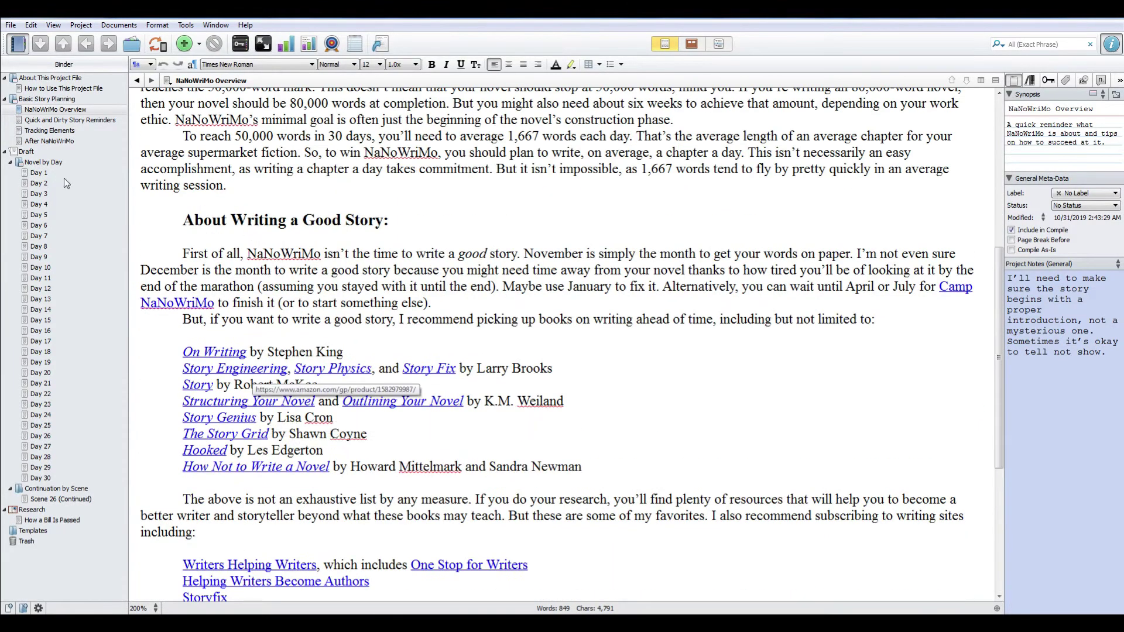
# Step: Open Quick and Dirty Story Reminders and scroll through its Structure Notes toward Theme Notes
pyautogui.click(53, 122)
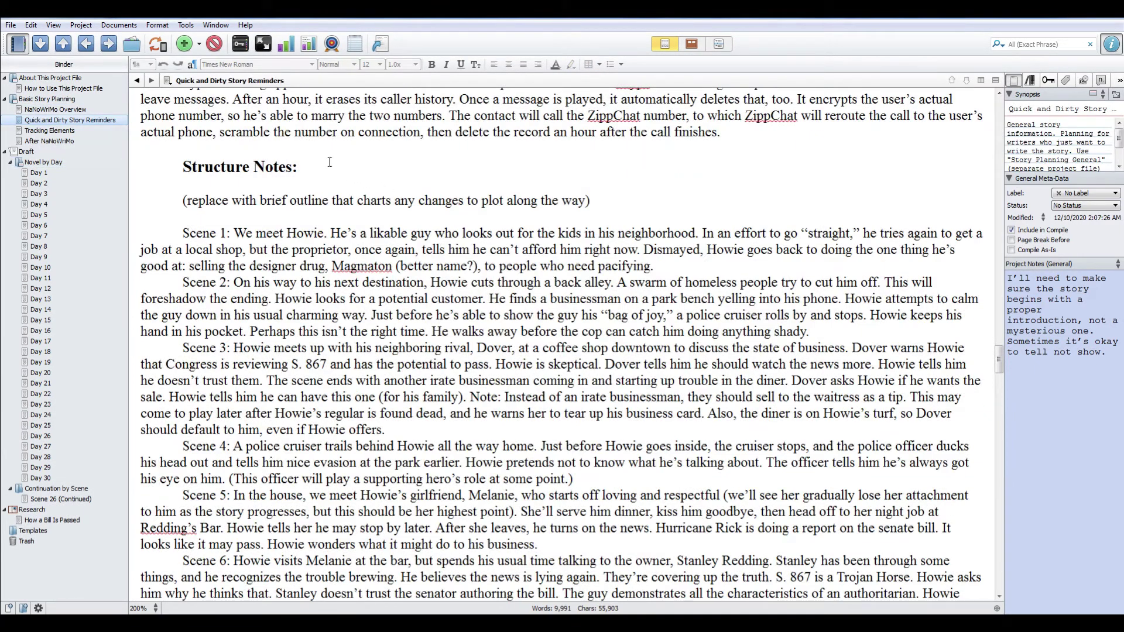
pyautogui.click(351, 431)
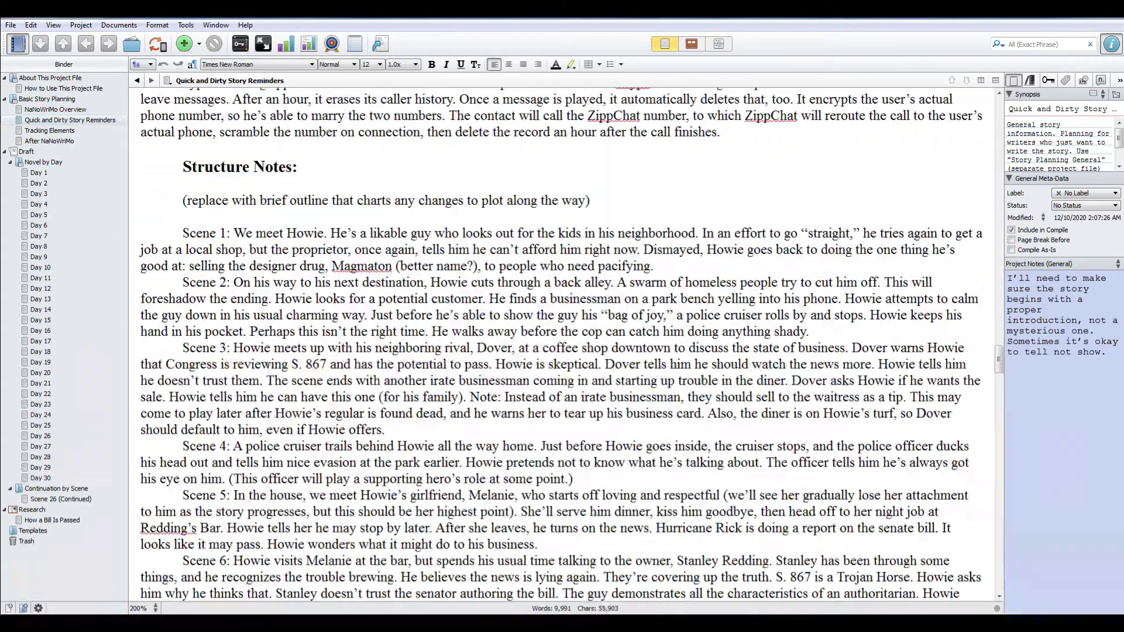
pyautogui.scroll(-15, 333, 322)
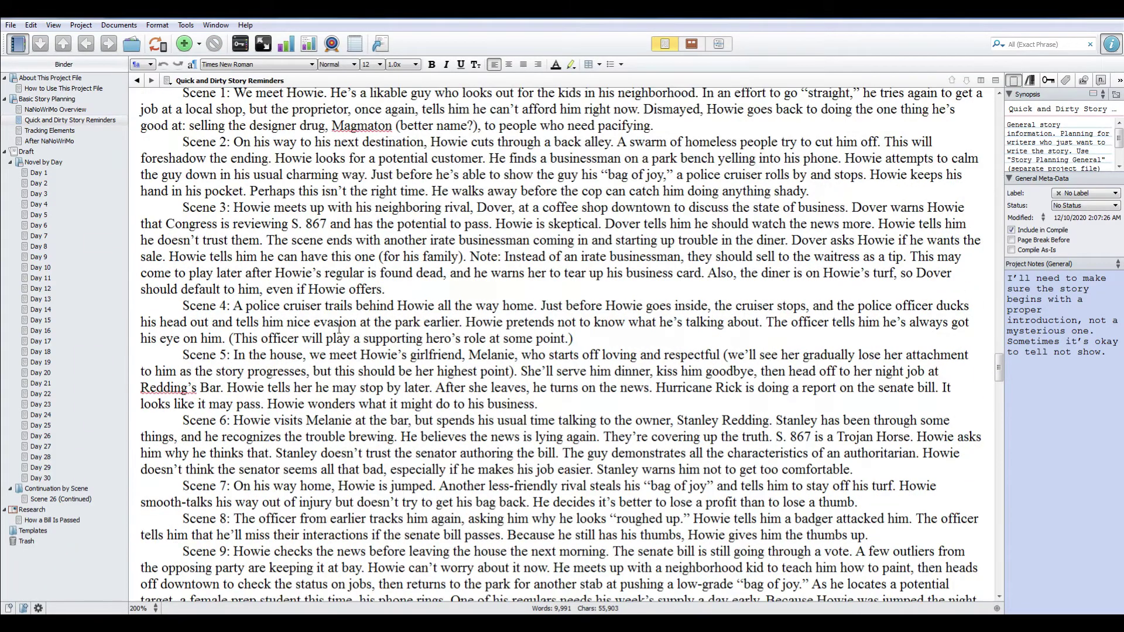
pyautogui.scroll(-10, 347, 466)
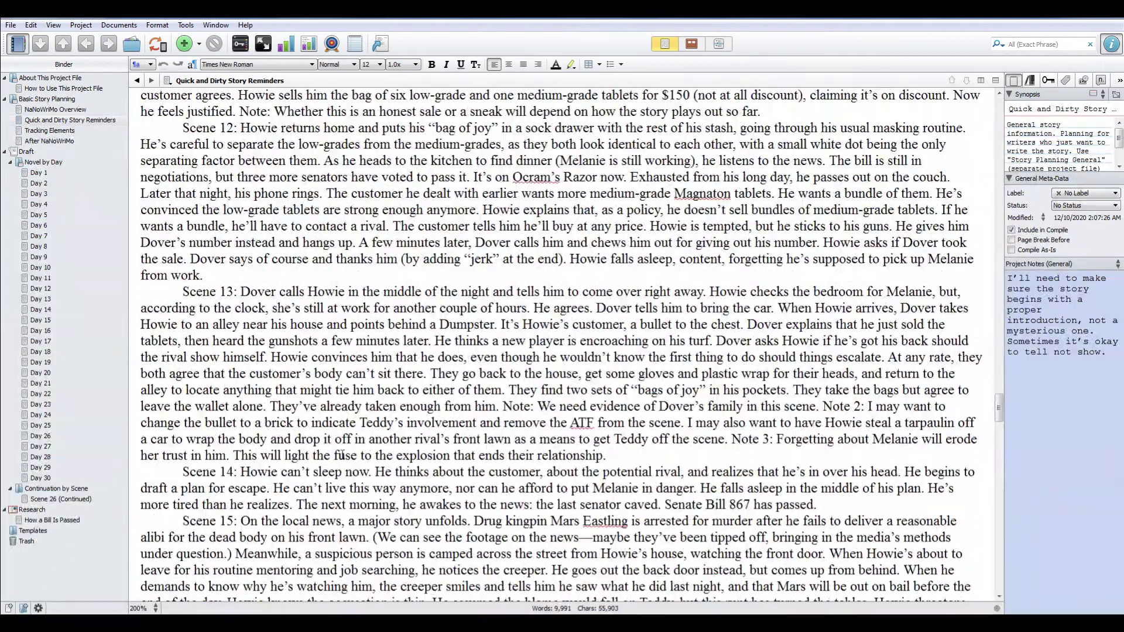
pyautogui.scroll(-12, 312, 456)
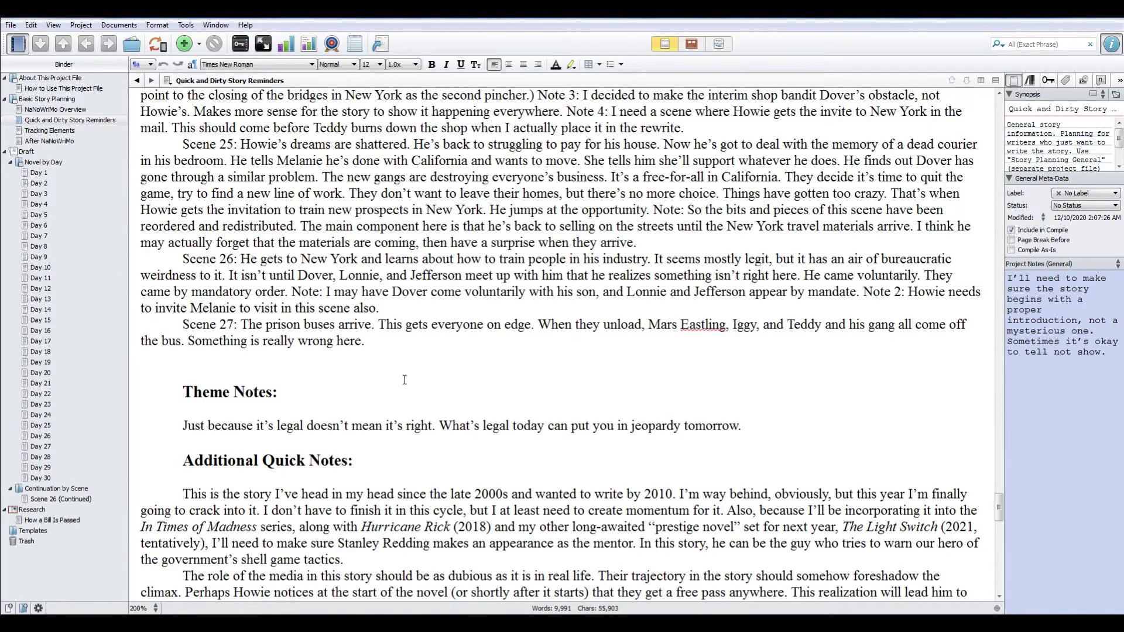
pyautogui.scroll(-2, 404, 380)
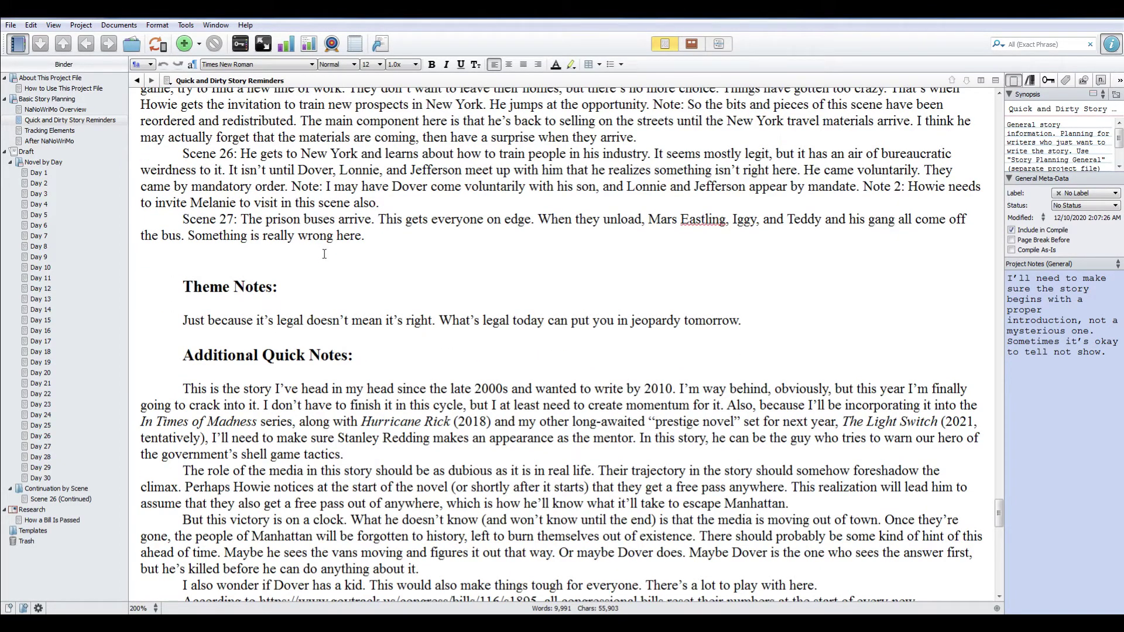
pyautogui.scroll(-3, 325, 258)
pyautogui.scroll(2, 335, 274)
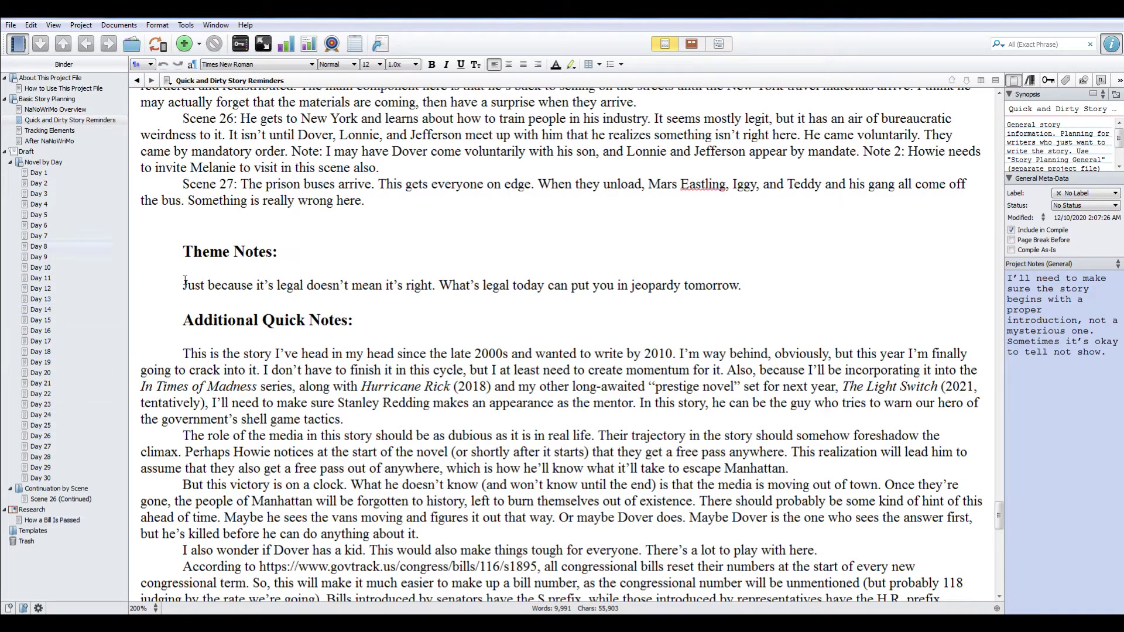
# Step: Review the Story Reminders' Structure Notes, Theme Notes and Additional Quick Notes
pyautogui.scroll(-20, 501, 311)
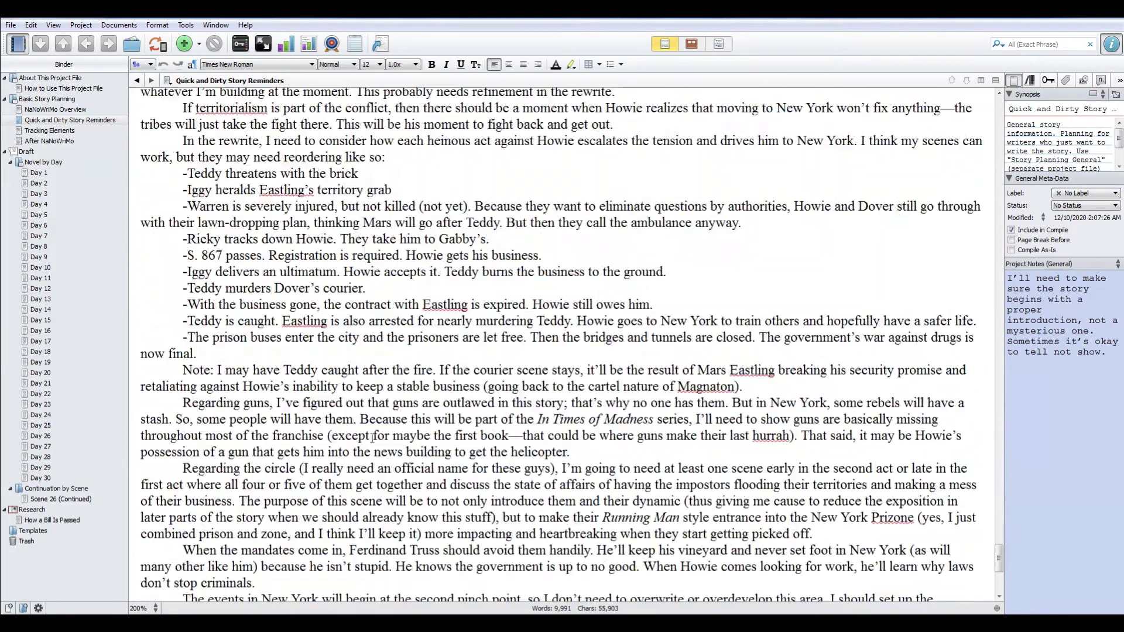
pyautogui.scroll(-7, 373, 438)
pyautogui.scroll(4, 362, 478)
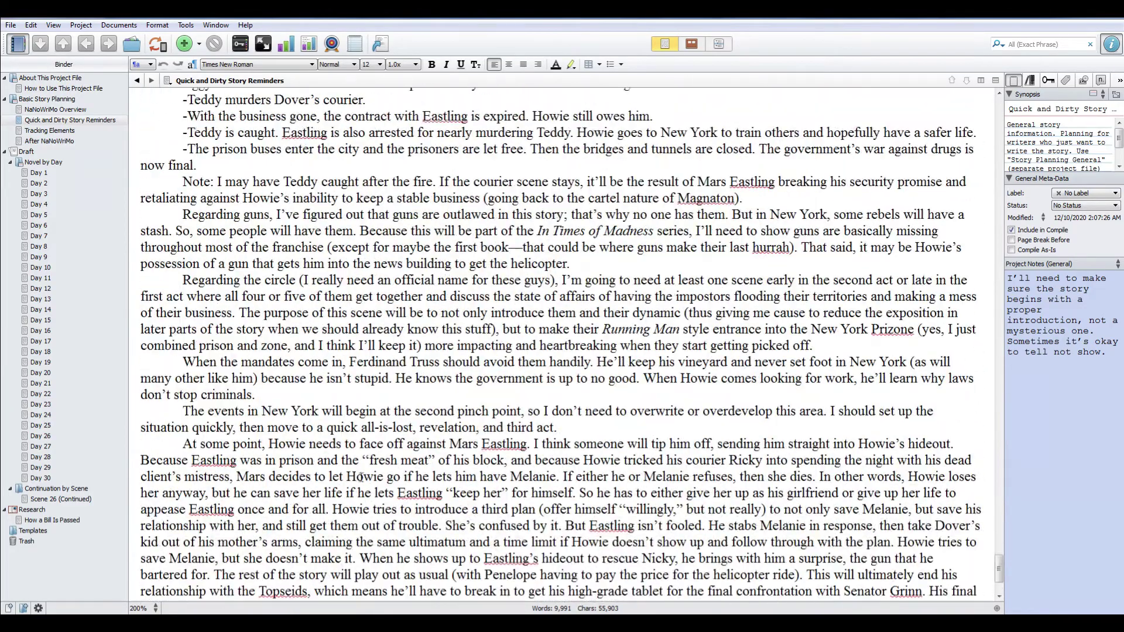
pyautogui.scroll(15, 362, 477)
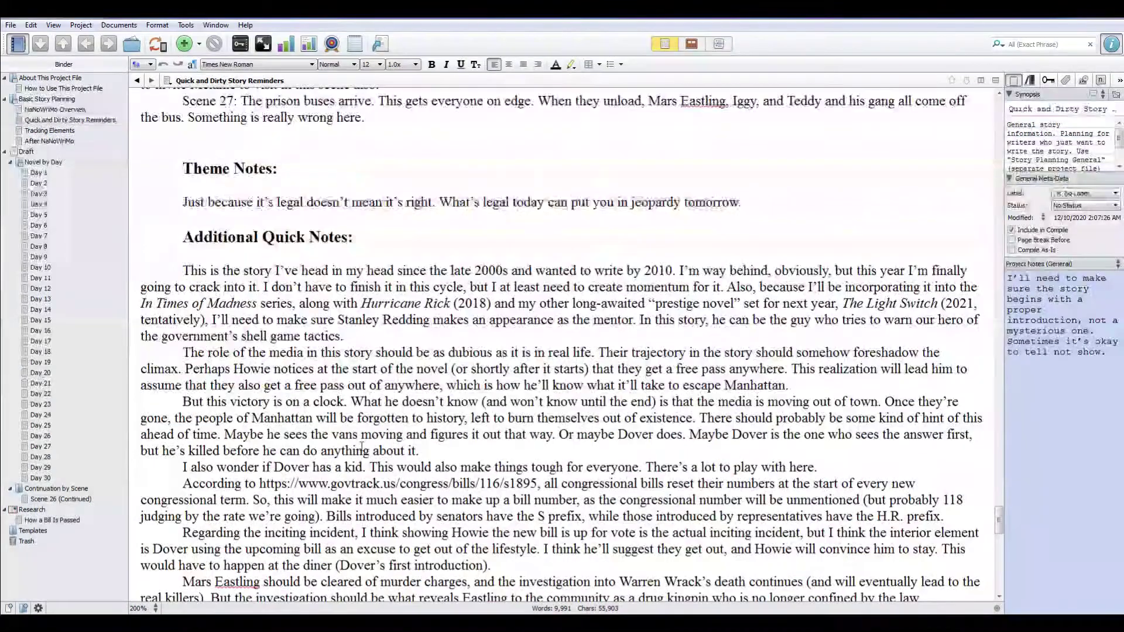
pyautogui.scroll(6, 362, 448)
pyautogui.scroll(-3, 355, 446)
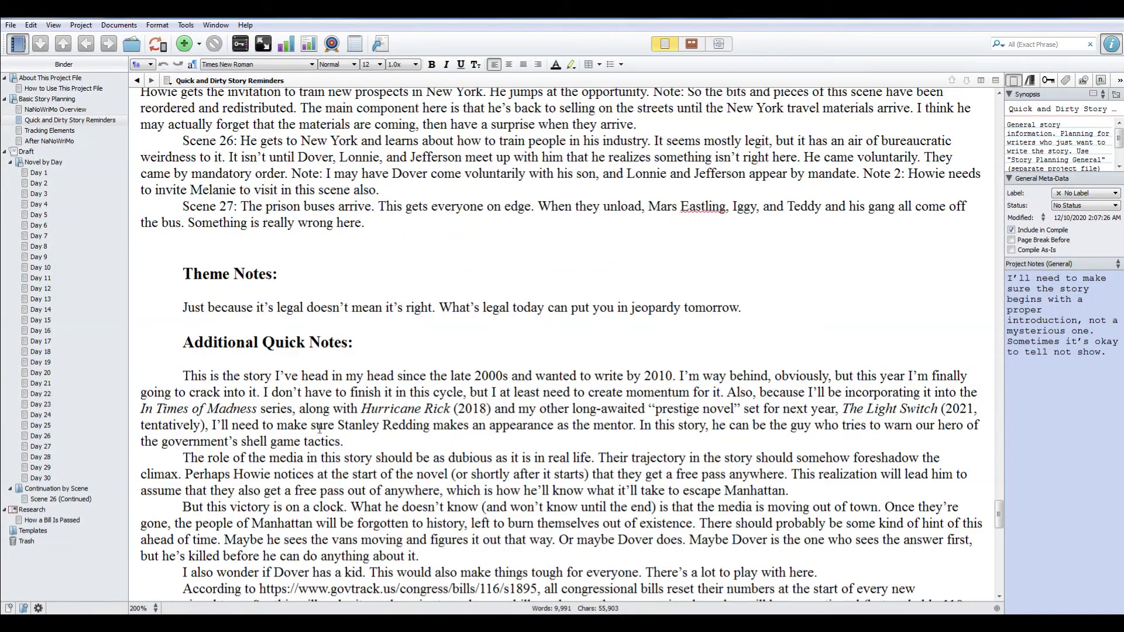
pyautogui.scroll(-5, 283, 400)
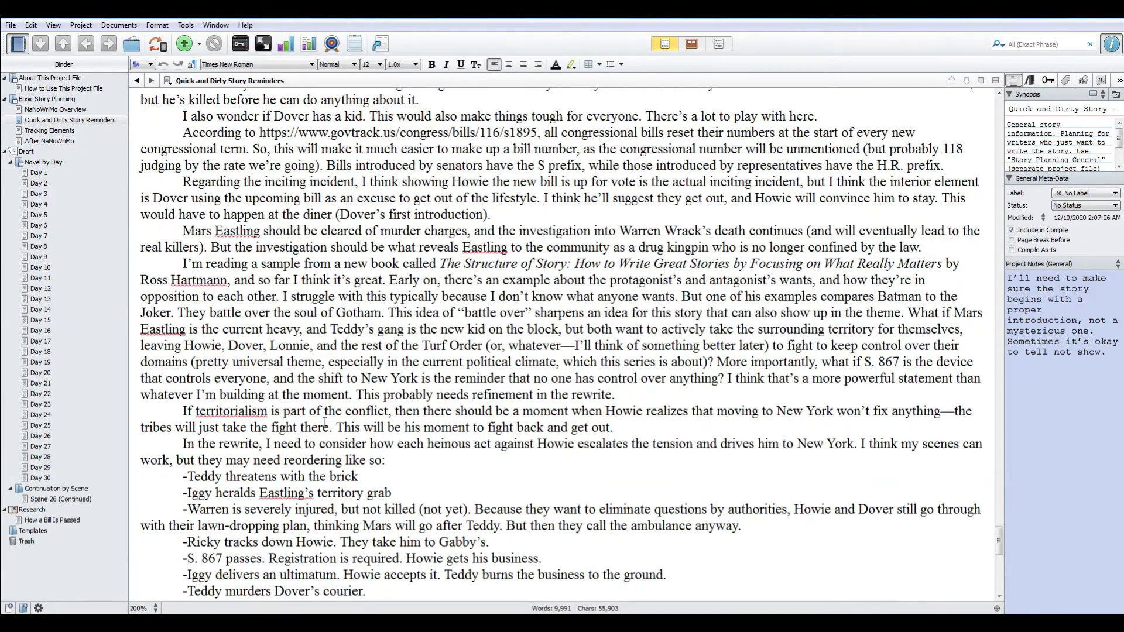
pyautogui.scroll(-4, 346, 403)
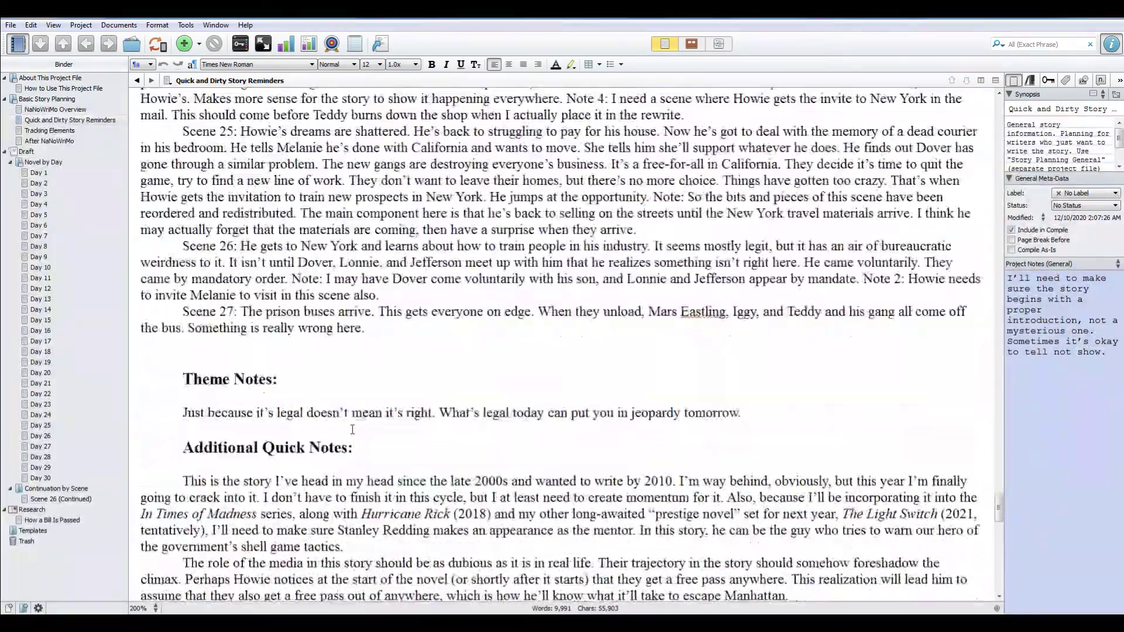
pyautogui.scroll(15, 353, 430)
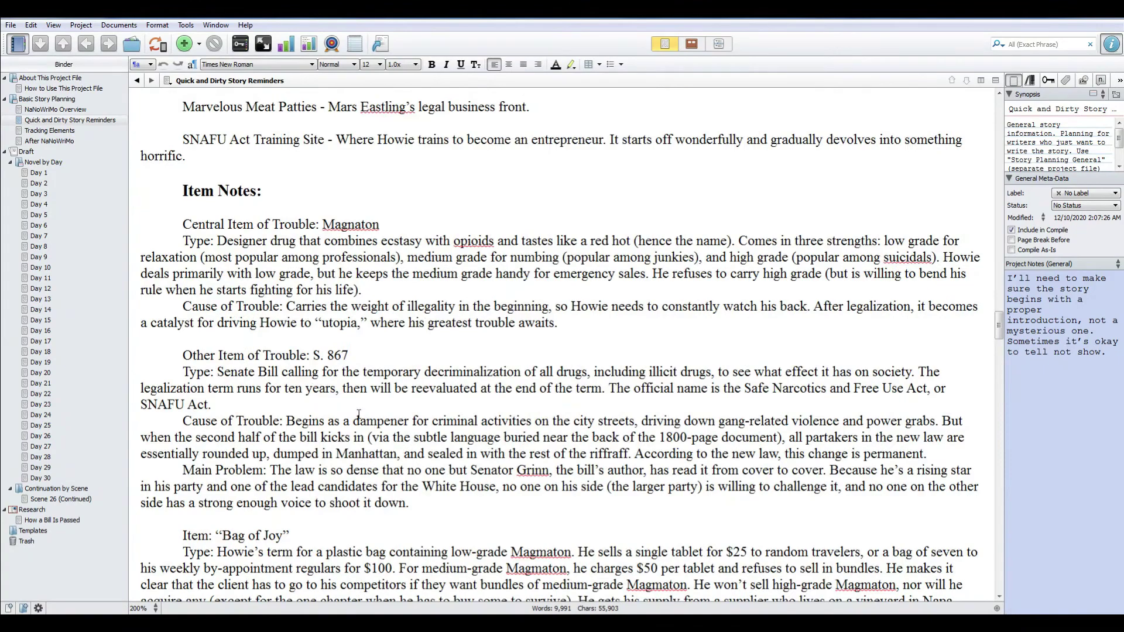
pyautogui.scroll(-5, 359, 414)
pyautogui.scroll(6, 308, 273)
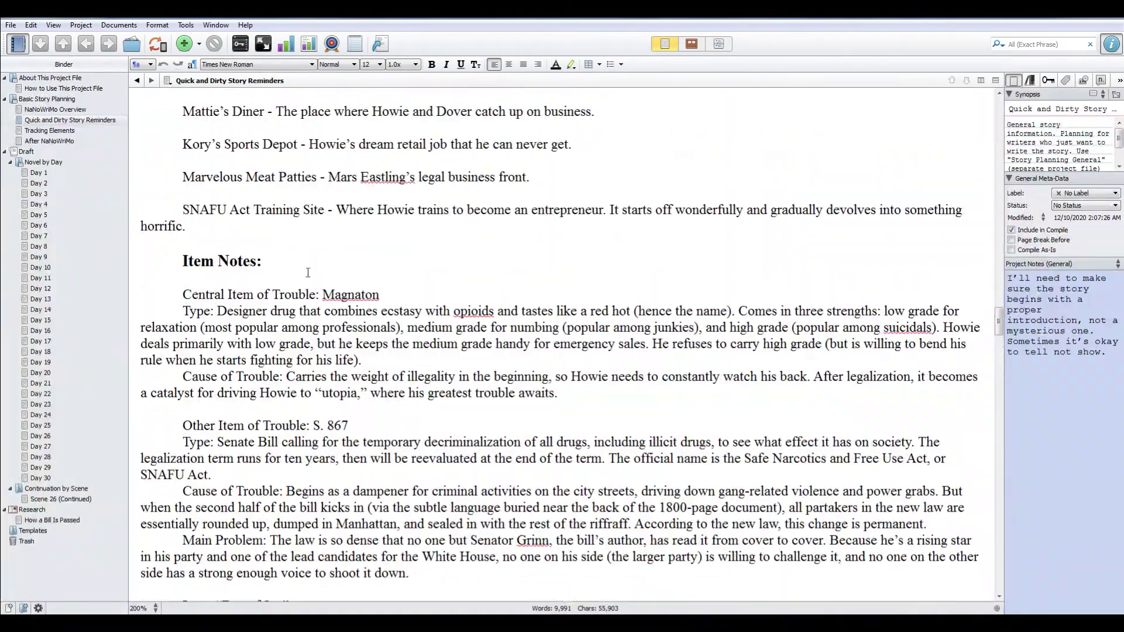
pyautogui.scroll(-3, 308, 273)
pyautogui.scroll(8, 287, 340)
pyautogui.scroll(-1, 267, 407)
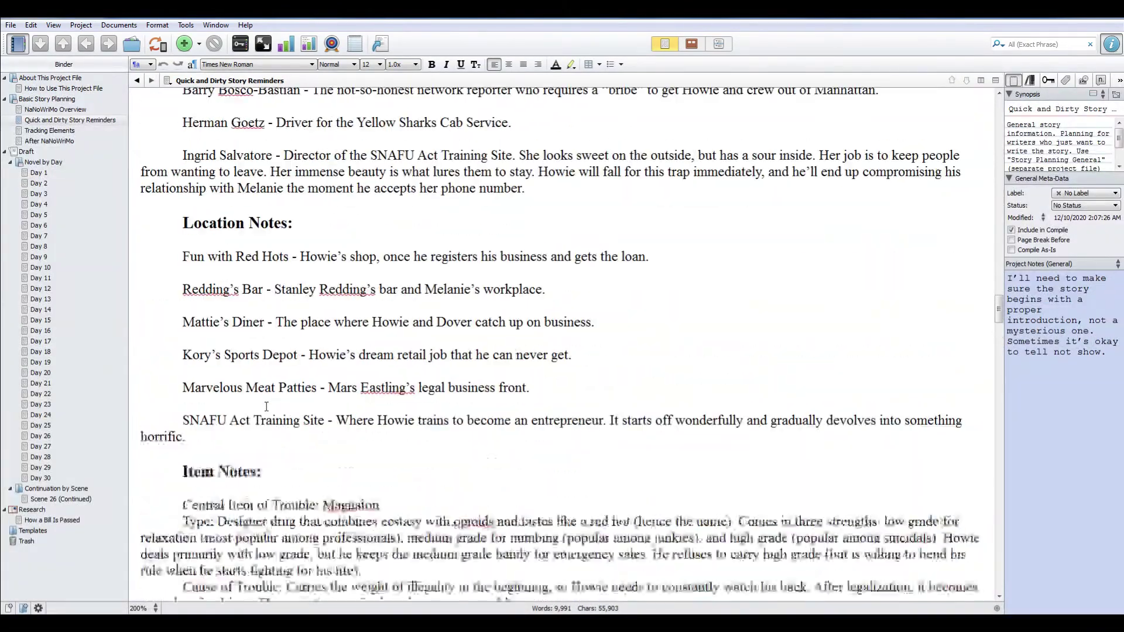
pyautogui.scroll(20, 264, 309)
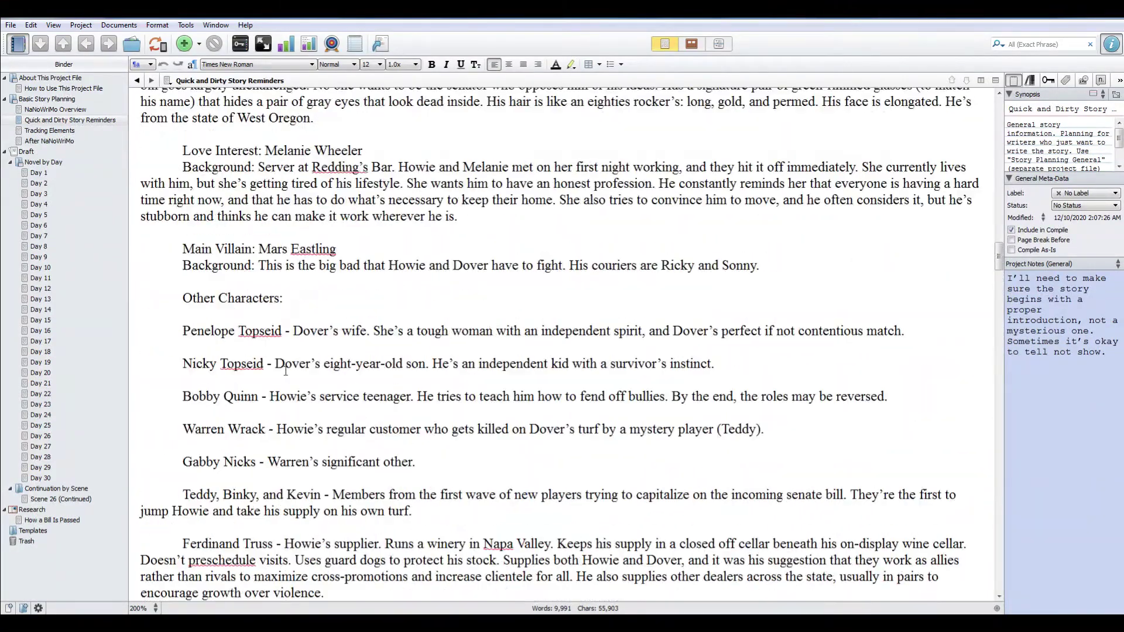
pyautogui.scroll(-3, 304, 406)
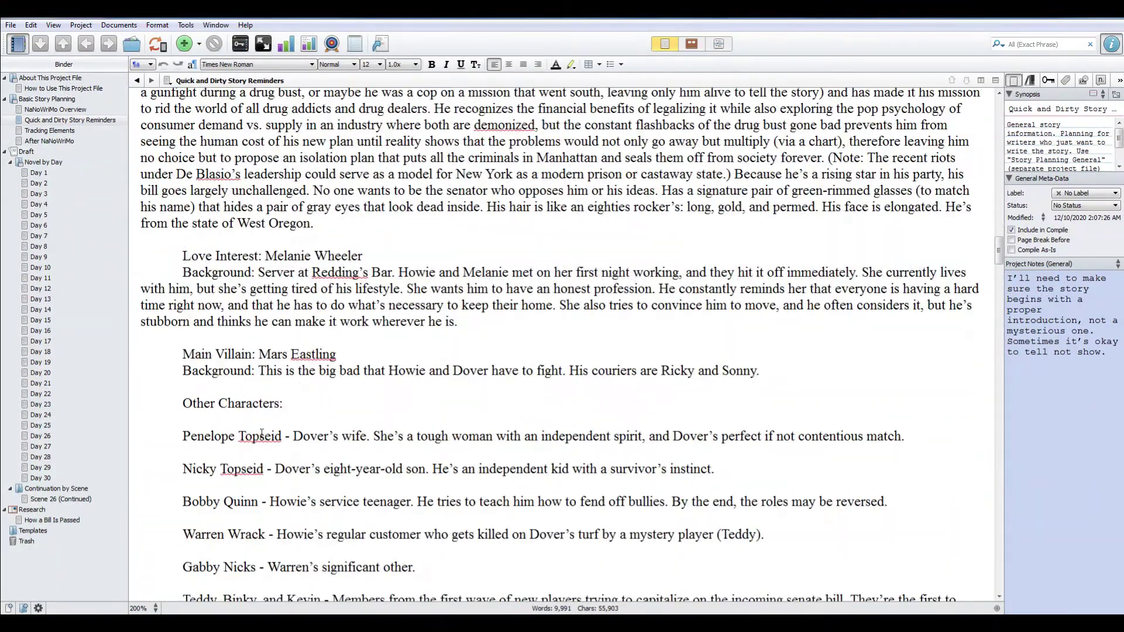
pyautogui.scroll(9, 317, 404)
# Step: Open the Tracking Elements log of daily target, actual and total word counts
pyautogui.scroll(20, 317, 404)
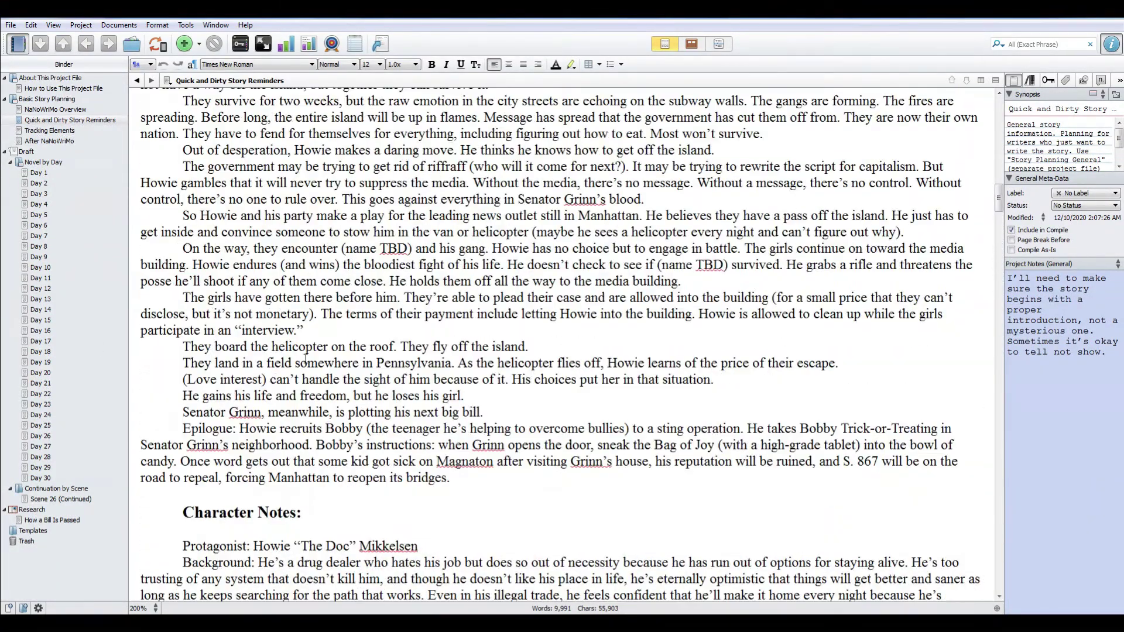
pyautogui.scroll(20, 306, 359)
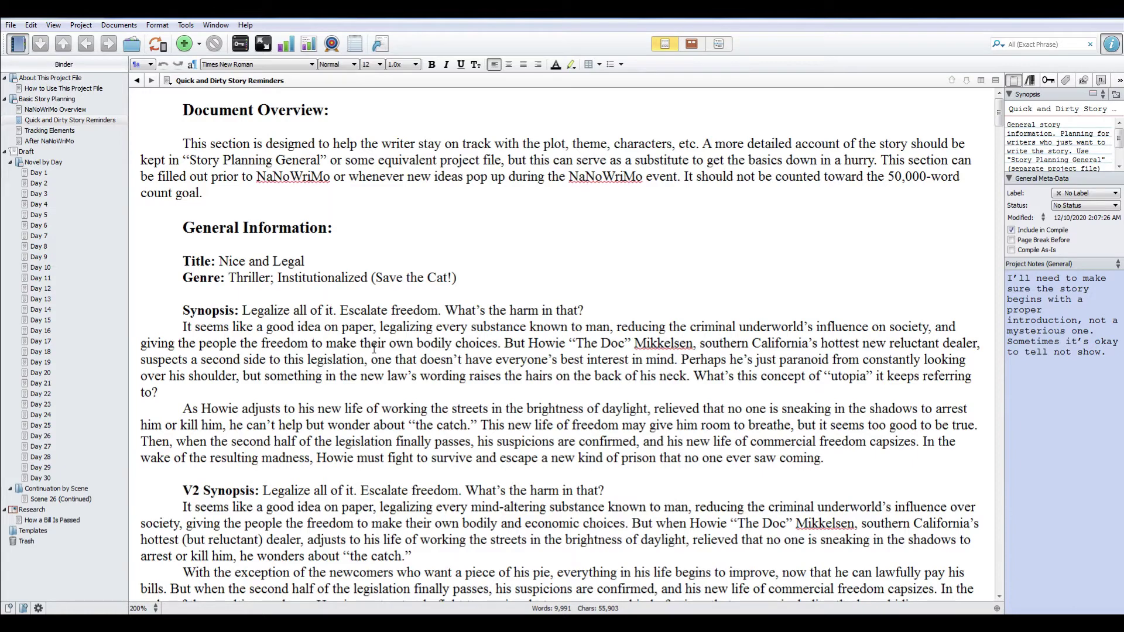
pyautogui.scroll(-8, 373, 351)
pyautogui.scroll(8, 304, 526)
pyautogui.click(35, 132)
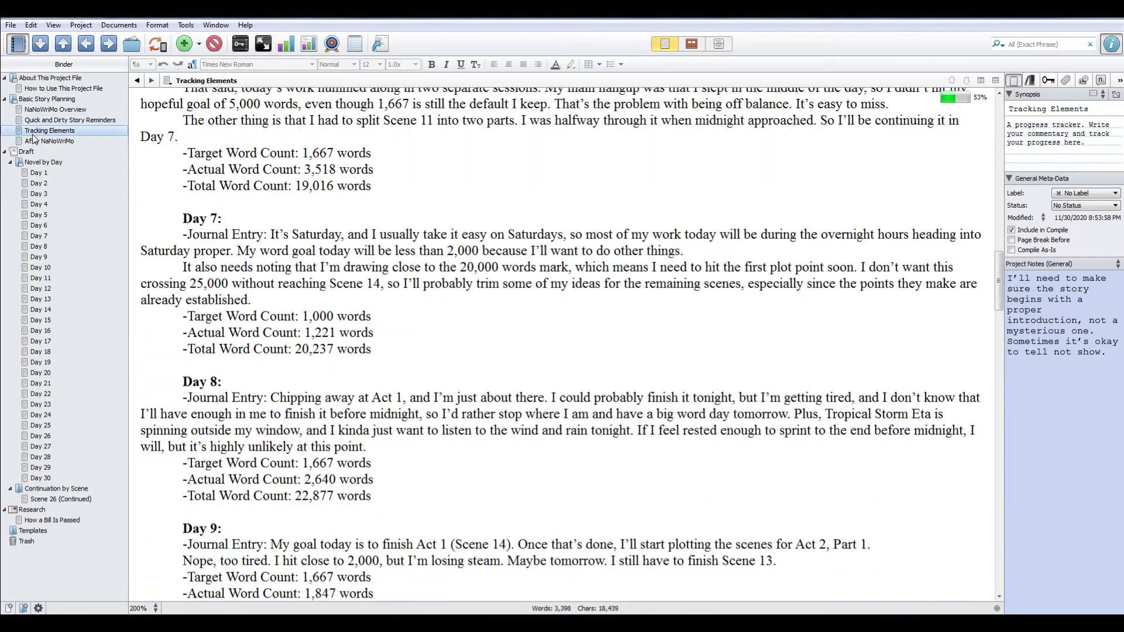
pyautogui.click(300, 336)
pyautogui.scroll(20, 300, 336)
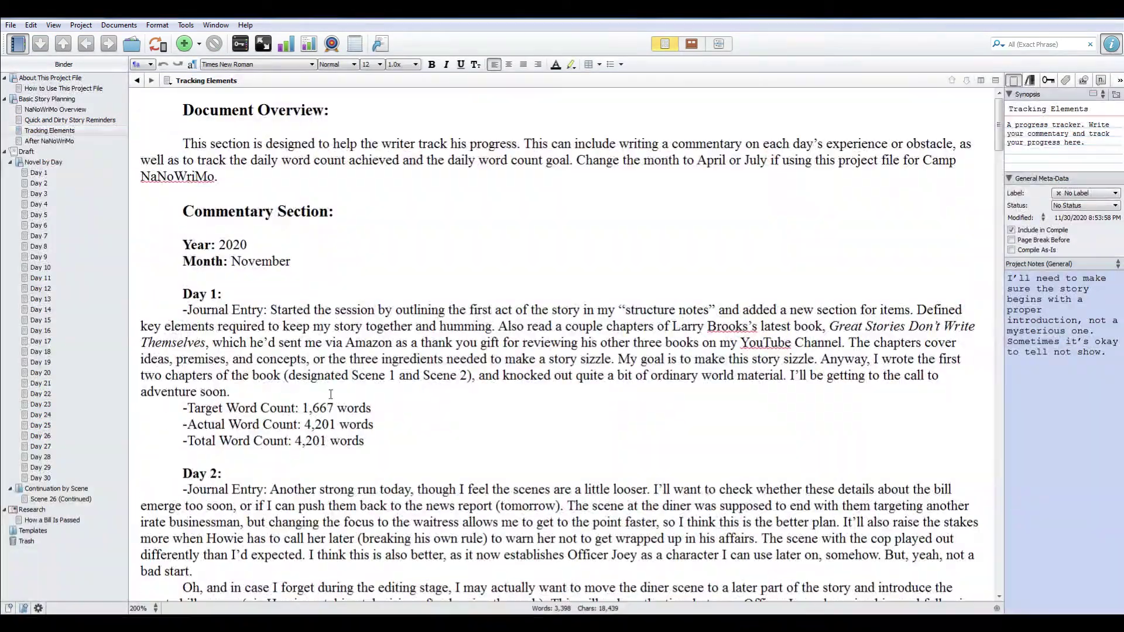
pyautogui.scroll(-4, 331, 394)
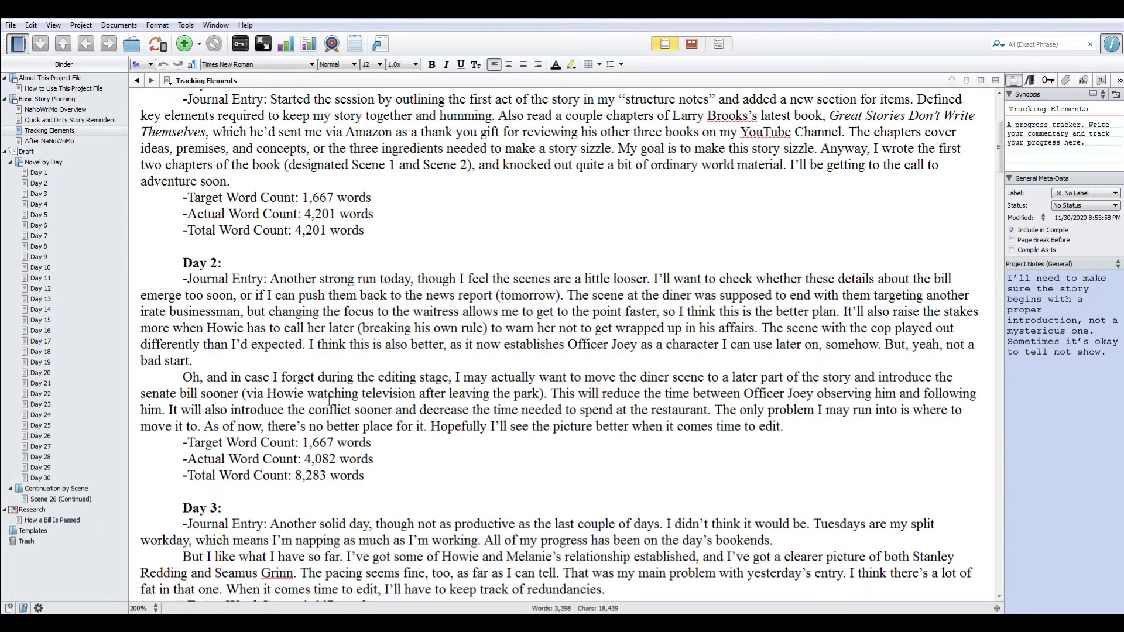
pyautogui.scroll(-1, 330, 400)
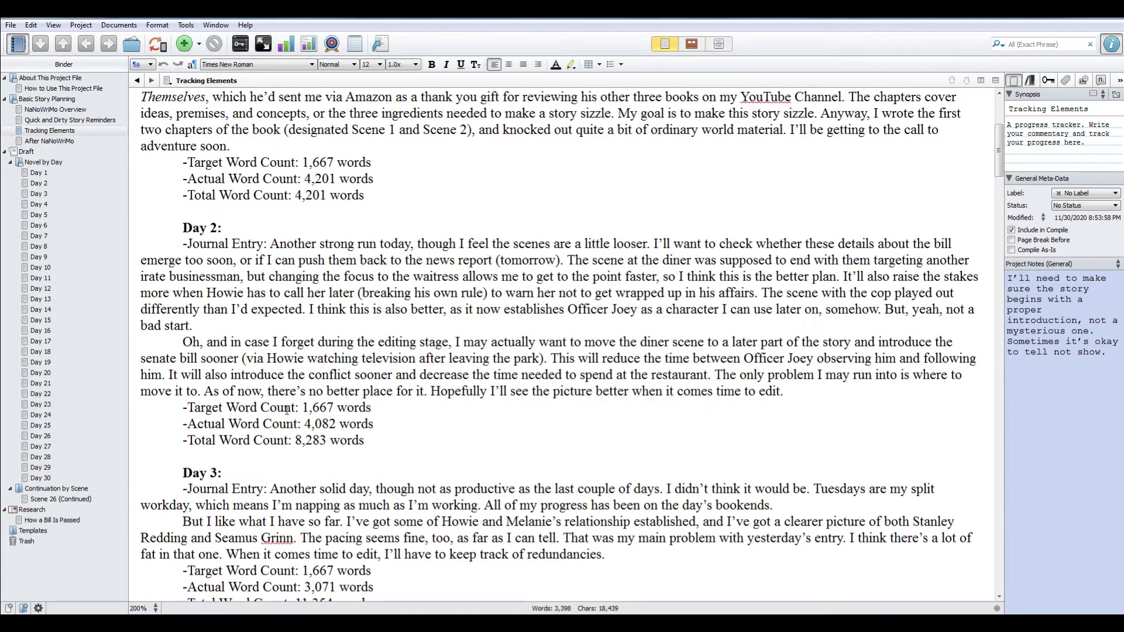
pyautogui.scroll(2, 289, 399)
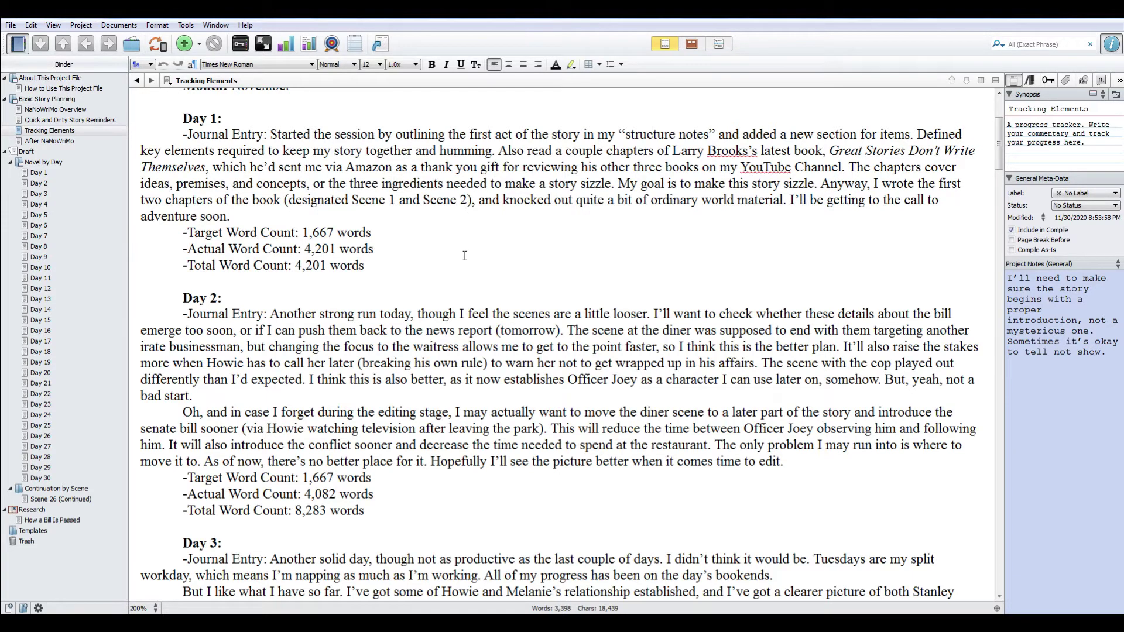
pyautogui.scroll(2, 468, 257)
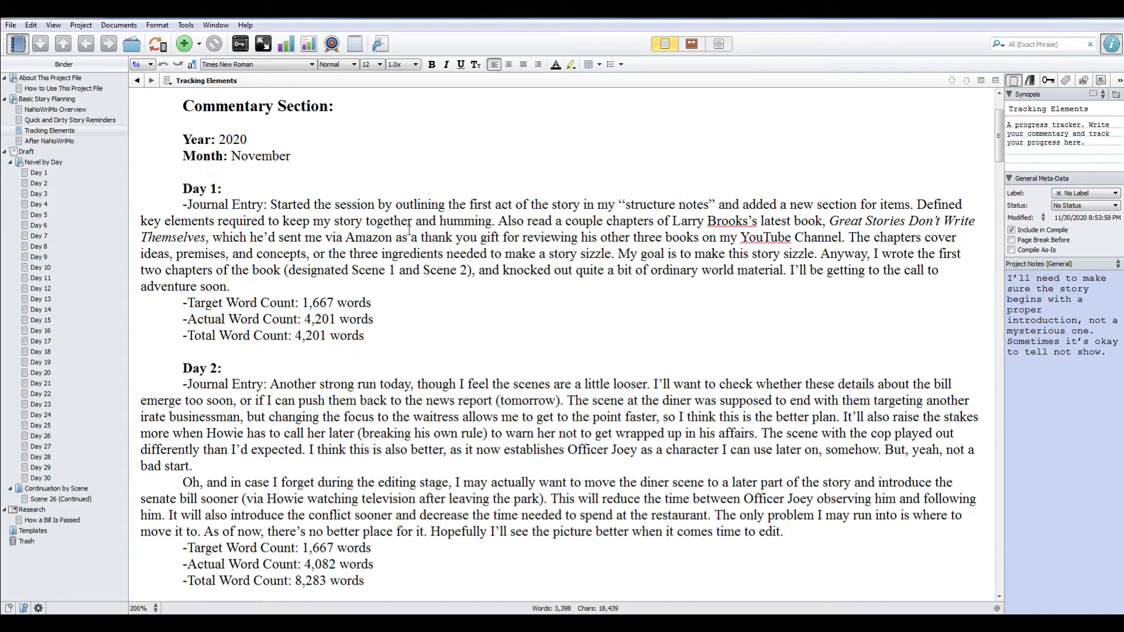
pyautogui.scroll(-2, 255, 272)
pyautogui.scroll(-20, 255, 271)
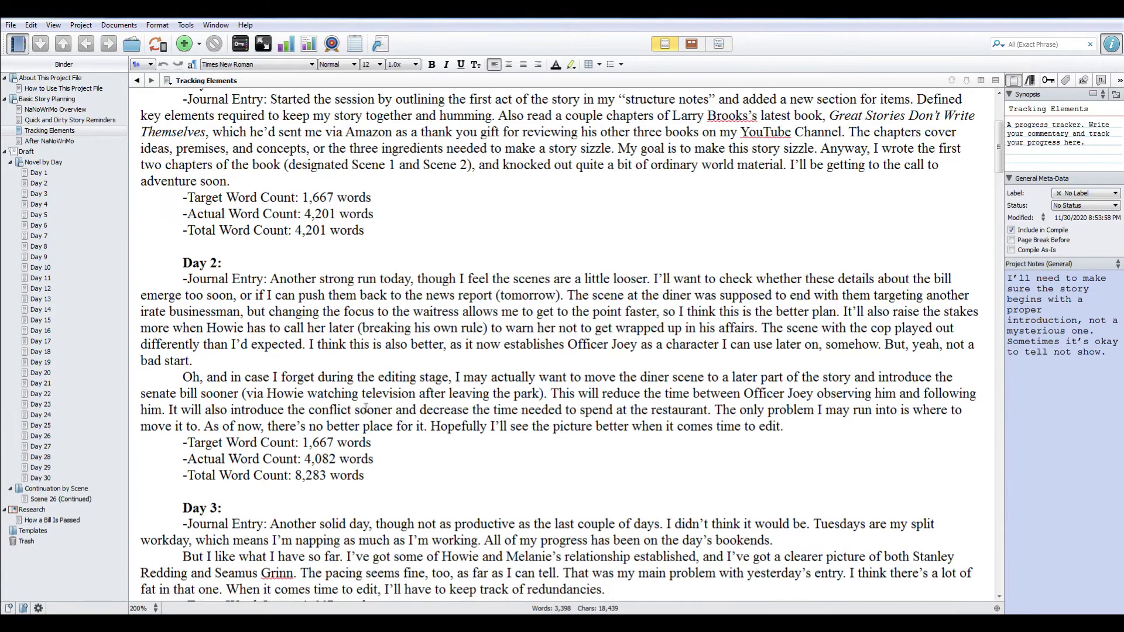
pyautogui.scroll(-20, 333, 412)
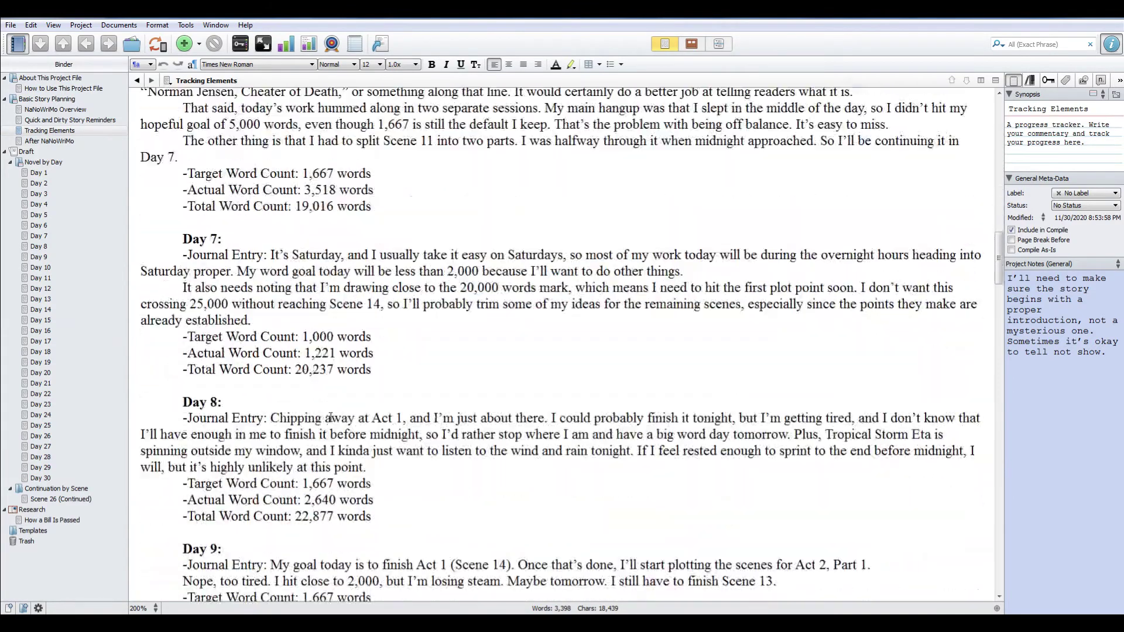
pyautogui.scroll(-20, 304, 456)
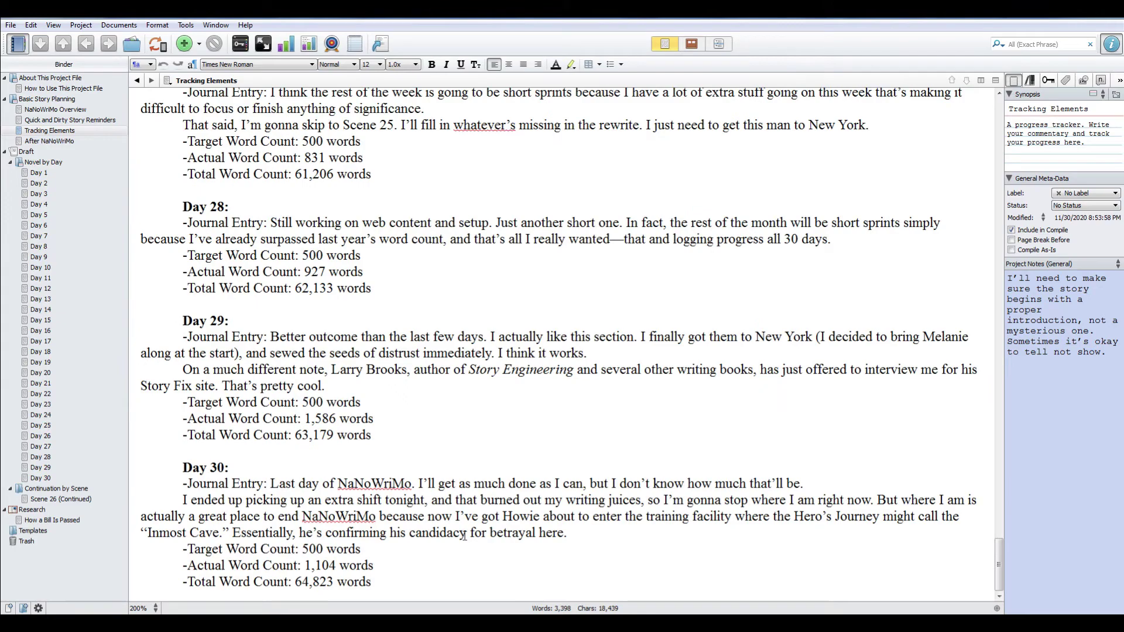
pyautogui.scroll(12, 463, 536)
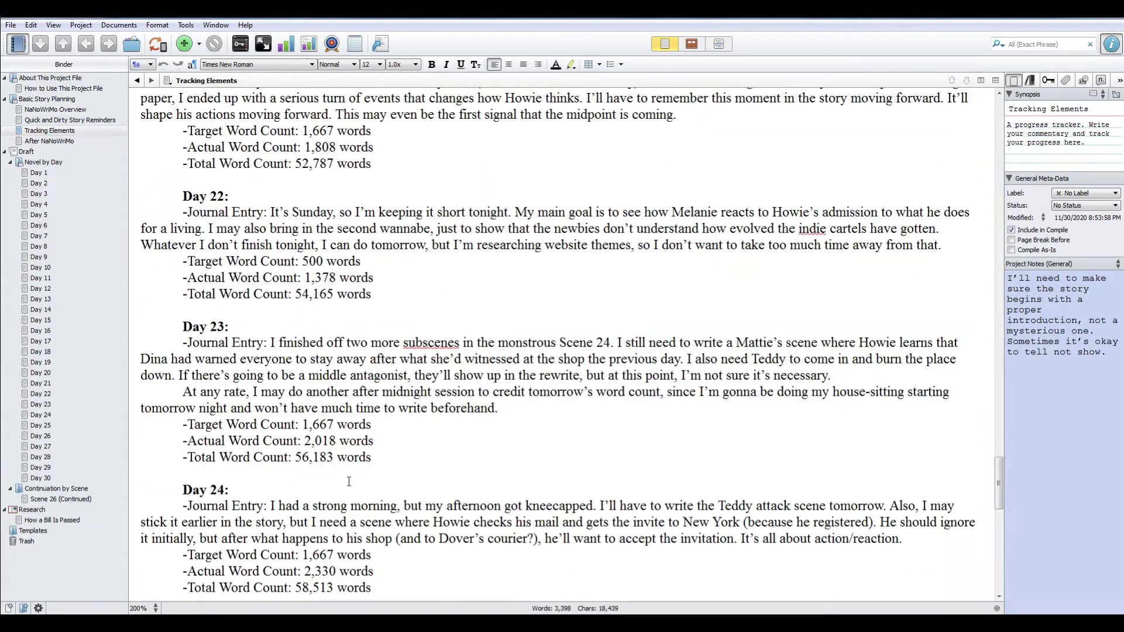
pyautogui.scroll(6, 242, 440)
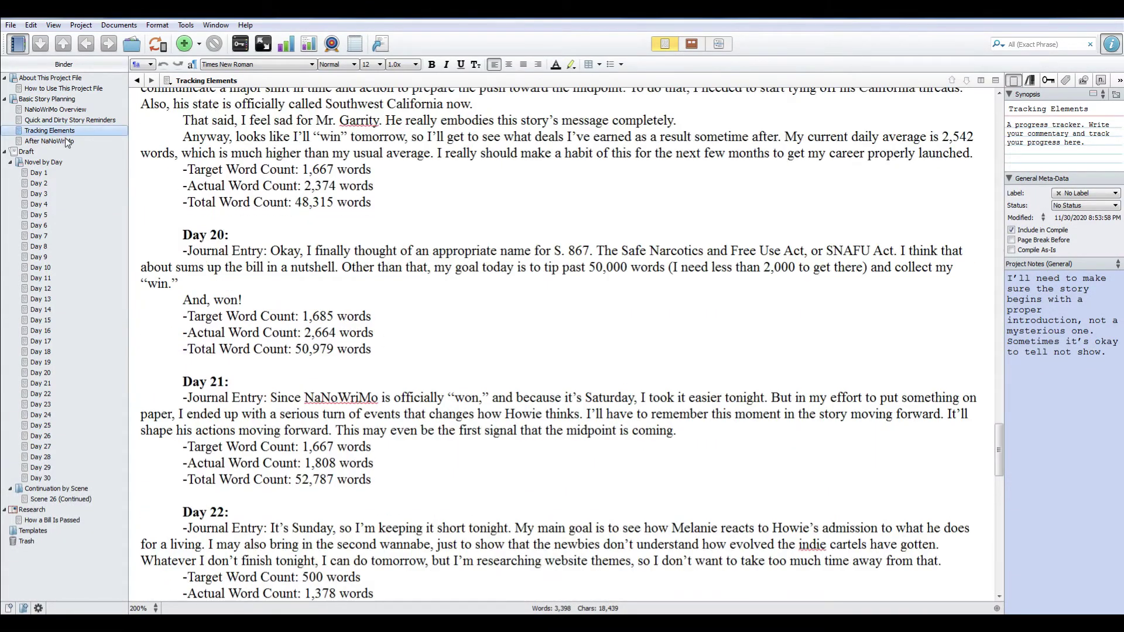
pyautogui.click(65, 132)
# Step: Open After NaNoWriMo, then view the Continuation by Scene corkboard with its Scene 26 (Continued) card
pyautogui.click(53, 142)
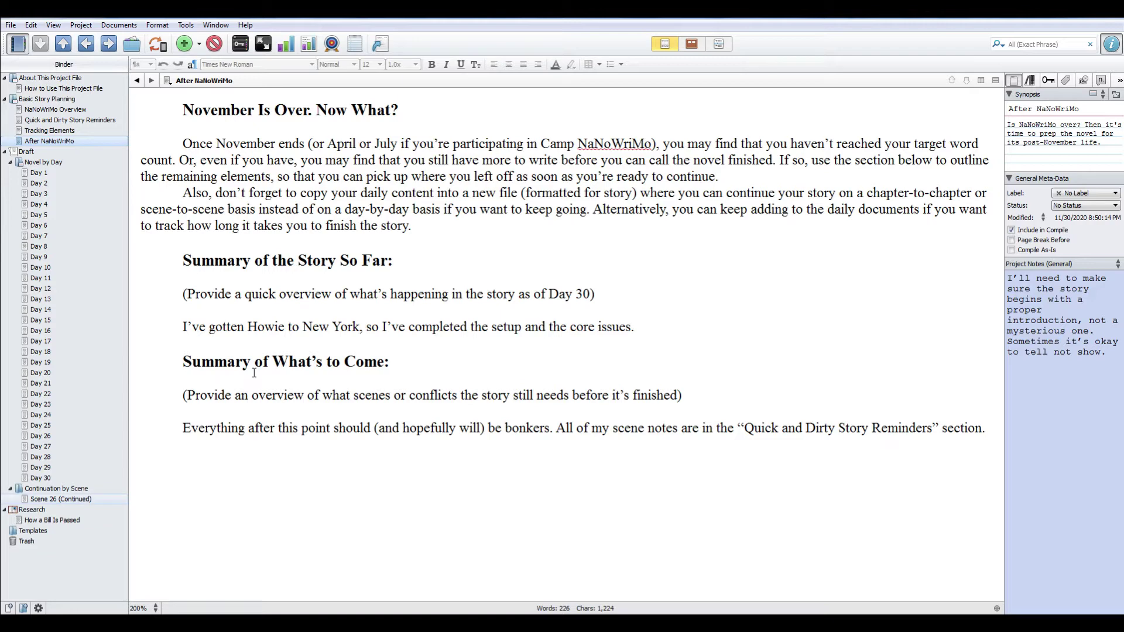
pyautogui.click(53, 491)
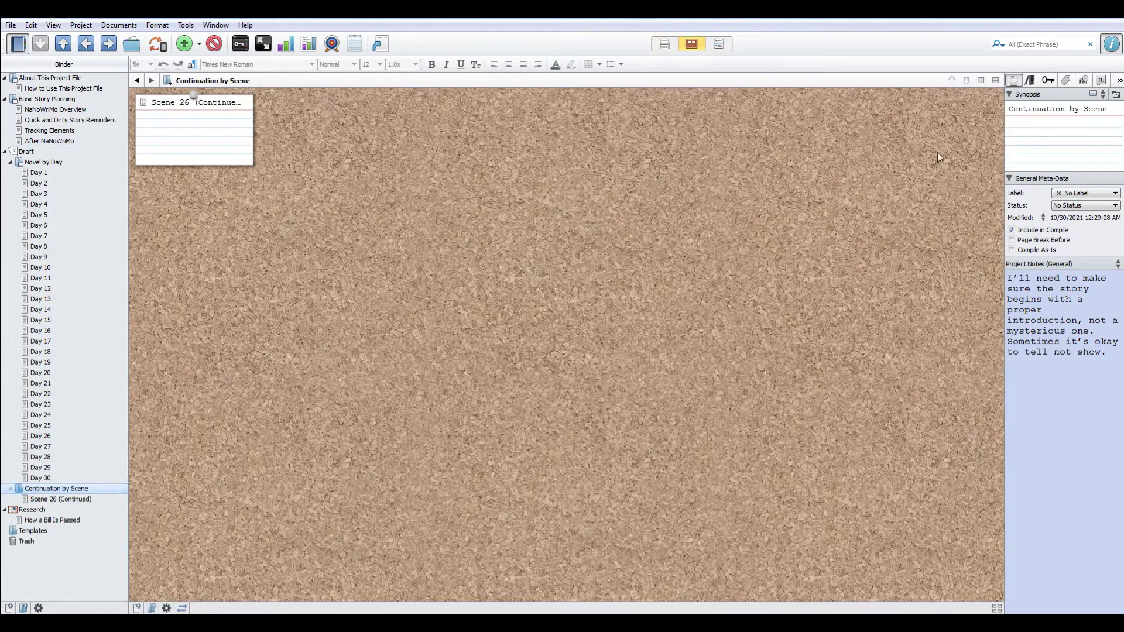
# Step: Open Scene 26 (Continued) and read through its 3,321-word text
pyautogui.click(51, 500)
pyautogui.click(501, 516)
pyautogui.scroll(20, 501, 516)
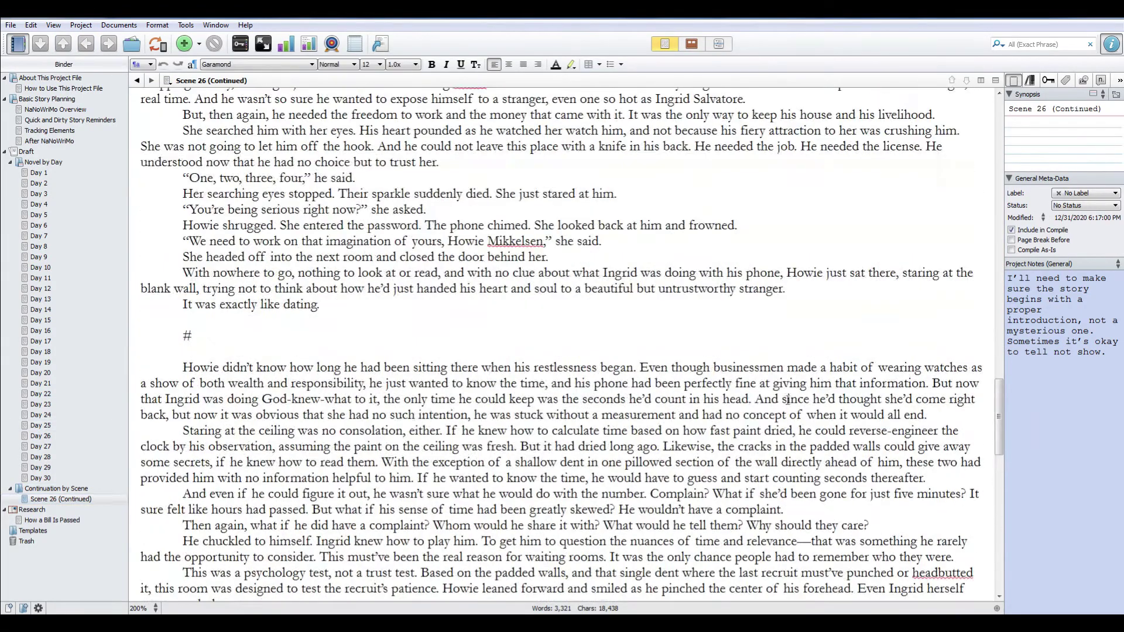
pyautogui.moveTo(1000, 419); pyautogui.dragTo(956, 127)
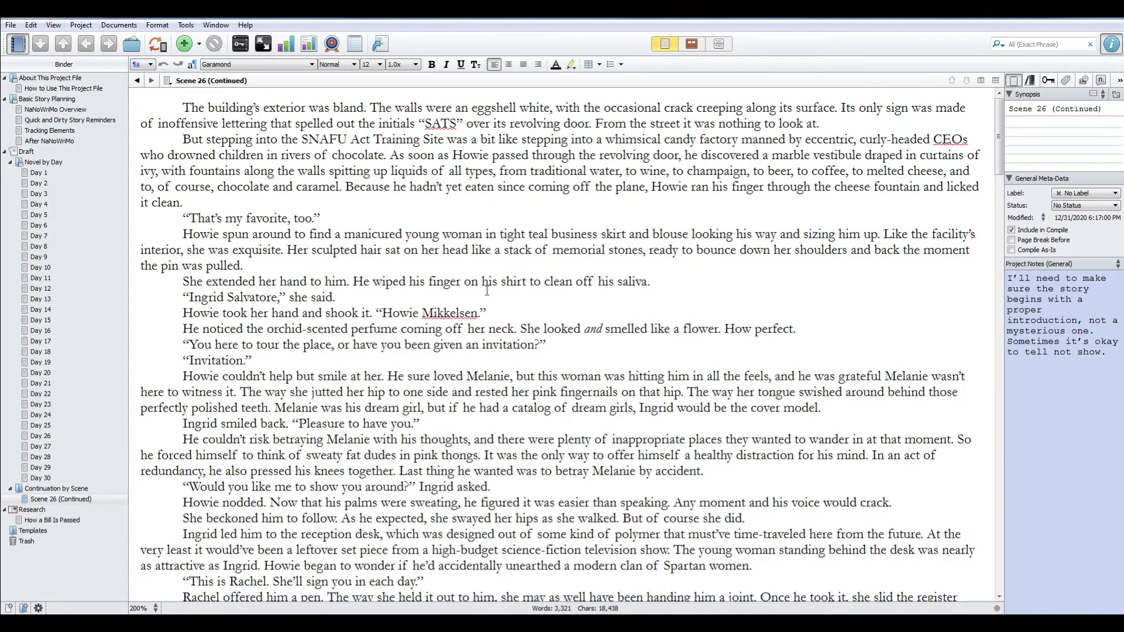
pyautogui.scroll(-20, 487, 291)
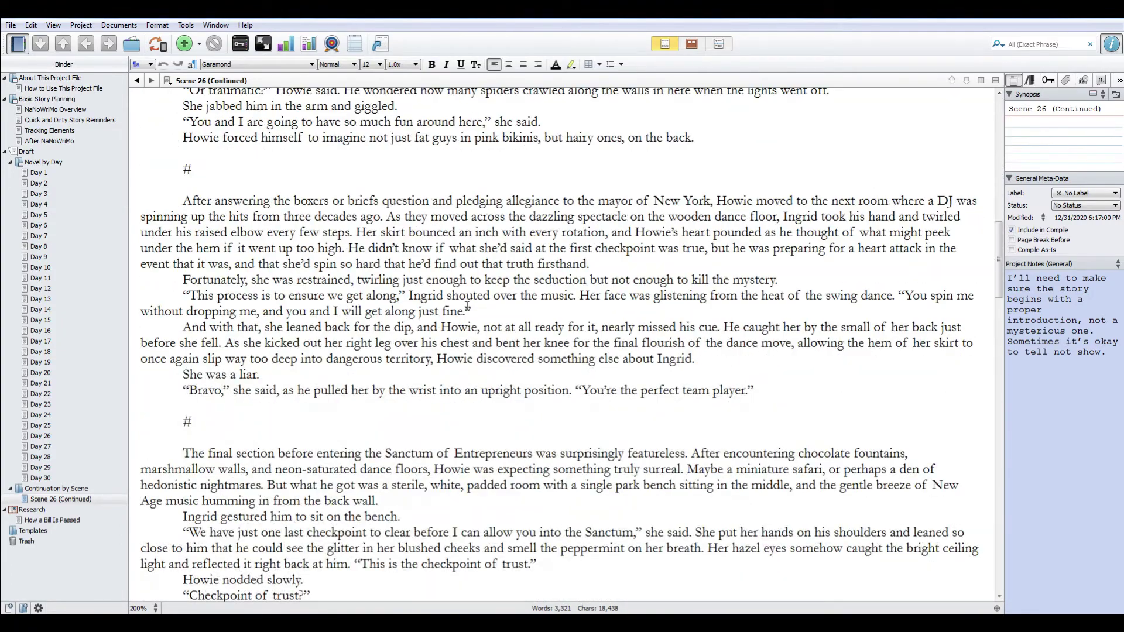
pyautogui.scroll(-3, 468, 307)
pyautogui.scroll(-3, 462, 301)
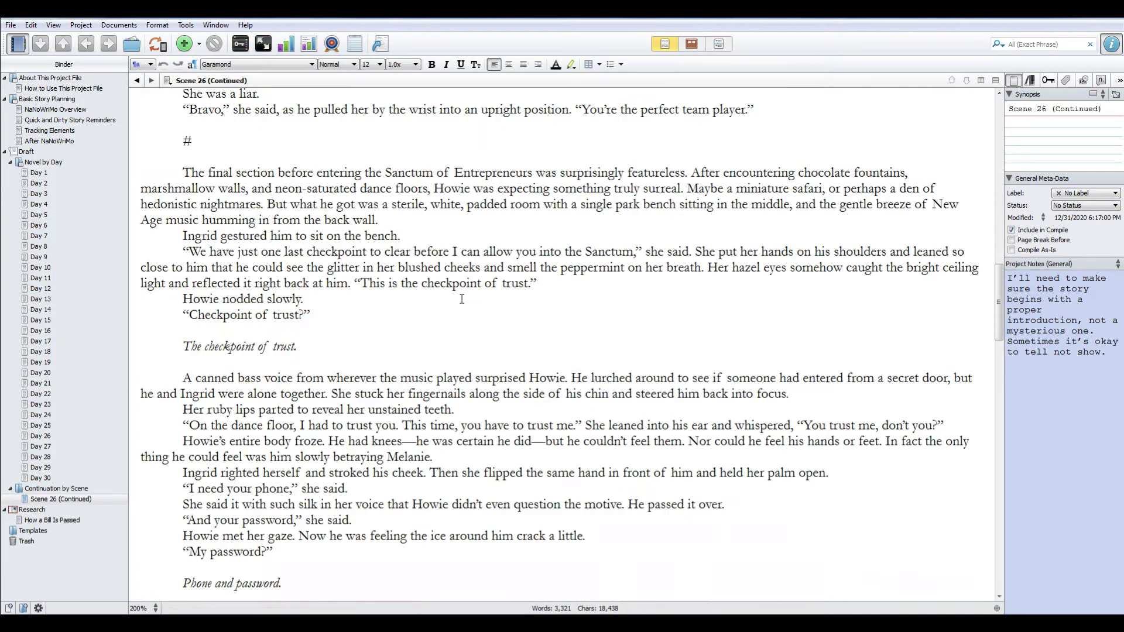
pyautogui.scroll(-20, 462, 300)
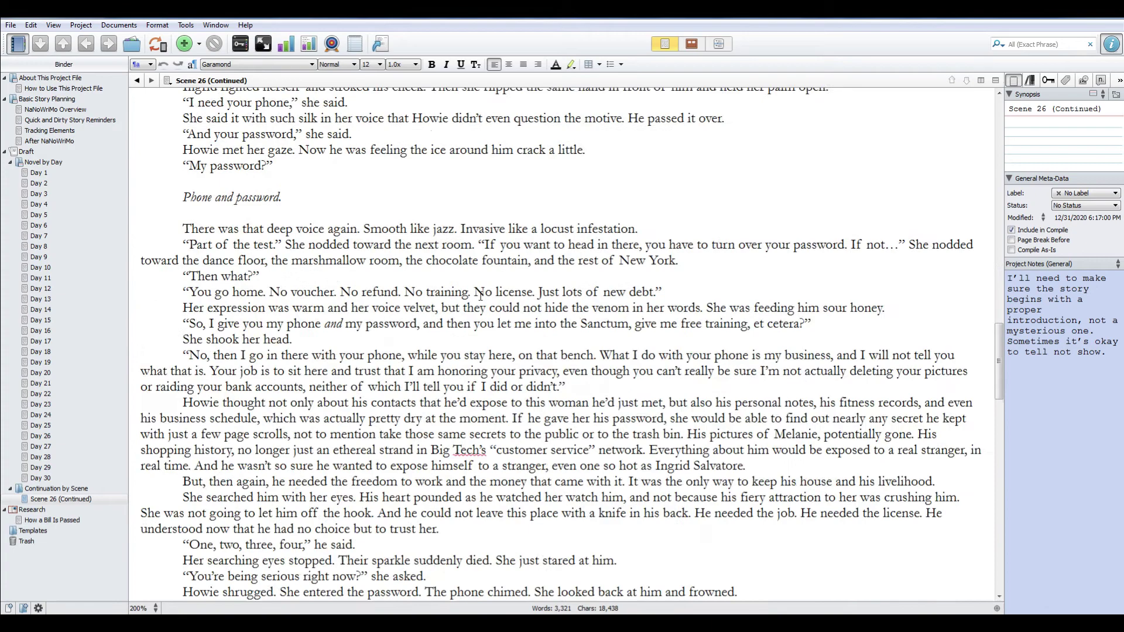
pyautogui.scroll(-9, 451, 285)
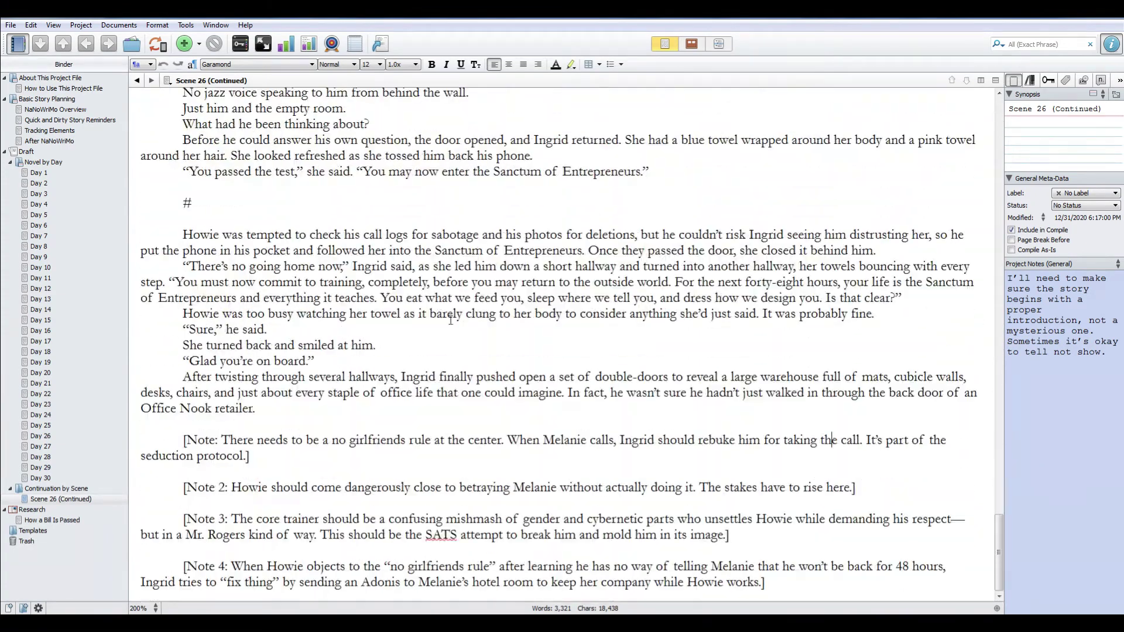
pyautogui.click(32, 499)
pyautogui.click(26, 500)
pyautogui.click(285, 46)
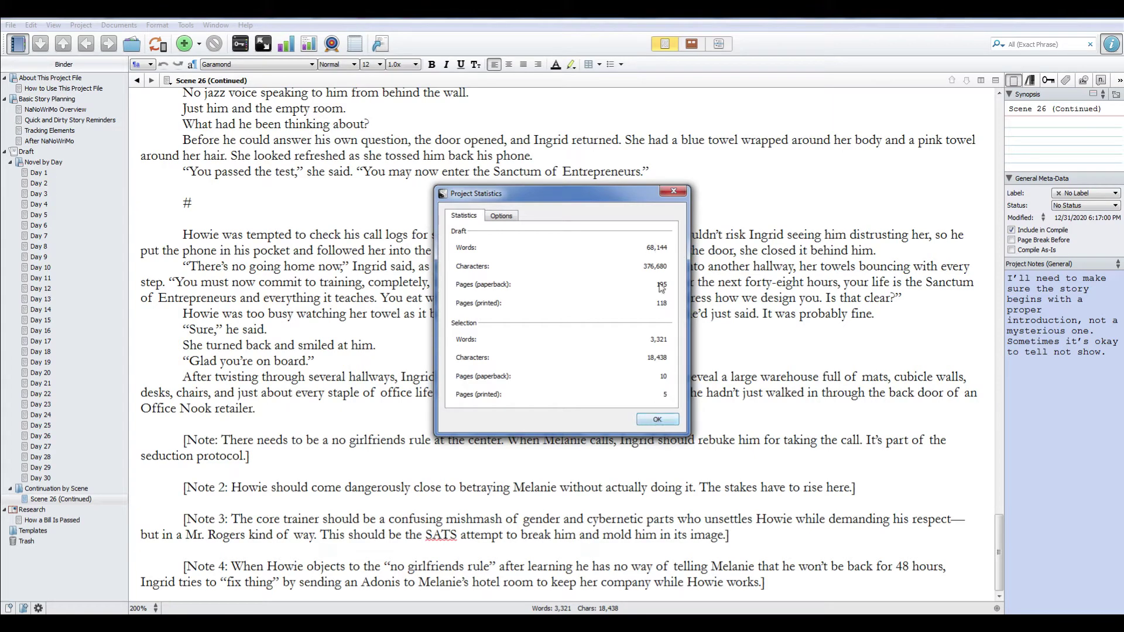
pyautogui.click(654, 421)
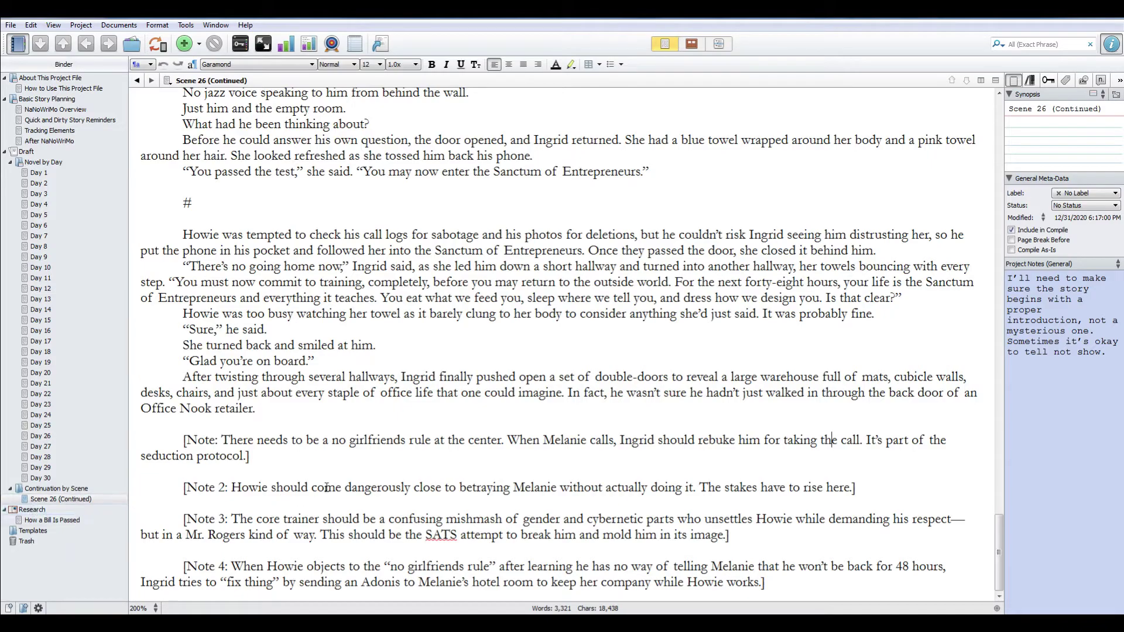
pyautogui.scroll(10, 363, 468)
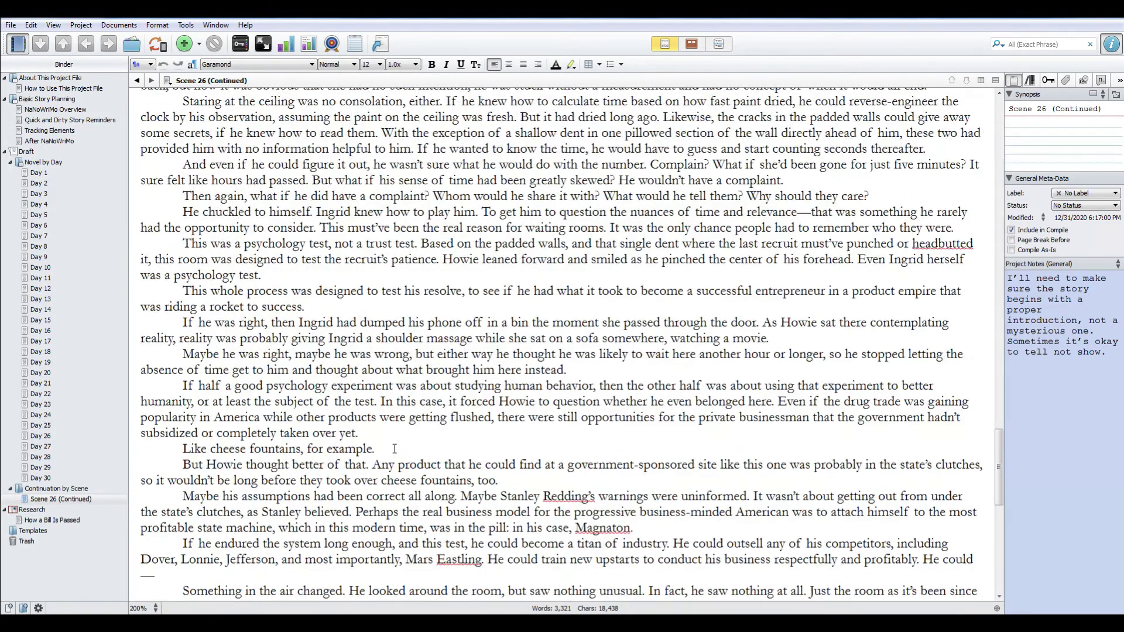
pyautogui.scroll(20, 394, 448)
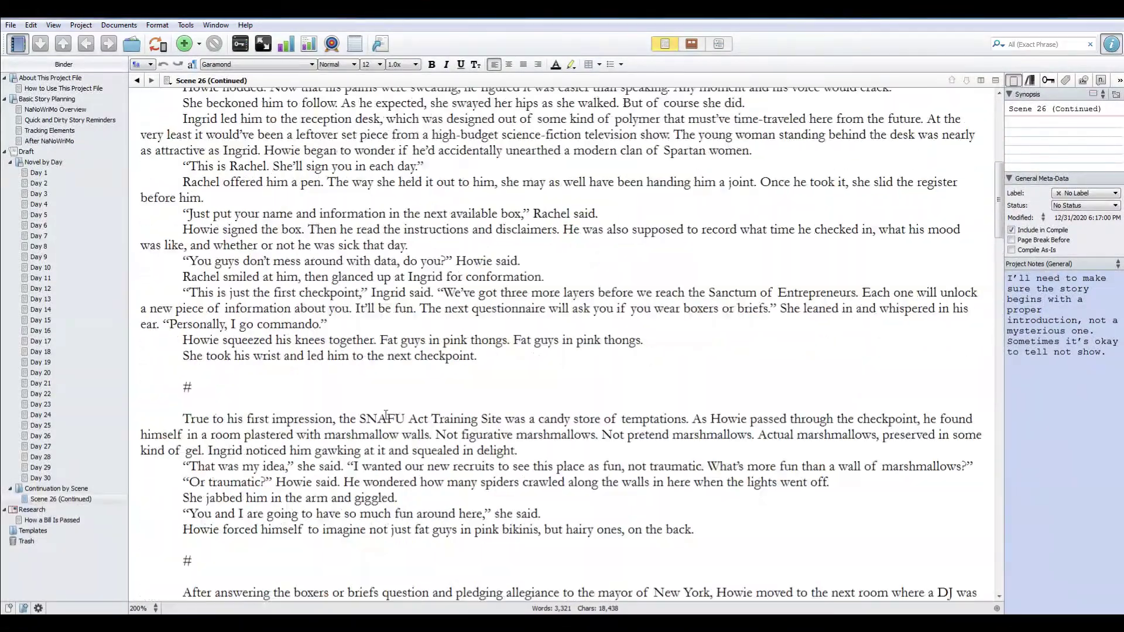
pyautogui.scroll(10, 386, 416)
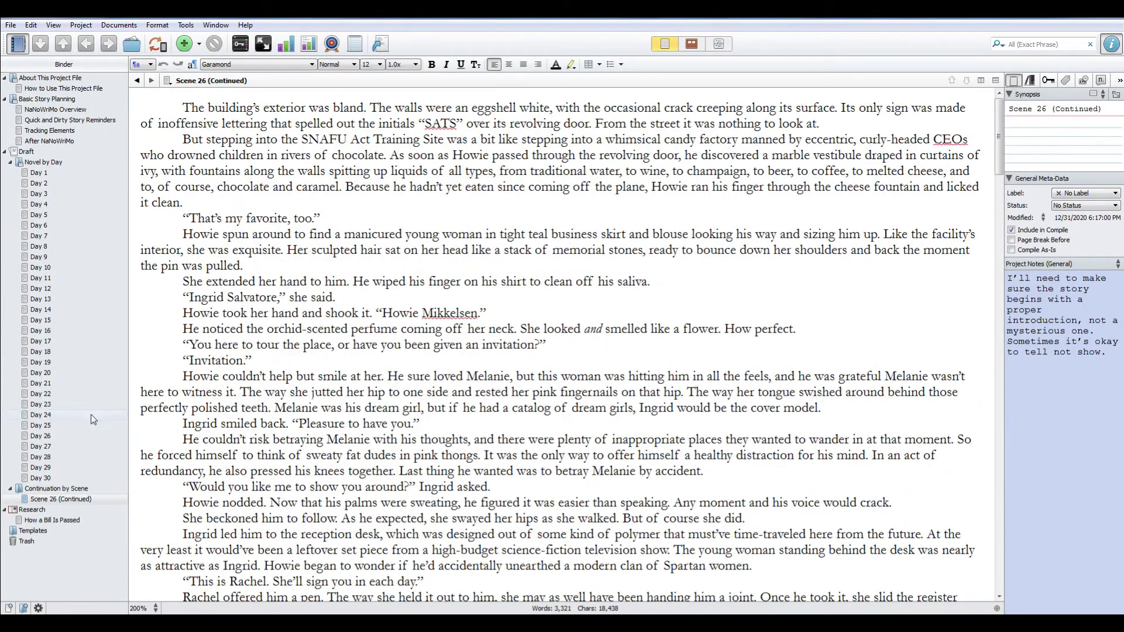
# Step: Look at How a Bill Is Passed and Templates, then open Day 1's '(begin story here)' placeholder
pyautogui.click(35, 521)
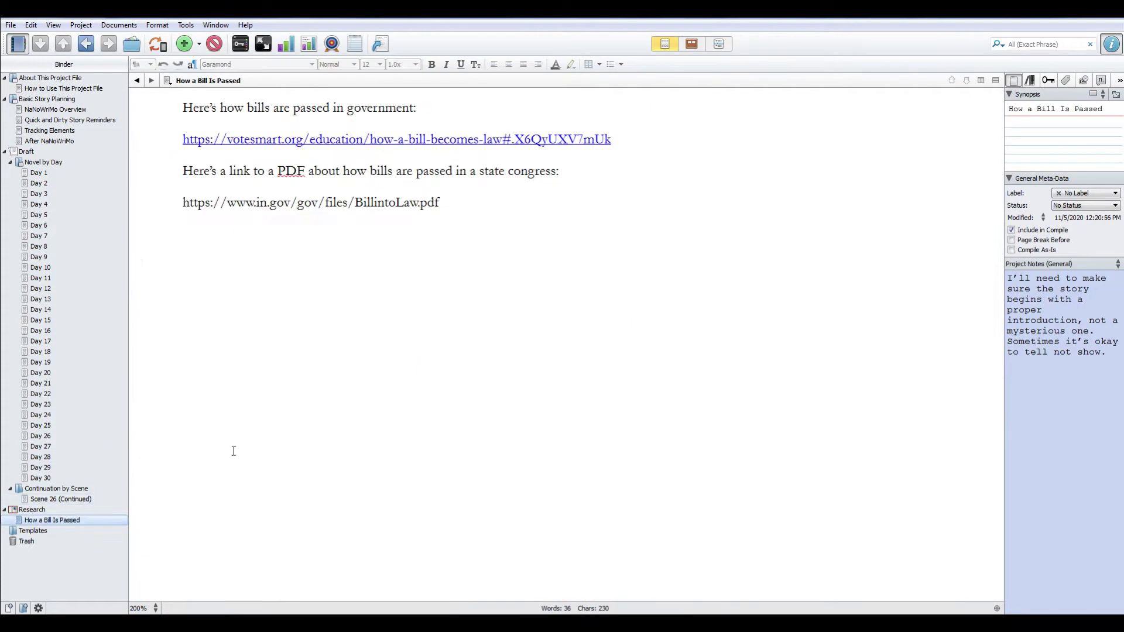
pyautogui.click(209, 375)
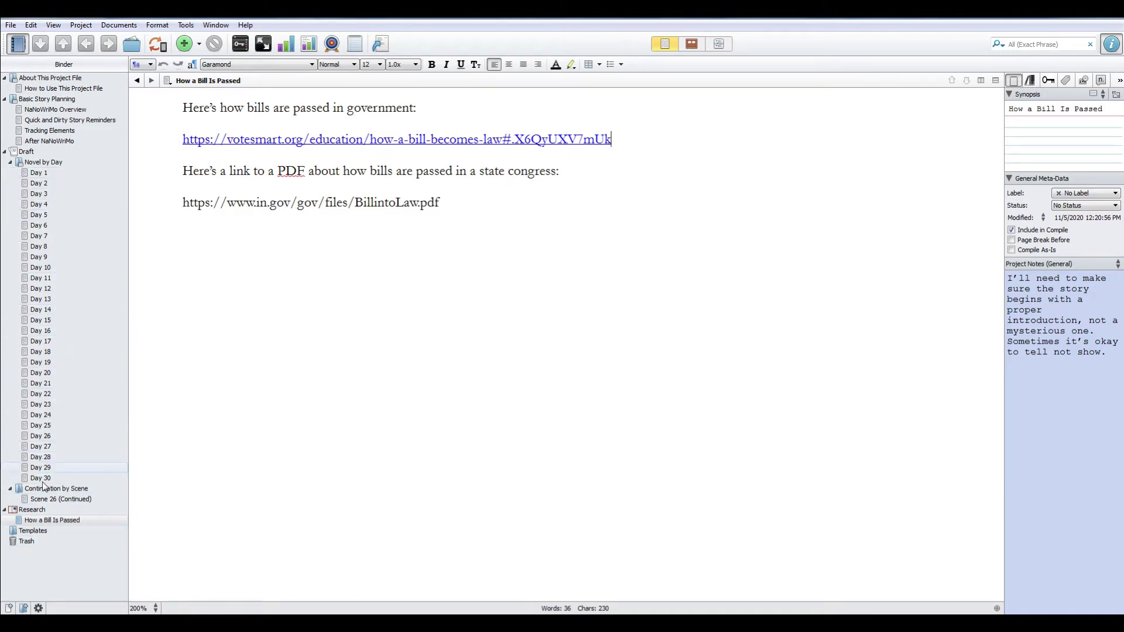
pyautogui.click(15, 533)
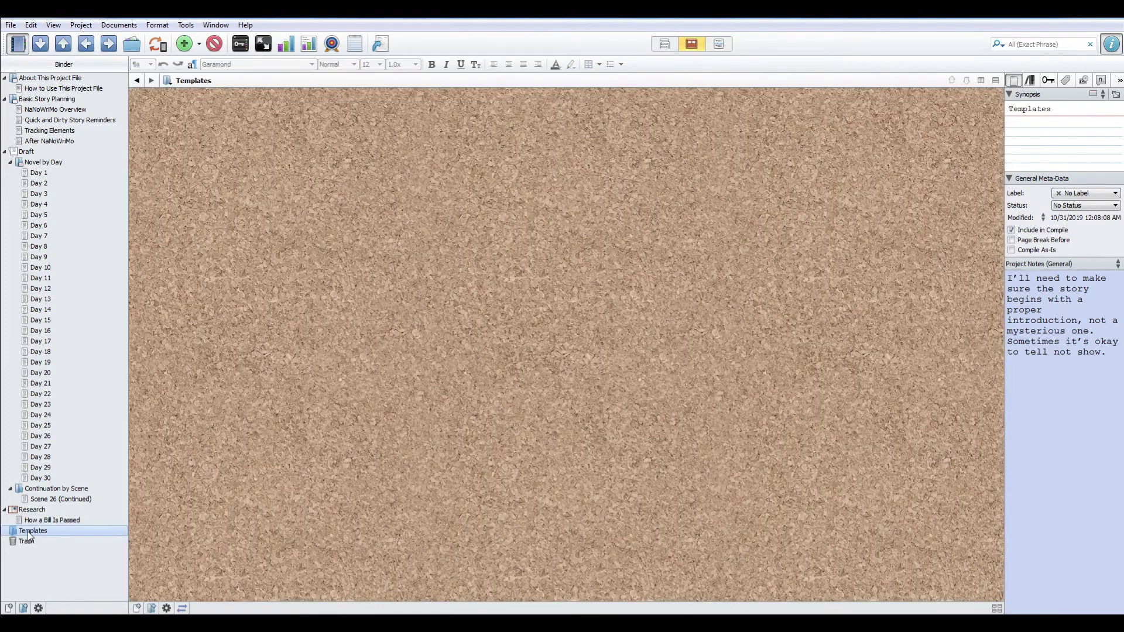
pyautogui.click(39, 173)
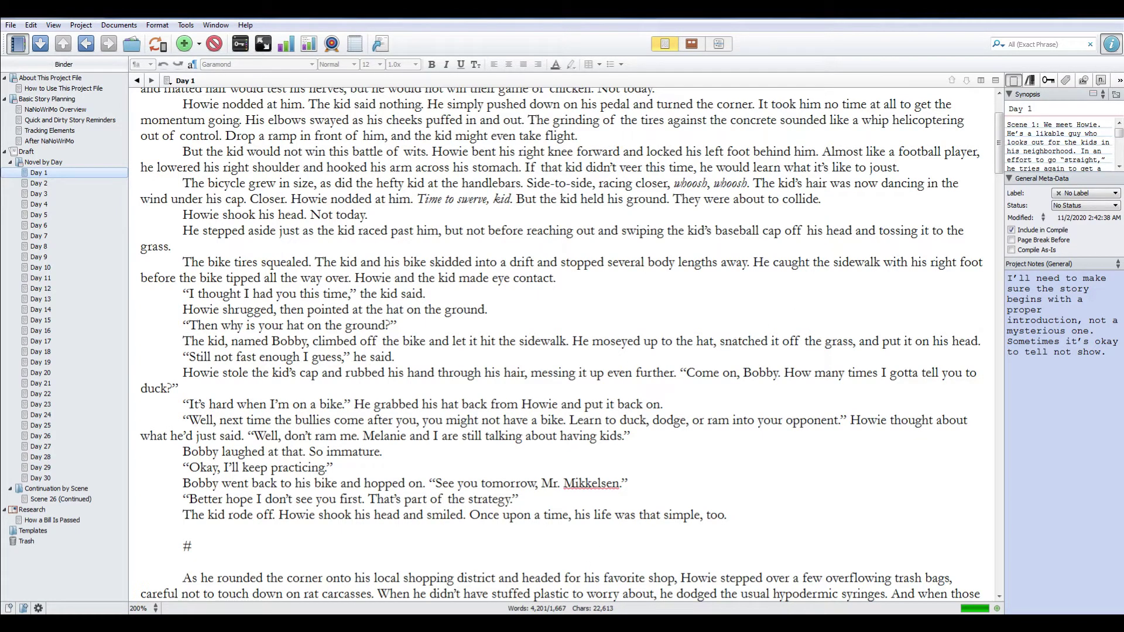
pyautogui.click(388, 623)
pyautogui.moveTo(321, 577)
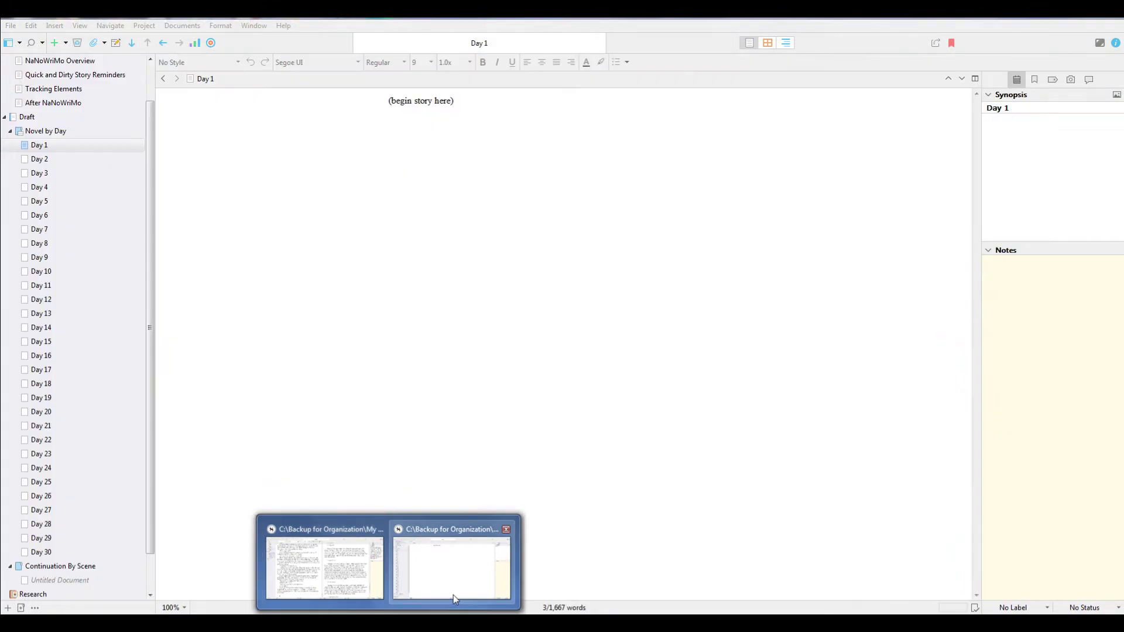
pyautogui.click(453, 595)
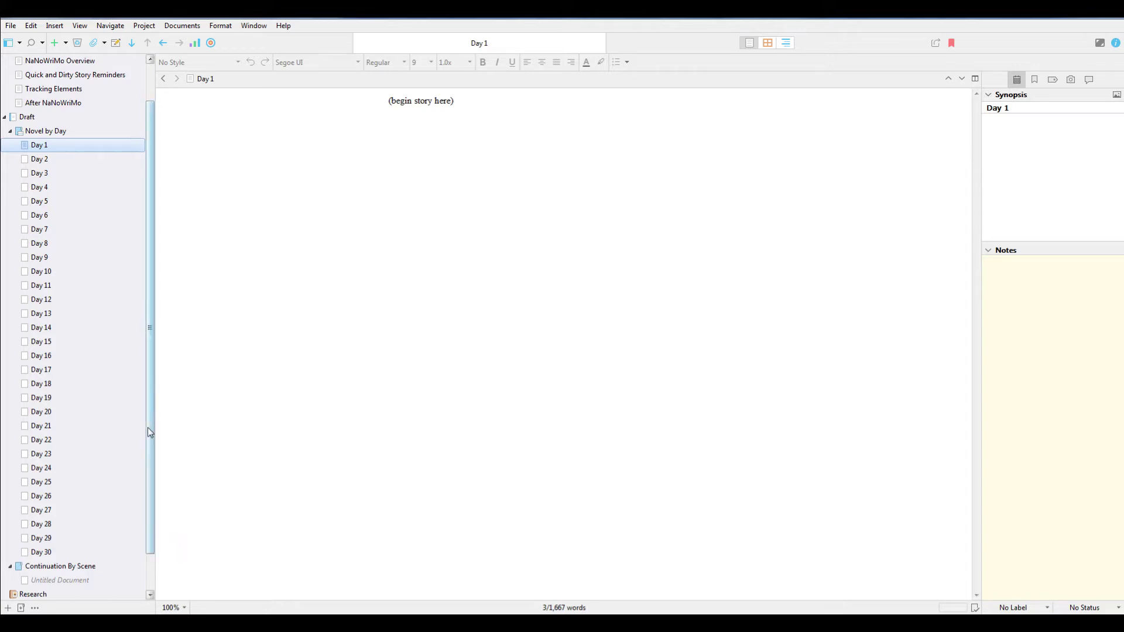
pyautogui.scroll(1, 148, 428)
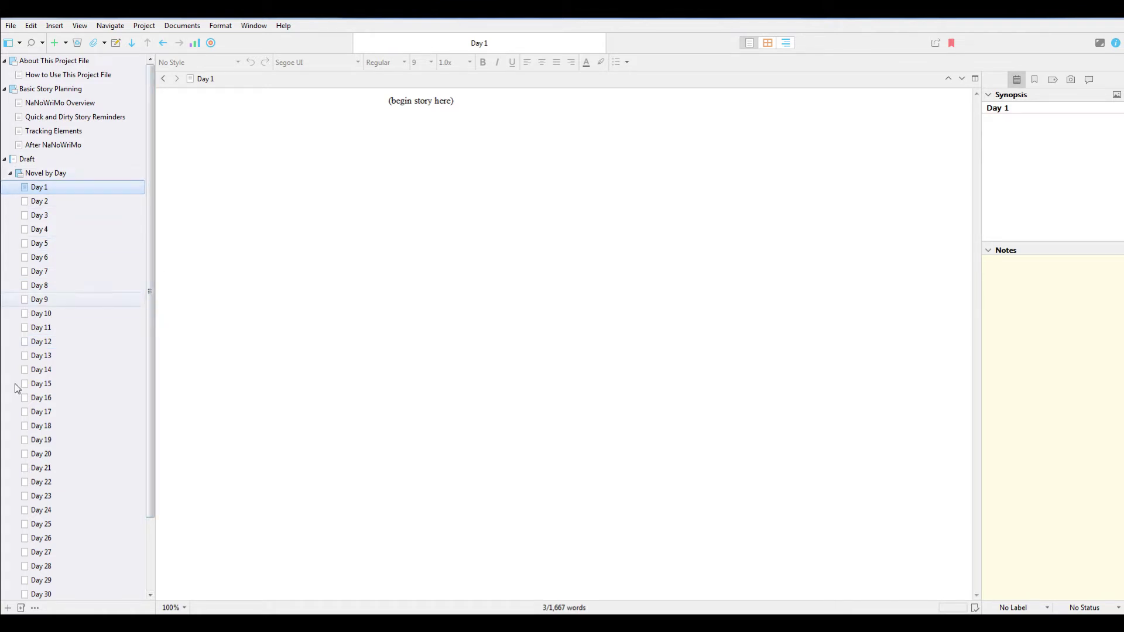
# Step: Switch to the NaNoWriMo 2020 window and read its 4,201-word Day 1 into Scene 2
pyautogui.click(207, 623)
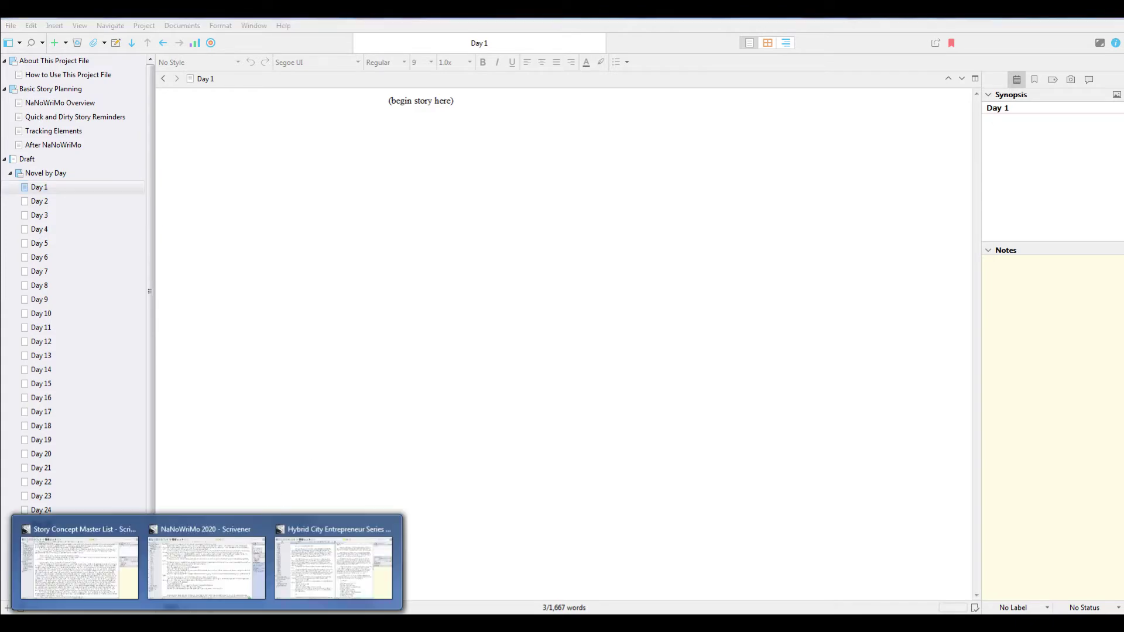
pyautogui.click(206, 582)
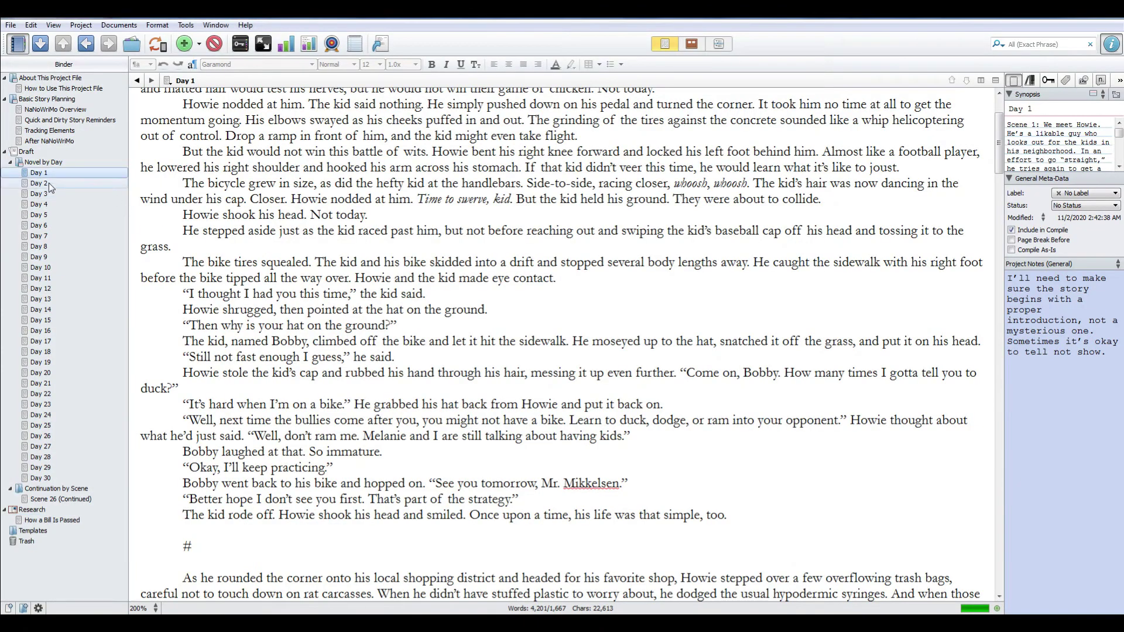
pyautogui.scroll(-4, 279, 353)
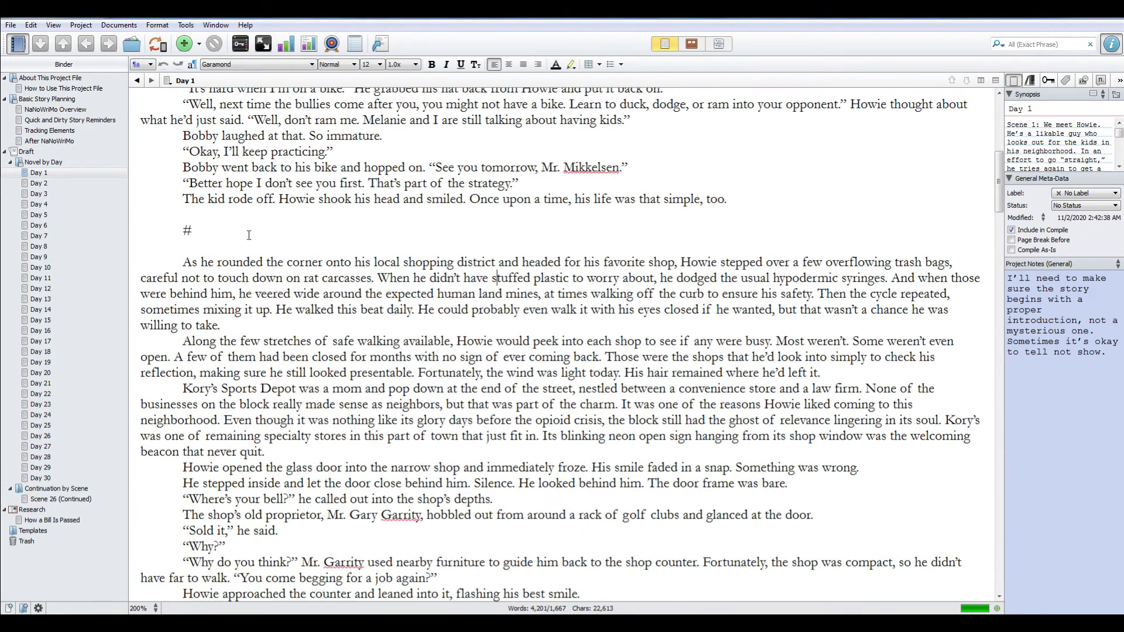
pyautogui.scroll(-12, 389, 333)
pyautogui.scroll(-10, 390, 332)
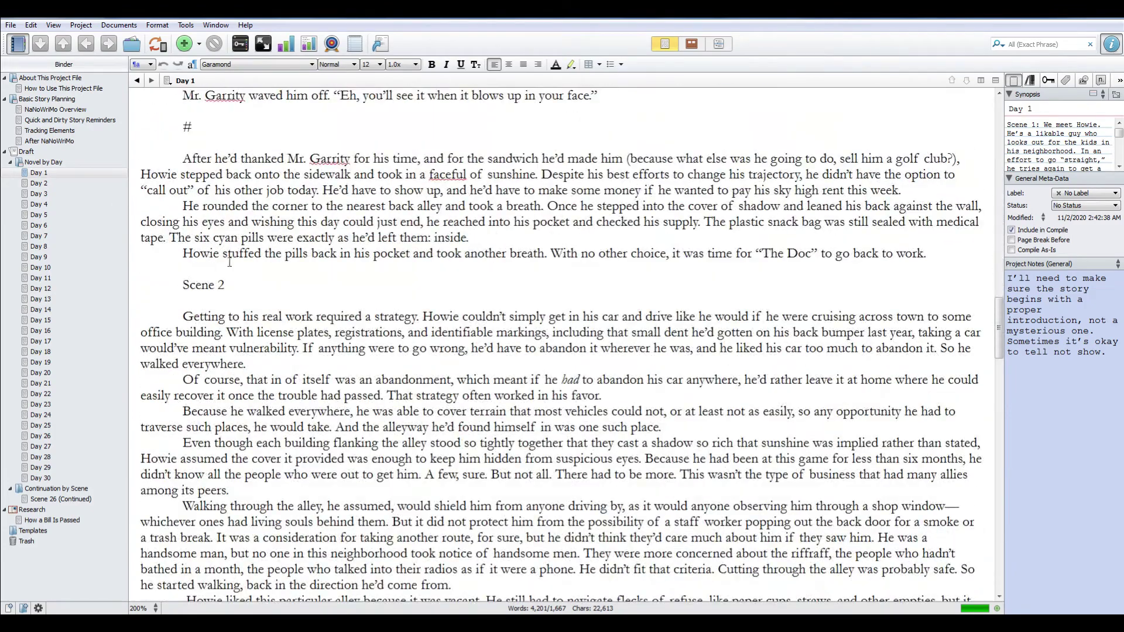
pyautogui.scroll(-15, 368, 296)
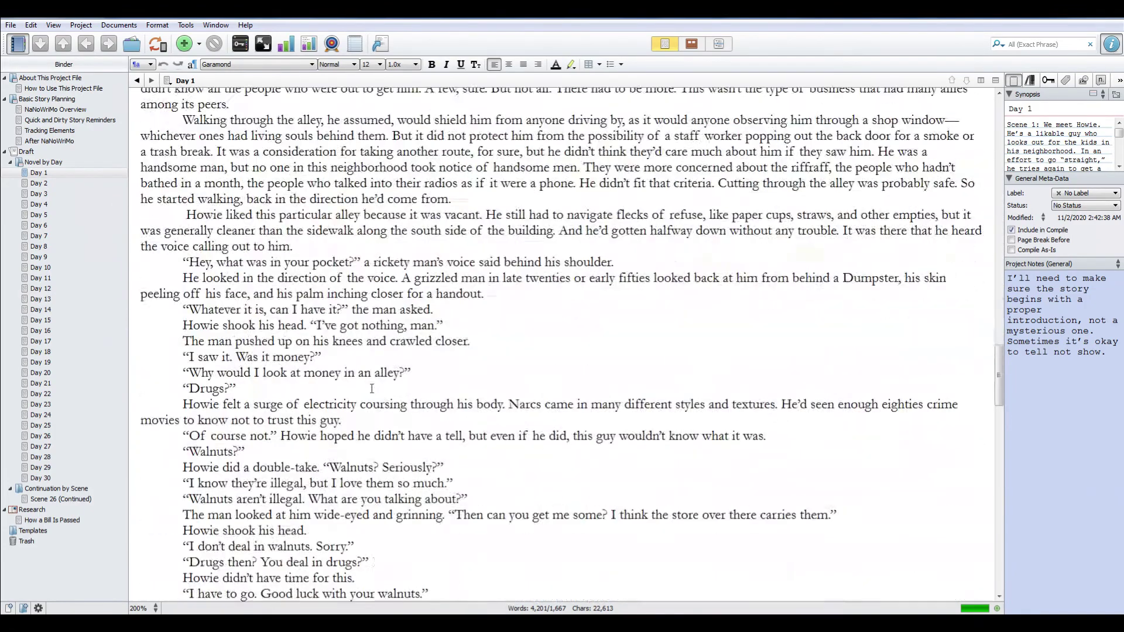
pyautogui.scroll(-4, 386, 418)
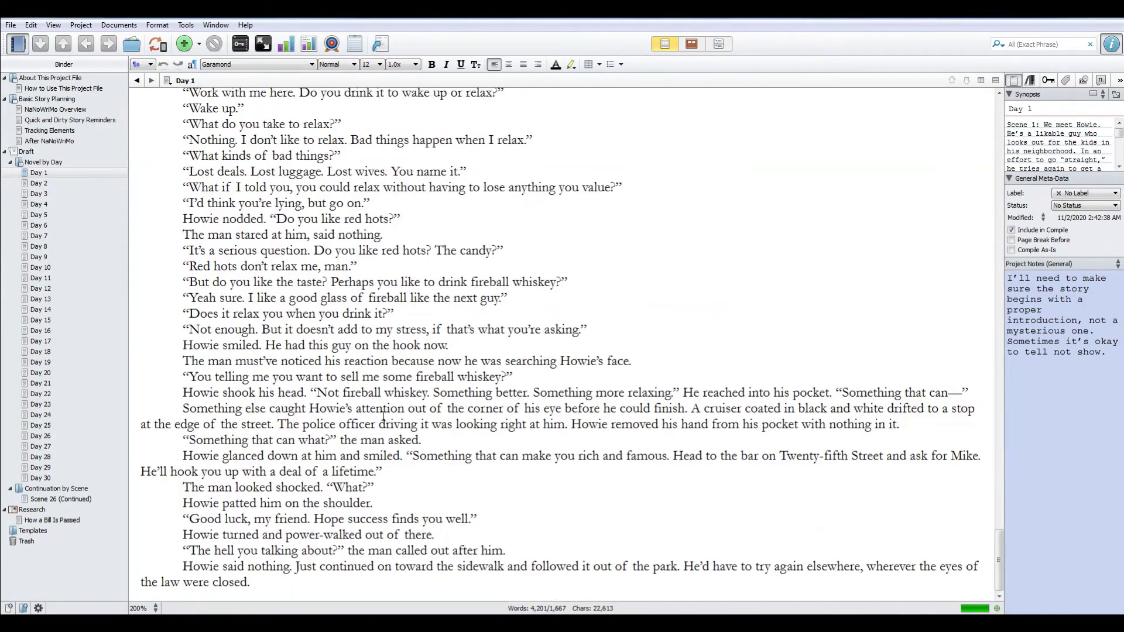
pyautogui.scroll(15, 388, 439)
pyautogui.scroll(15, 388, 439)
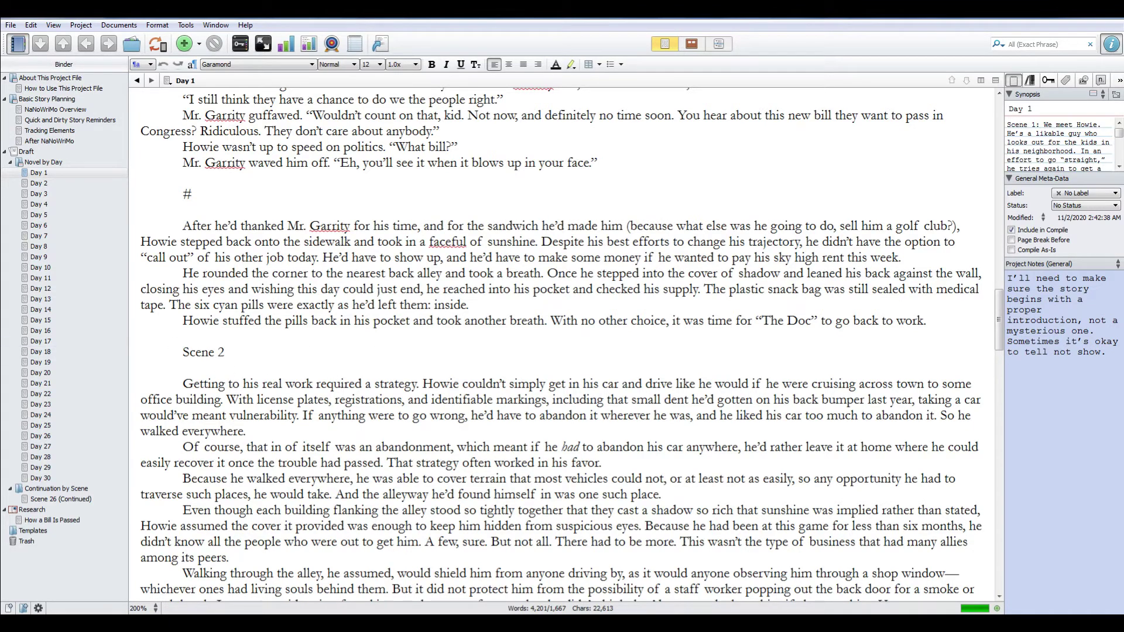
pyautogui.moveTo(434, 578)
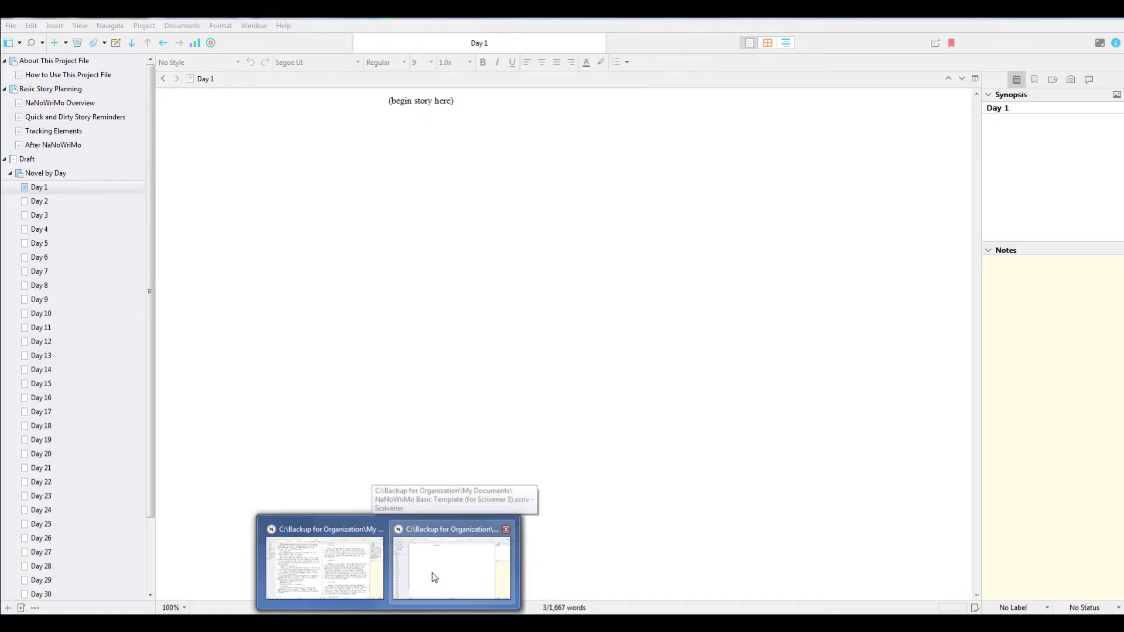
# Step: Return to the NaNoWriMo Basic Template window and show Novel by Day as Day cards
pyautogui.click(432, 572)
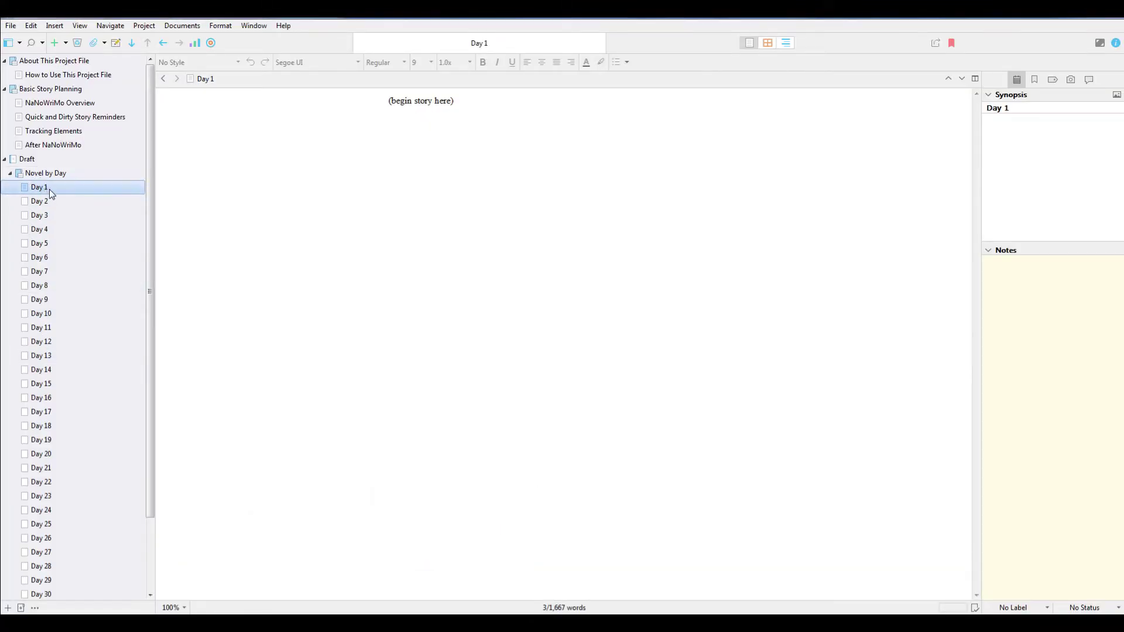
pyautogui.scroll(-2, 51, 317)
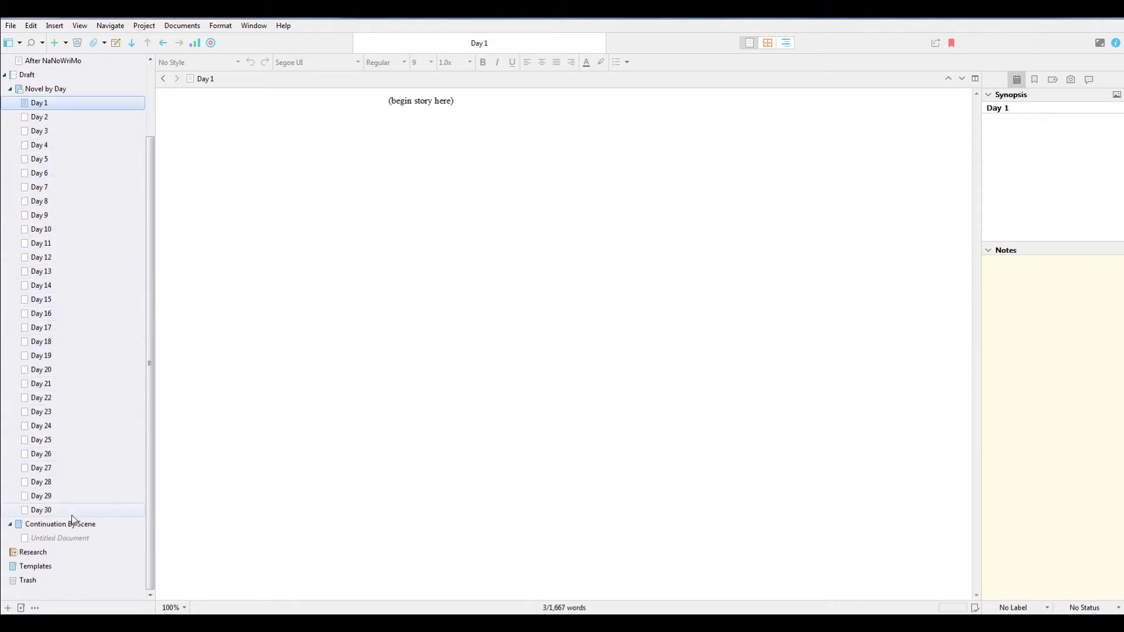
pyautogui.scroll(2, 119, 511)
pyautogui.scroll(-2, 116, 498)
pyautogui.scroll(2, 17, 478)
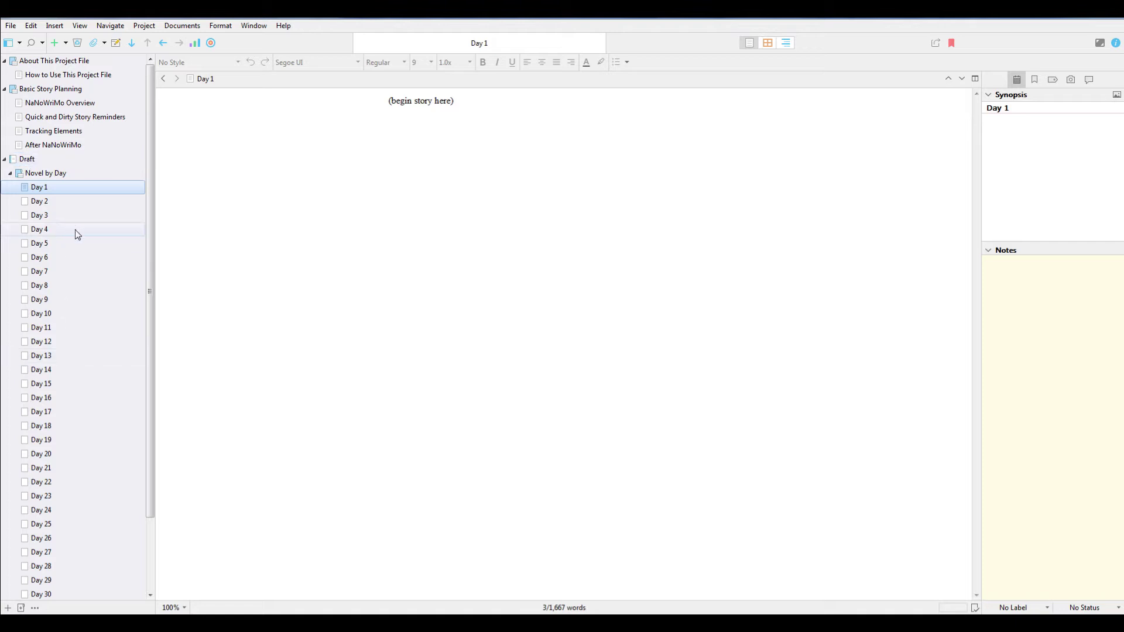
pyautogui.scroll(-2, 75, 232)
pyautogui.scroll(2, 87, 413)
pyautogui.click(35, 172)
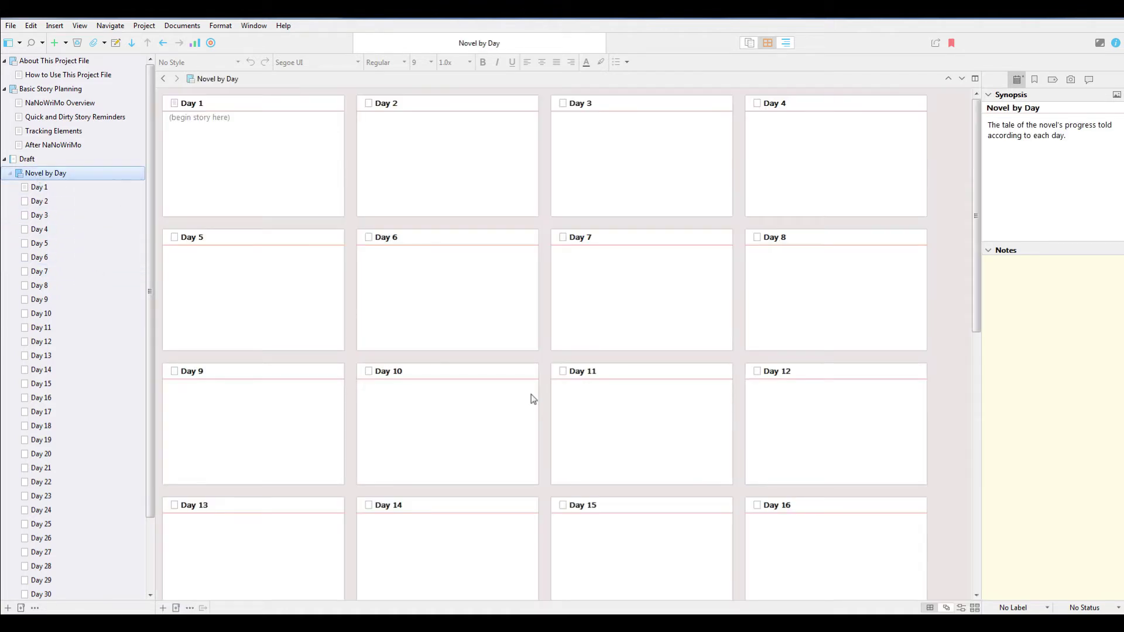
# Step: Select the Day 1 card, then open Day 1 with its '(begin story here)' placeholder
pyautogui.click(277, 177)
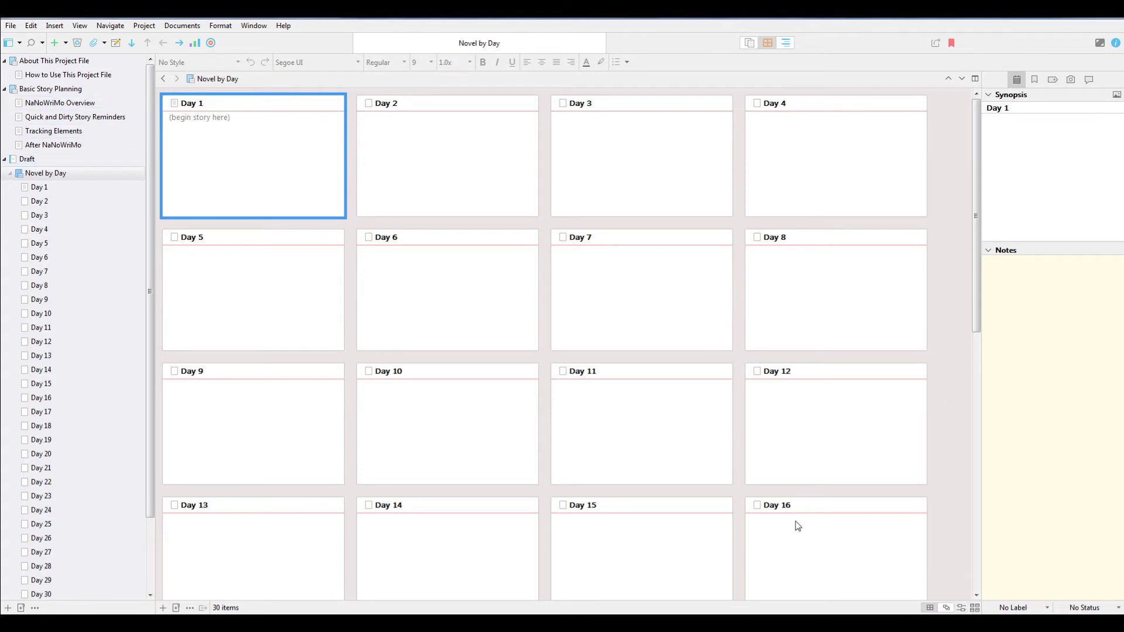
pyautogui.click(41, 188)
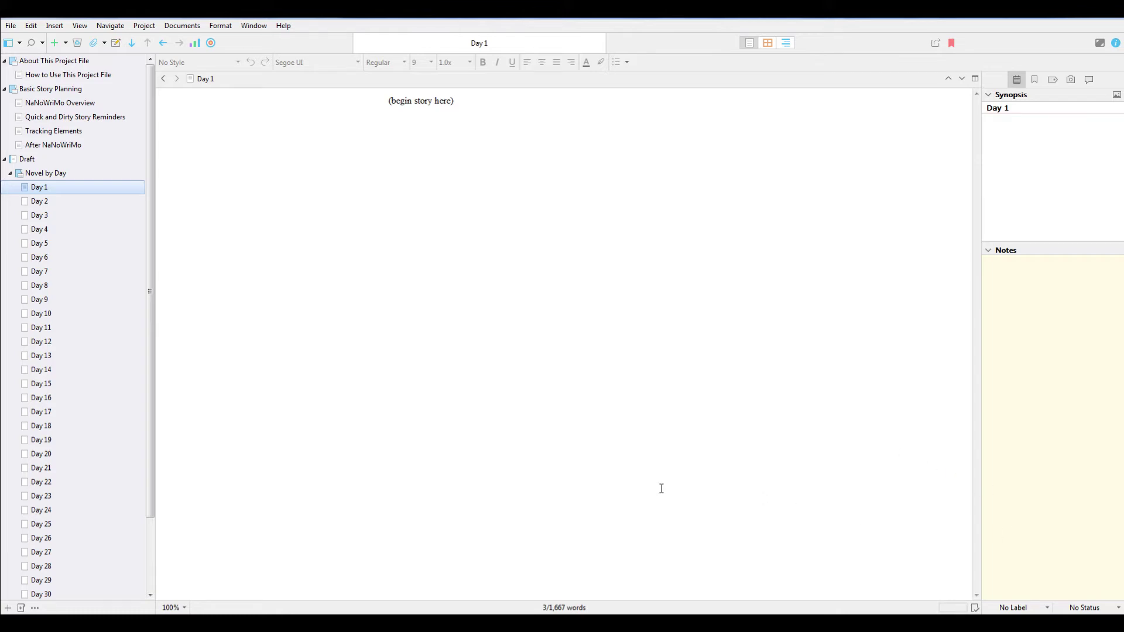
# Step: Split the editor with Quick and Dirty Story Reminders on the right and Day 1 on the left
pyautogui.click(54, 74)
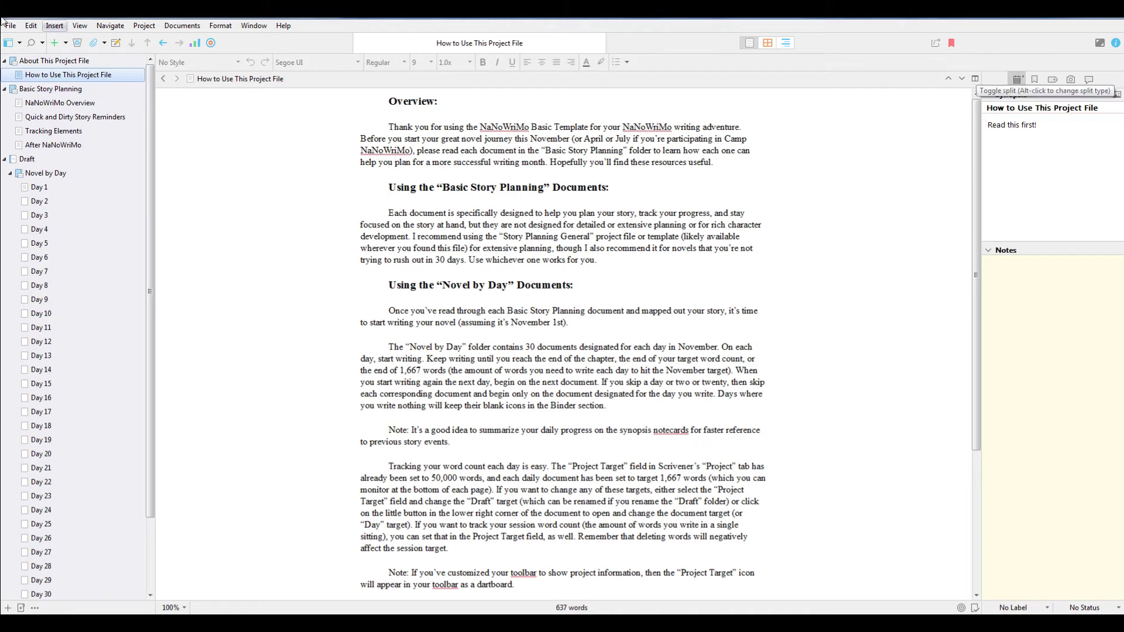
pyautogui.click(63, 118)
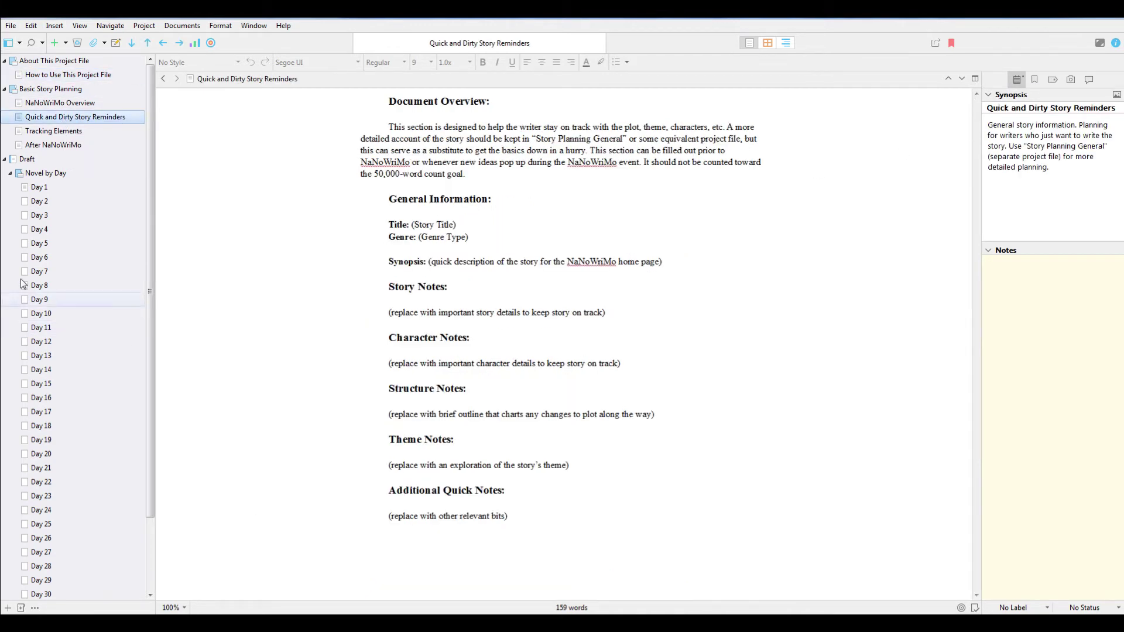
pyautogui.click(976, 79)
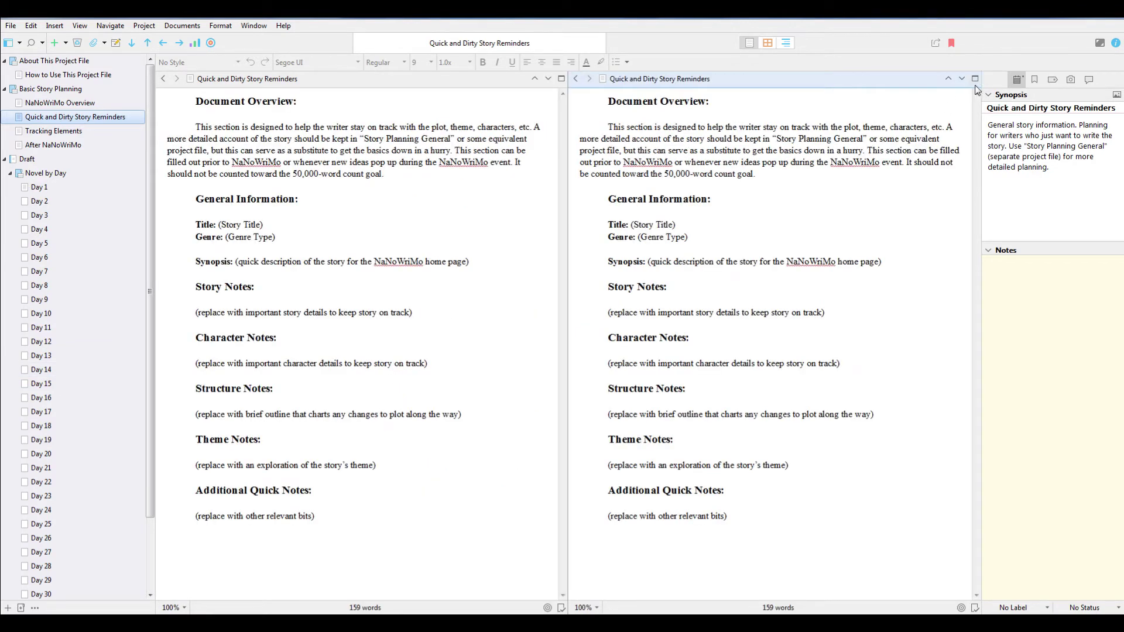
pyautogui.click(288, 116)
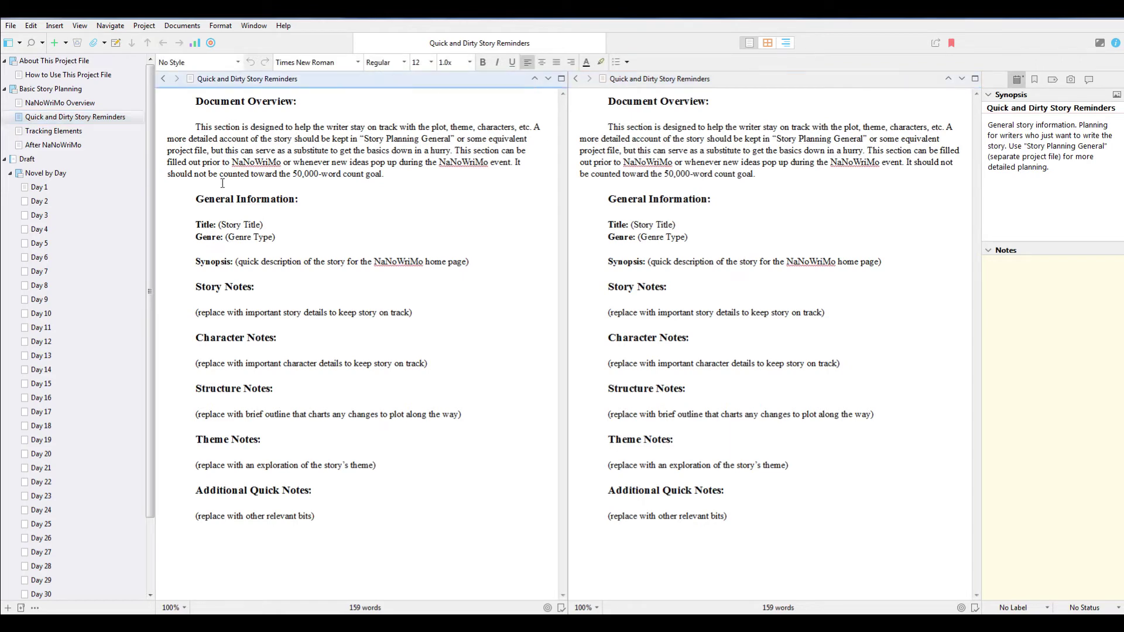
pyautogui.click(786, 227)
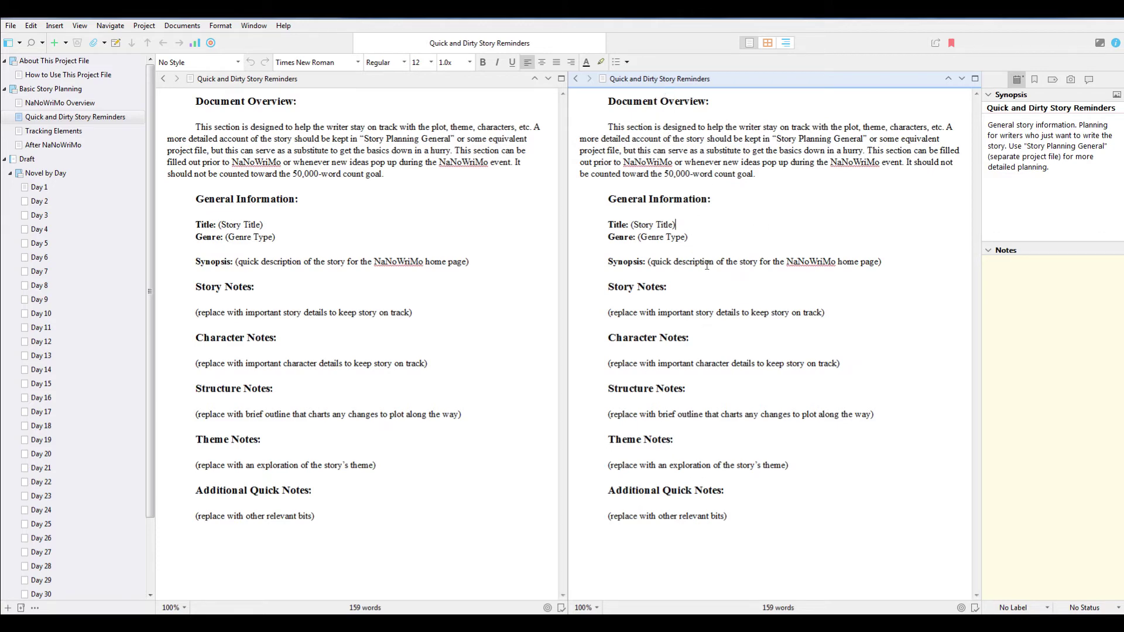
pyautogui.click(394, 197)
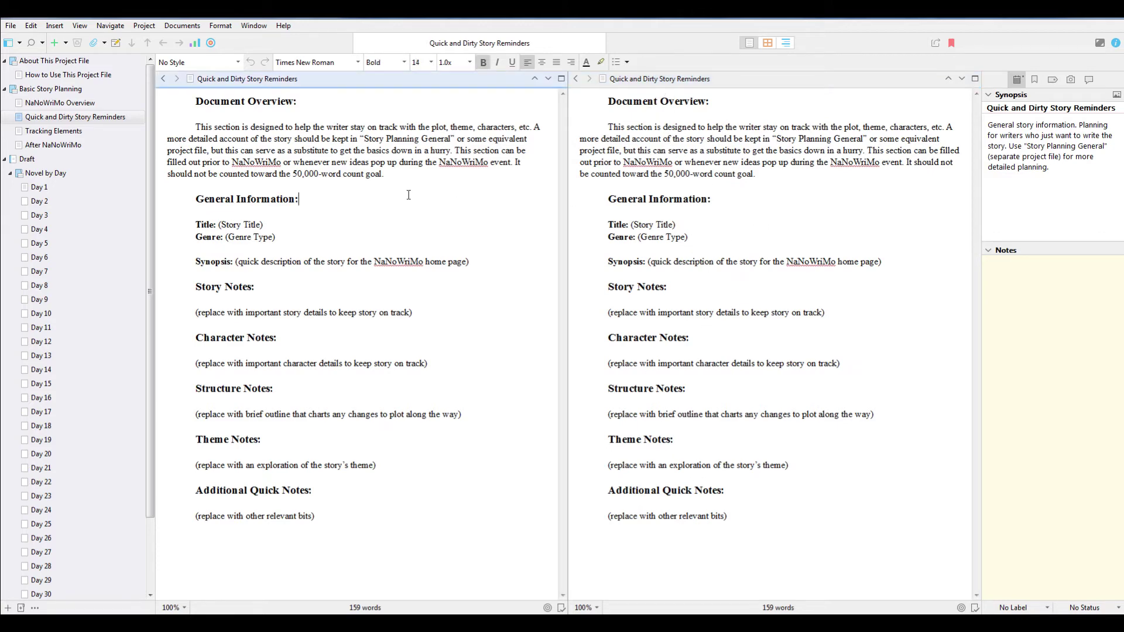
pyautogui.click(26, 188)
pyautogui.click(26, 187)
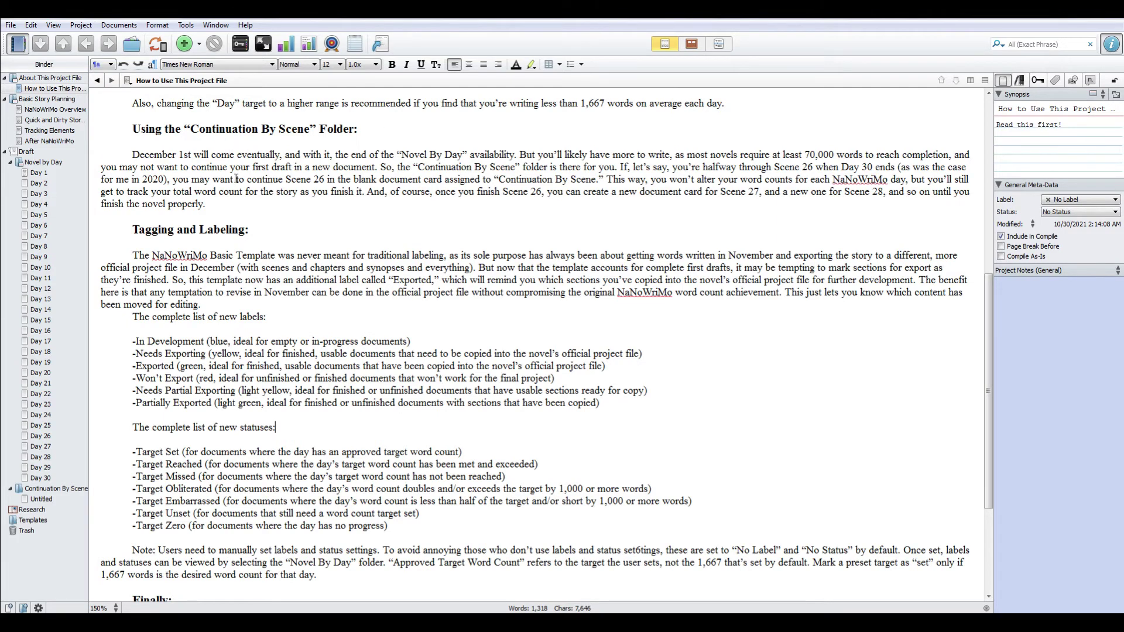
# Step: Switch to the template project window showing About This Project File
pyautogui.scroll(6, 237, 178)
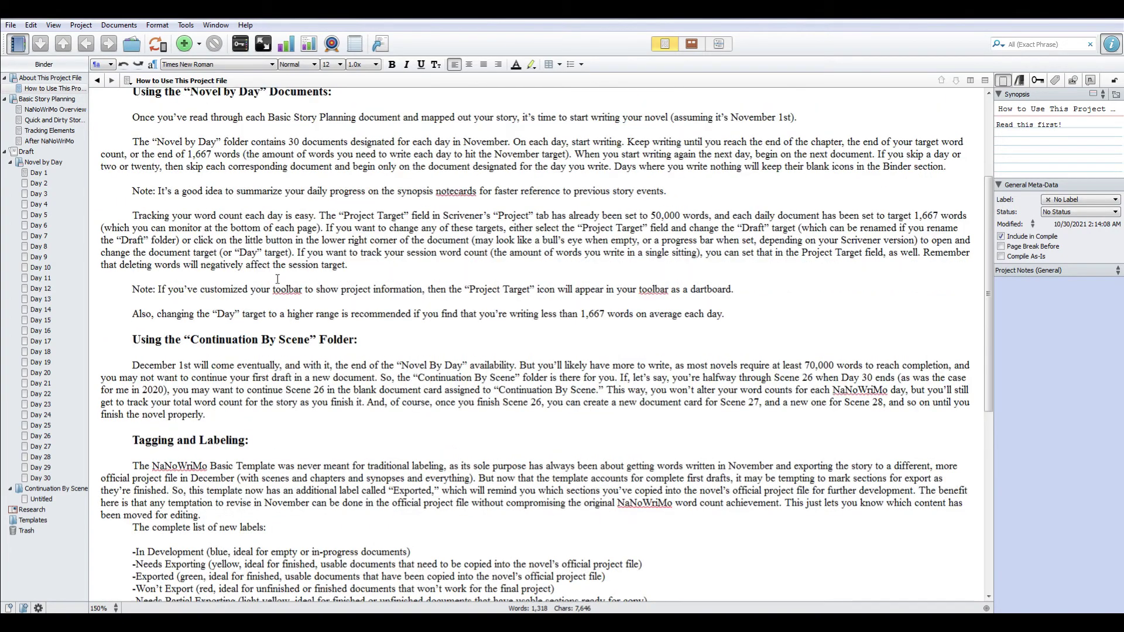
pyautogui.scroll(4, 260, 260)
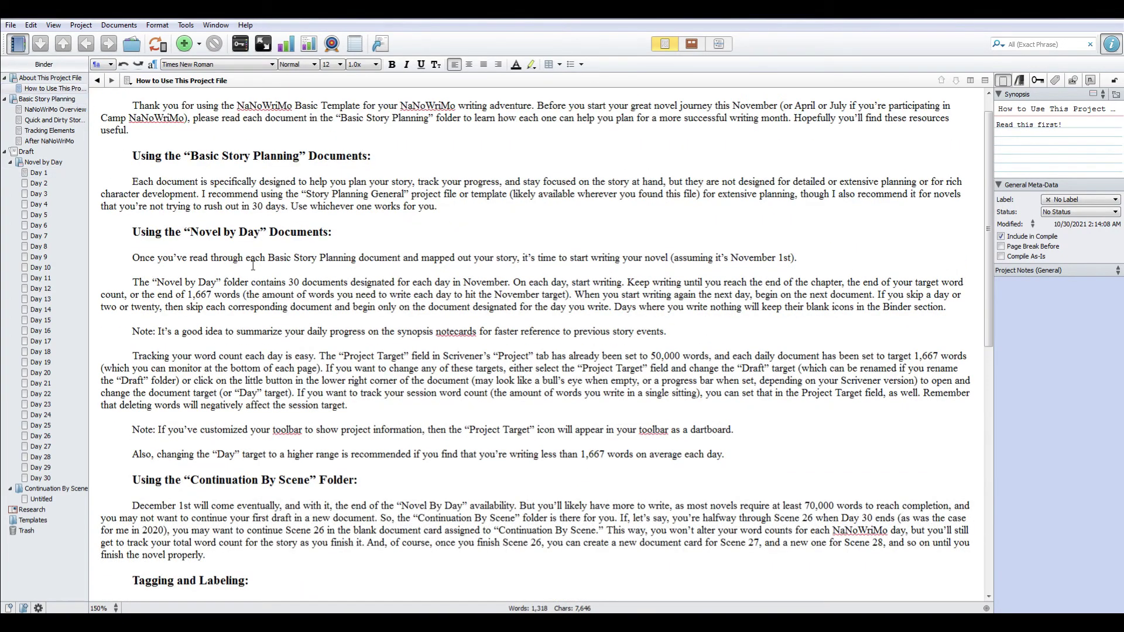
pyautogui.scroll(-11, 253, 265)
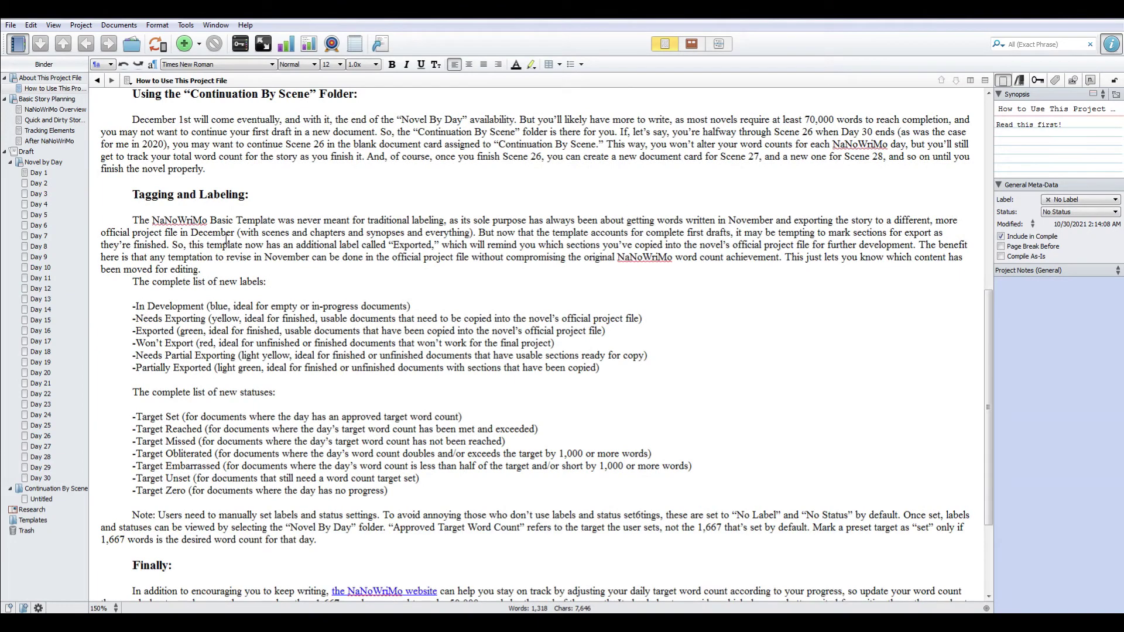
pyautogui.scroll(-1, 211, 350)
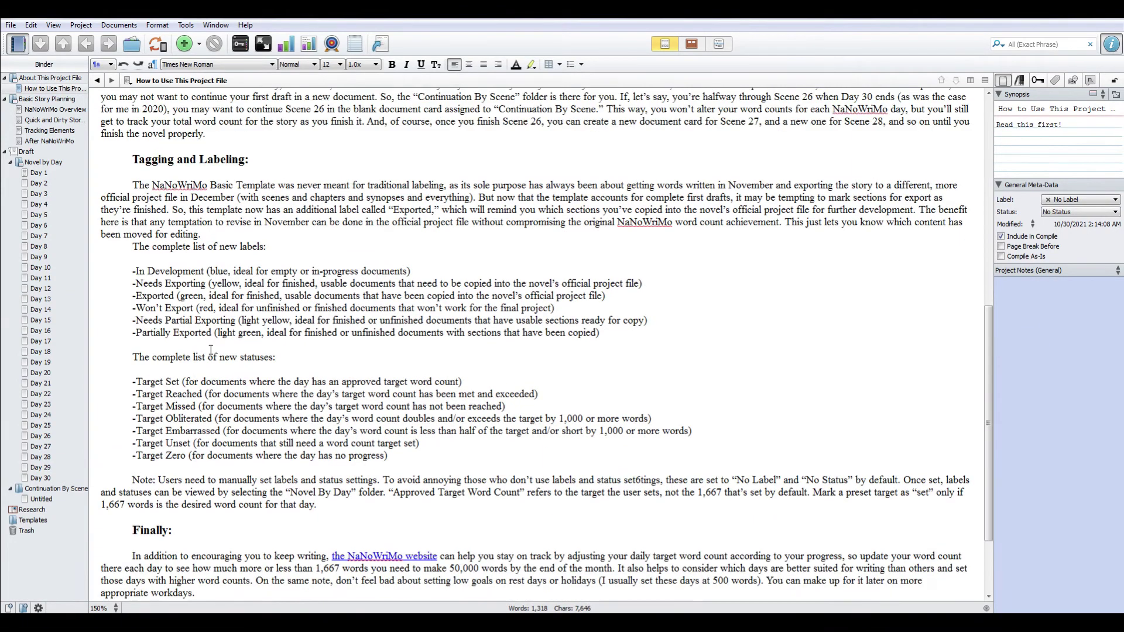
pyautogui.scroll(1, 211, 350)
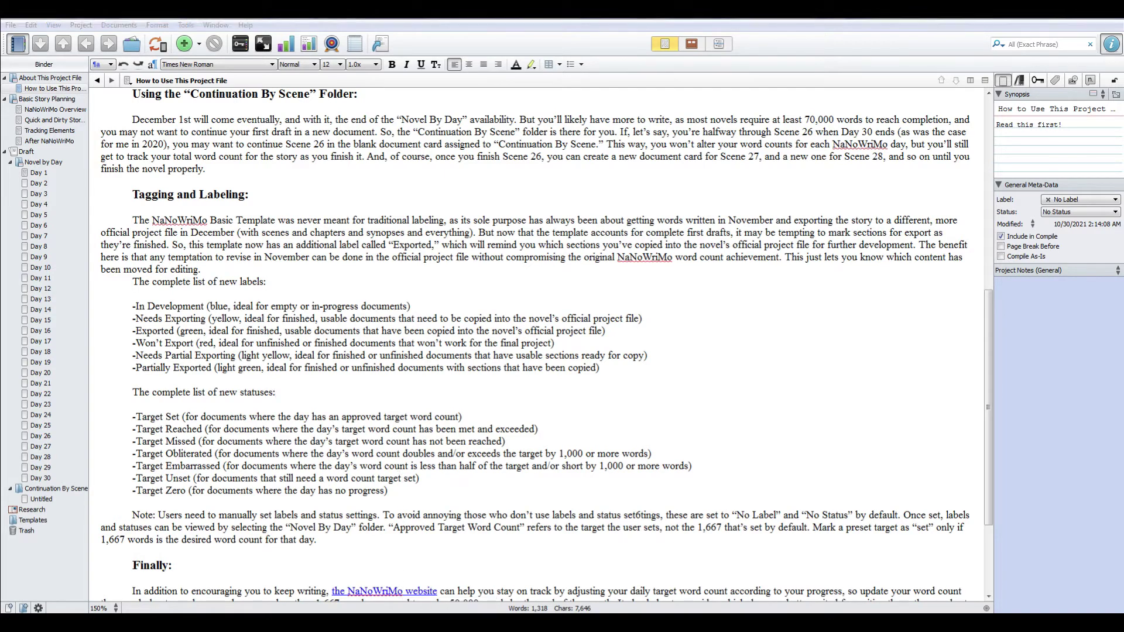
pyautogui.moveTo(389, 622)
pyautogui.click(434, 583)
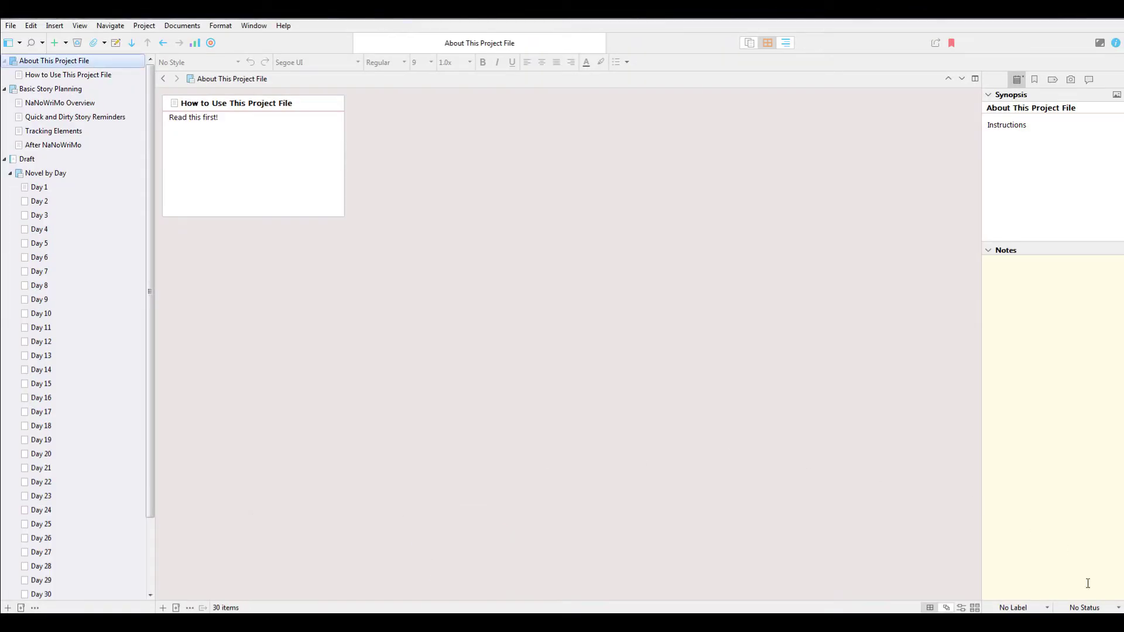
# Step: Open the template's How to Use This Project File instructions and scroll its text
pyautogui.click(64, 75)
pyautogui.scroll(2, 502, 357)
pyautogui.scroll(6, 502, 357)
pyautogui.scroll(-3, 502, 357)
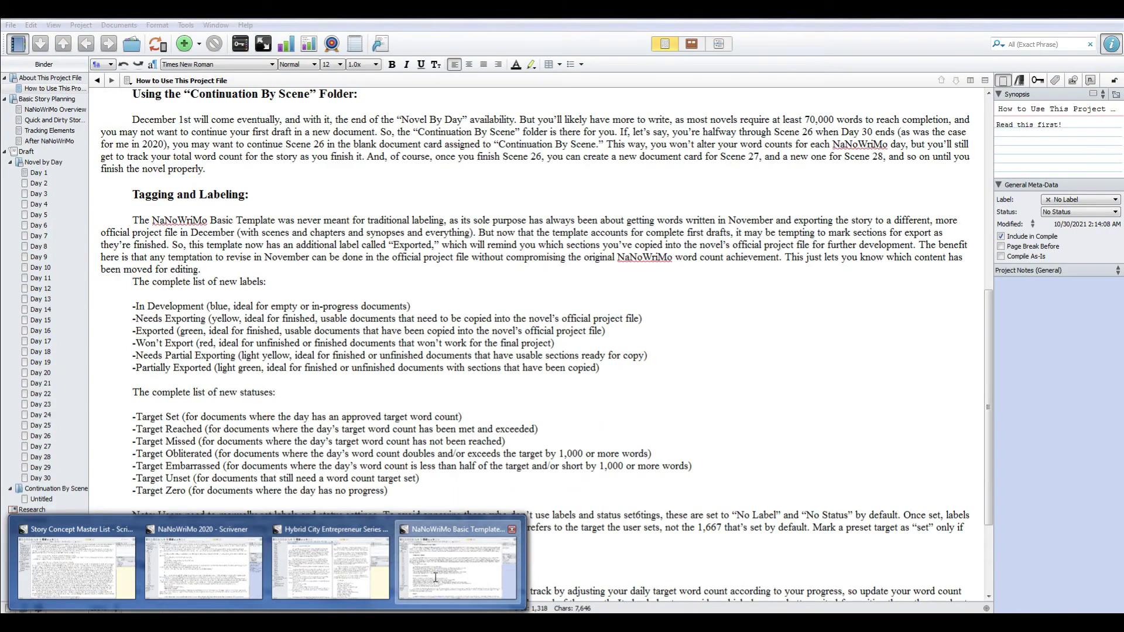
# Step: In the 1.9 project, review Day 1 and How to Use, then open the 30-card Novel by Day corkboard
pyautogui.click(457, 563)
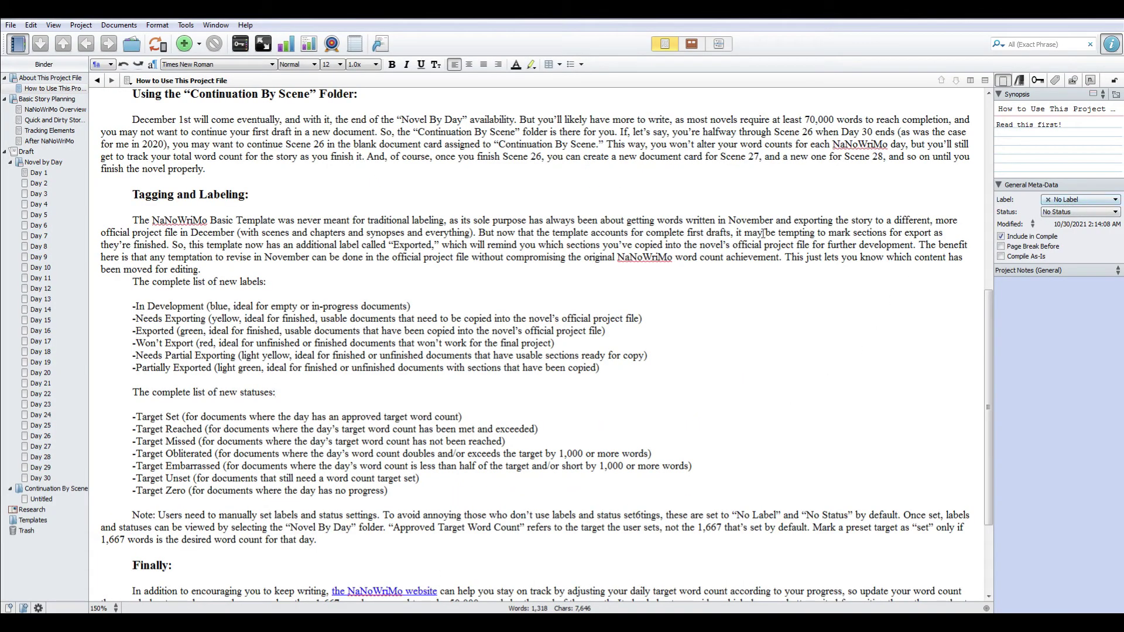
pyautogui.click(40, 174)
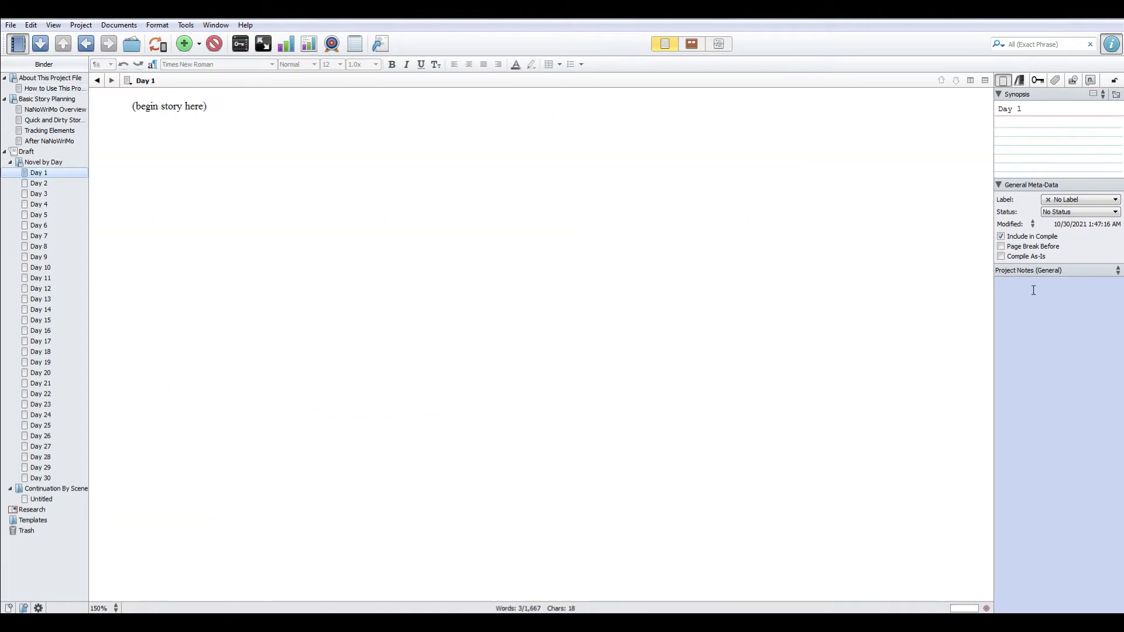
pyautogui.click(35, 88)
pyautogui.scroll(-2, 394, 395)
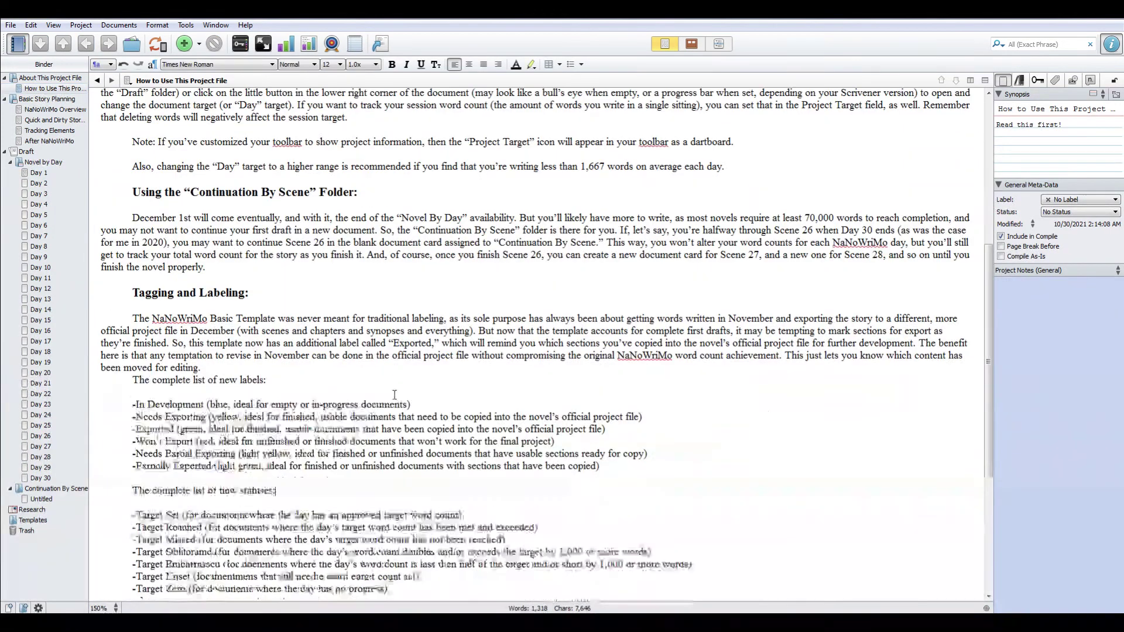
pyautogui.scroll(-5, 395, 394)
pyautogui.scroll(2, 234, 349)
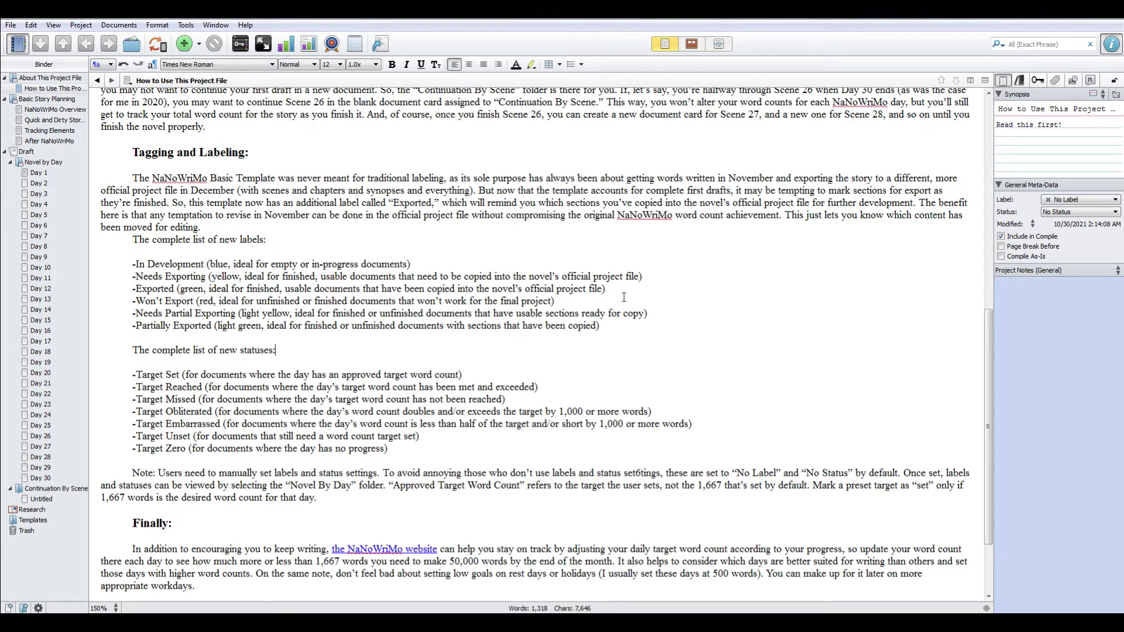
pyautogui.click(42, 162)
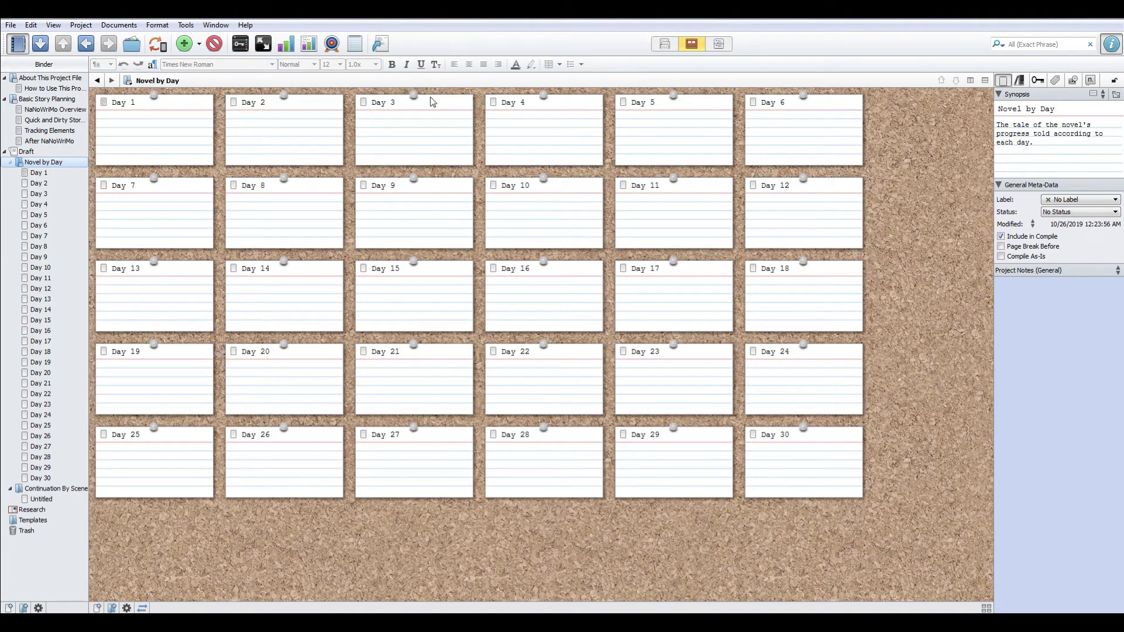
# Step: Open the Day 1 card's document and set Label to In Development and Status to Target Unset
pyautogui.click(155, 138)
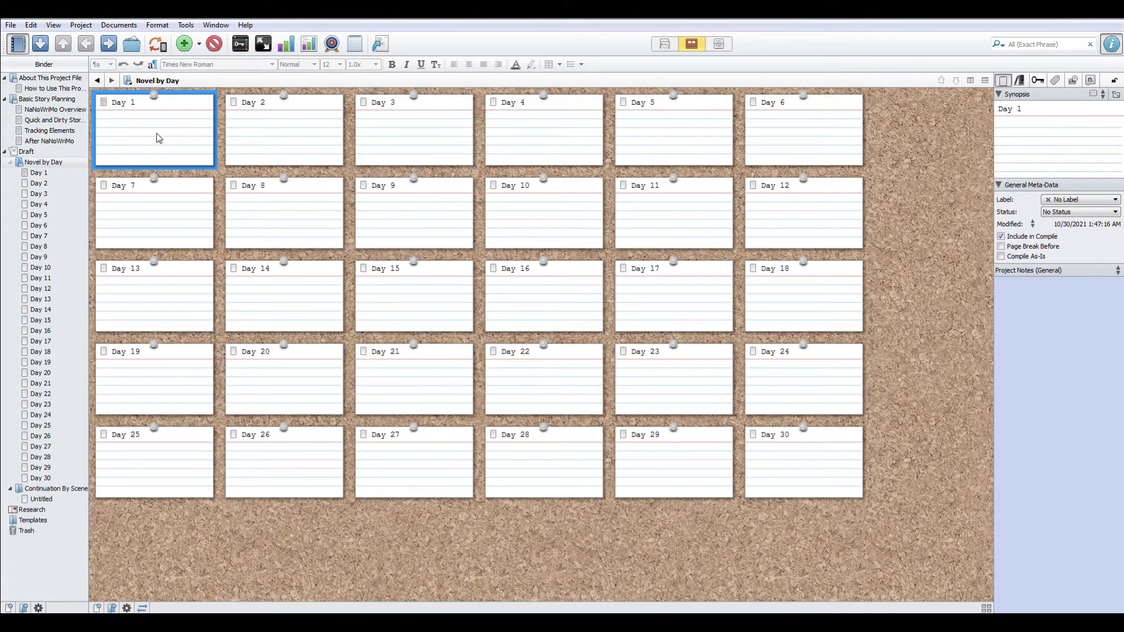
pyautogui.click(66, 173)
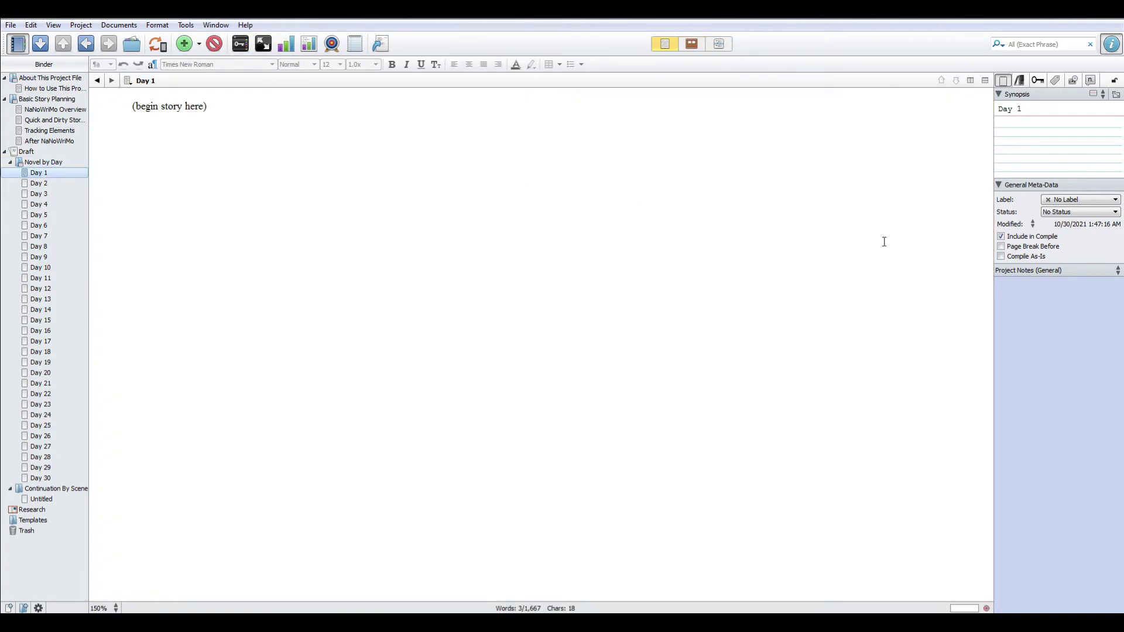
pyautogui.click(1116, 200)
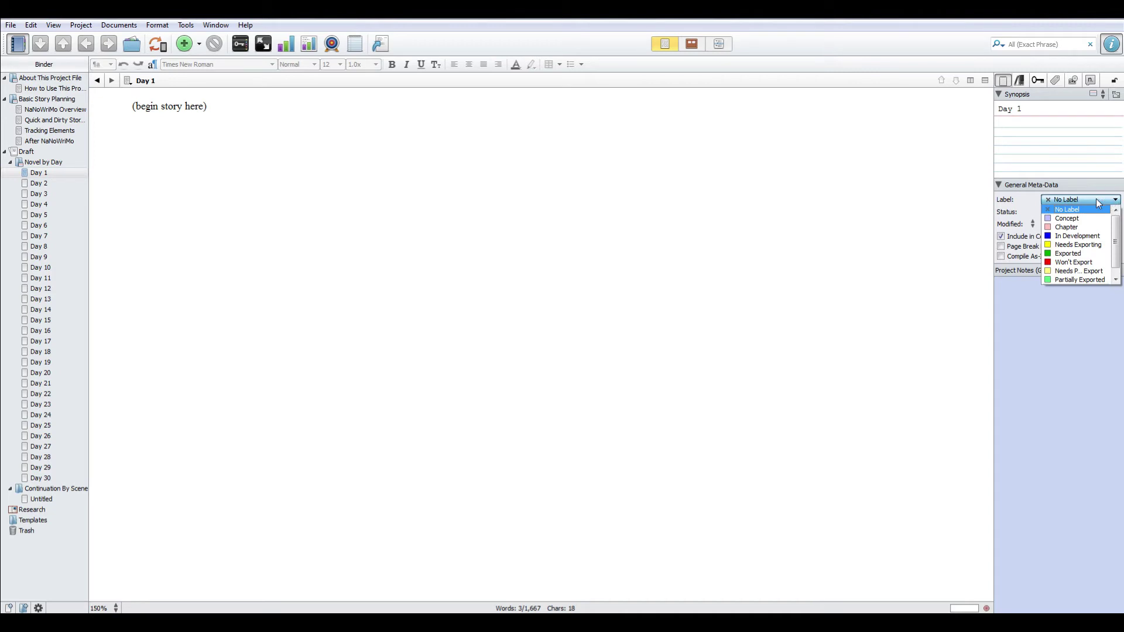
pyautogui.click(1071, 236)
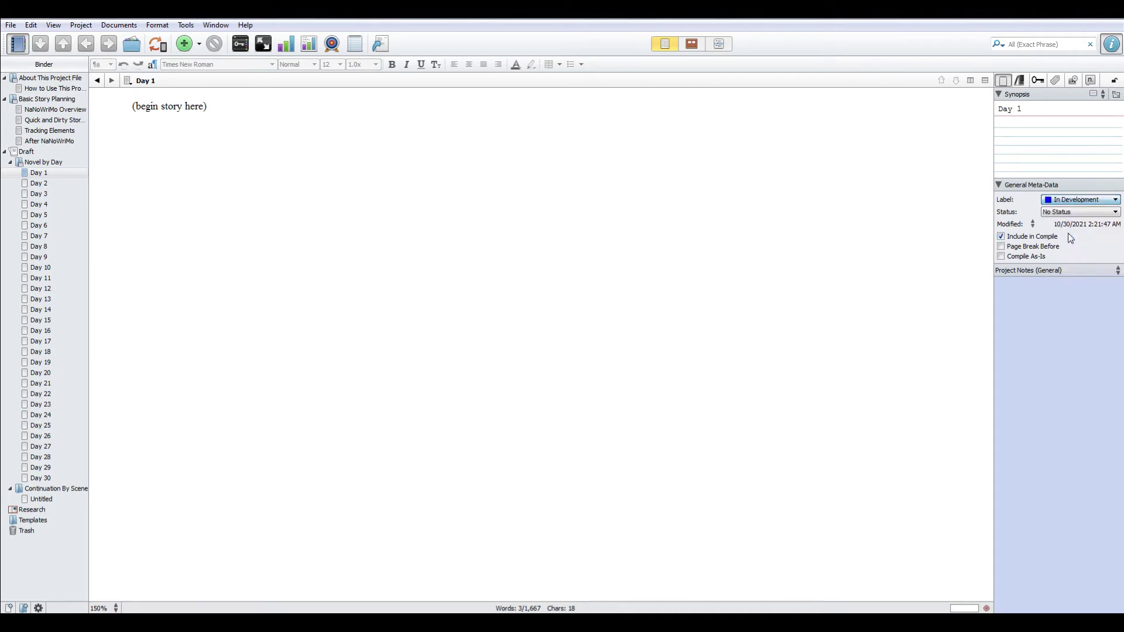
pyautogui.click(1110, 213)
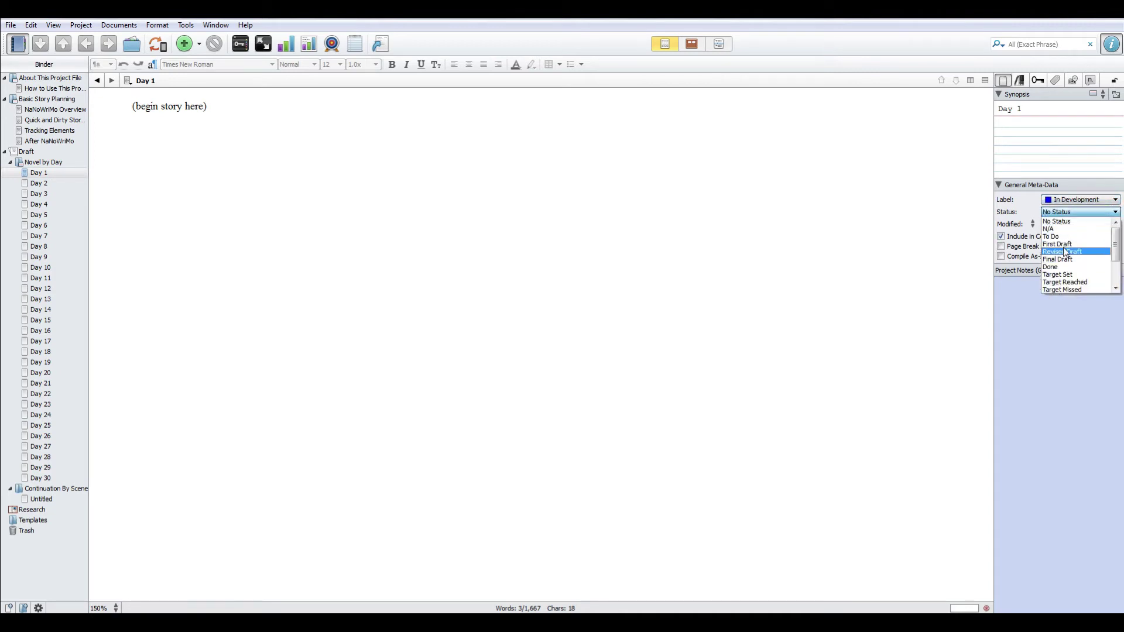
pyautogui.scroll(-2, 1067, 280)
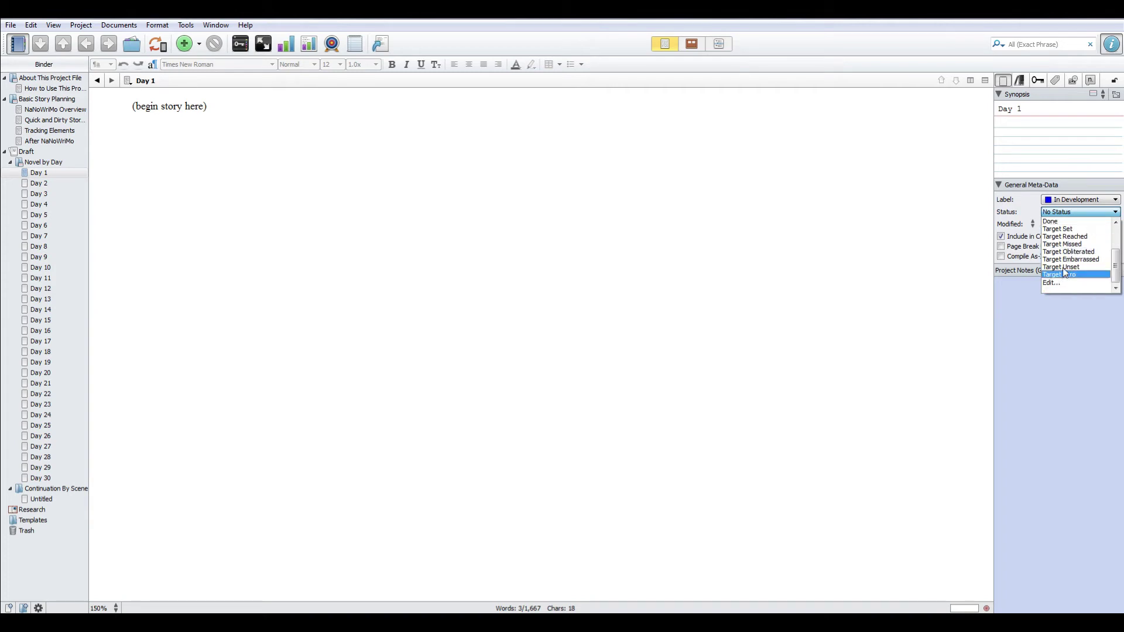
pyautogui.click(1068, 270)
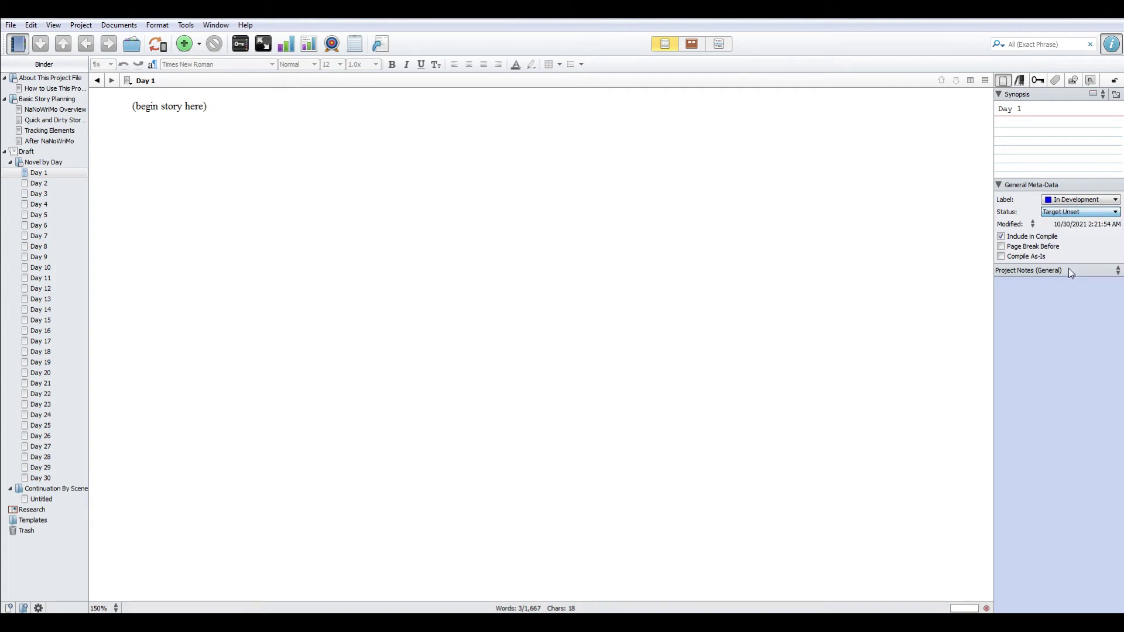
# Step: Return to the Novel by Day corkboard to see Day 1's blue pin and Target Unset stamp
pyautogui.click(44, 163)
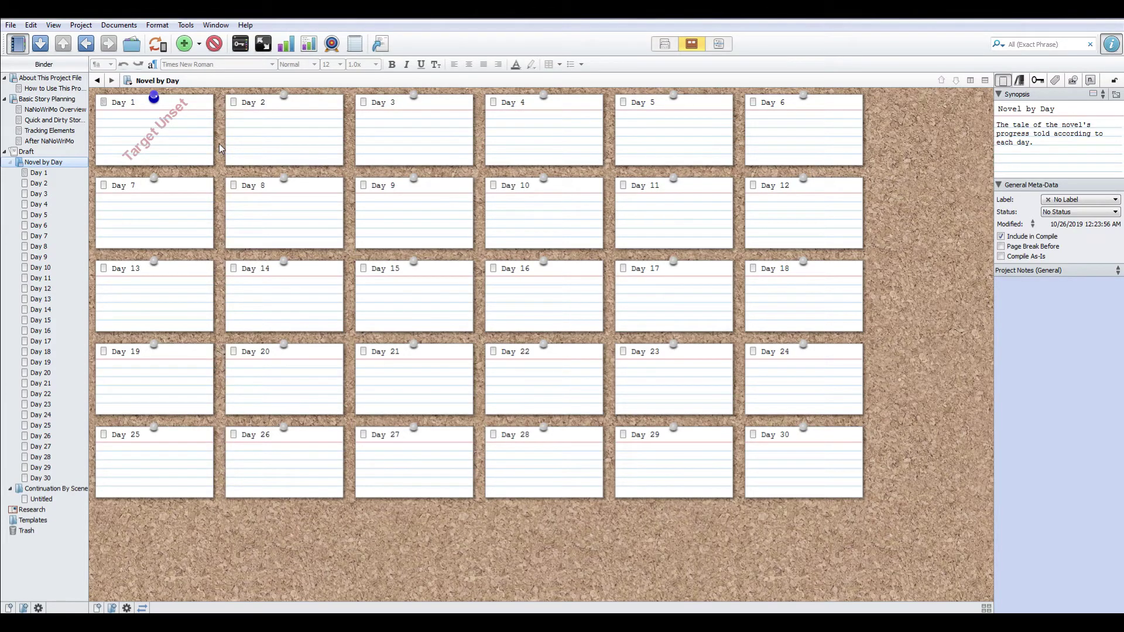
# Step: Open How to Use This Project File and scroll down to the Tagging and Labeling section
pyautogui.click(55, 89)
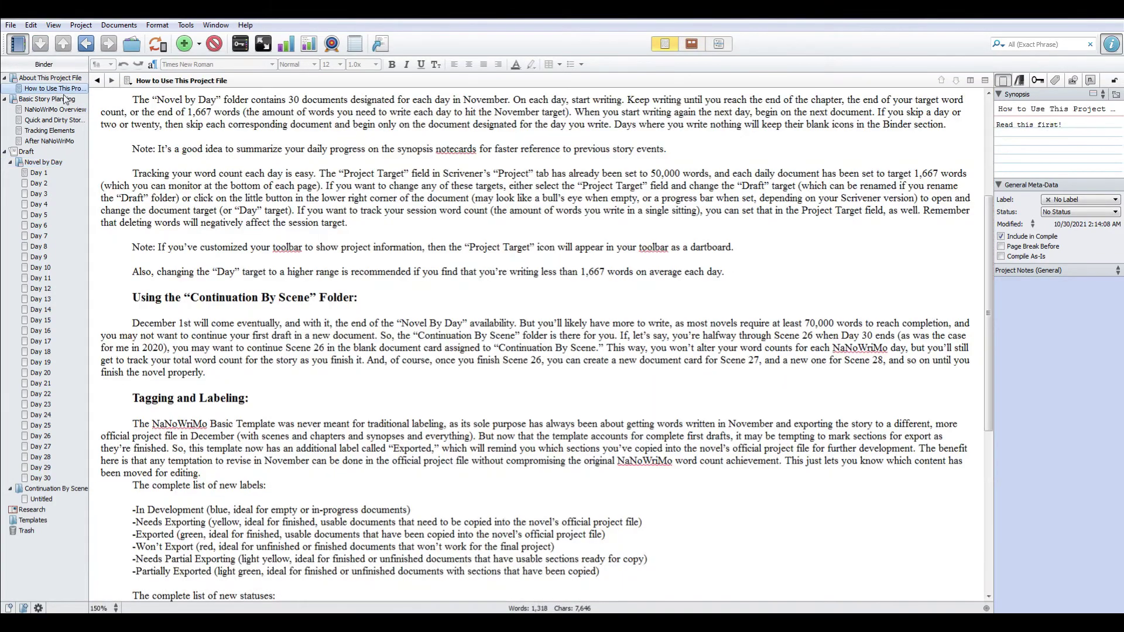
pyautogui.scroll(-6, 326, 351)
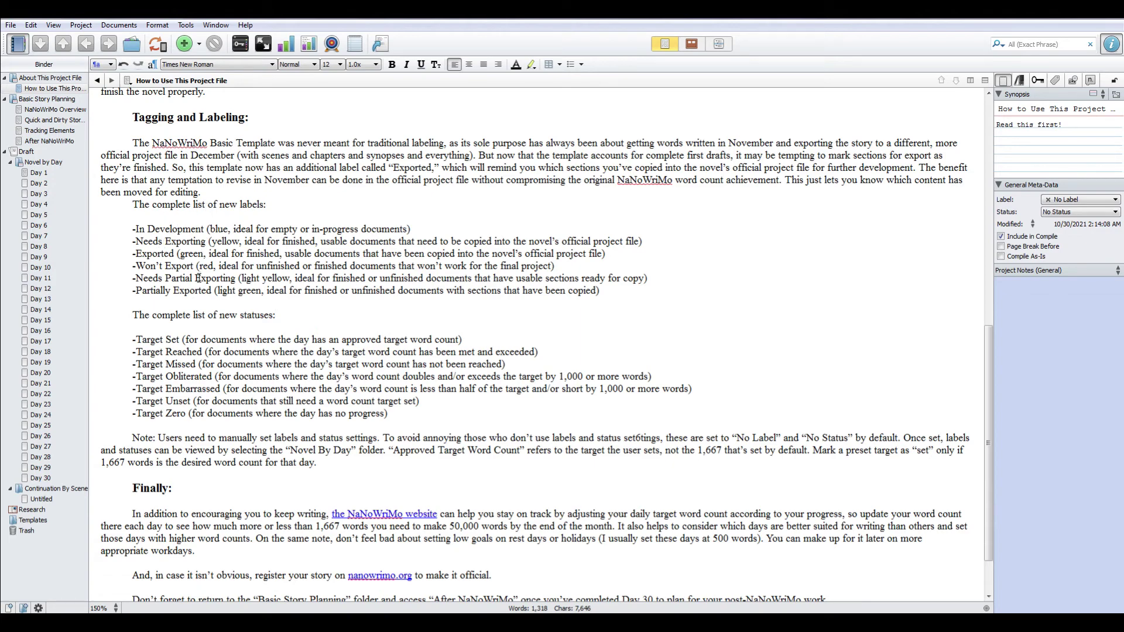
pyautogui.scroll(-1, 229, 346)
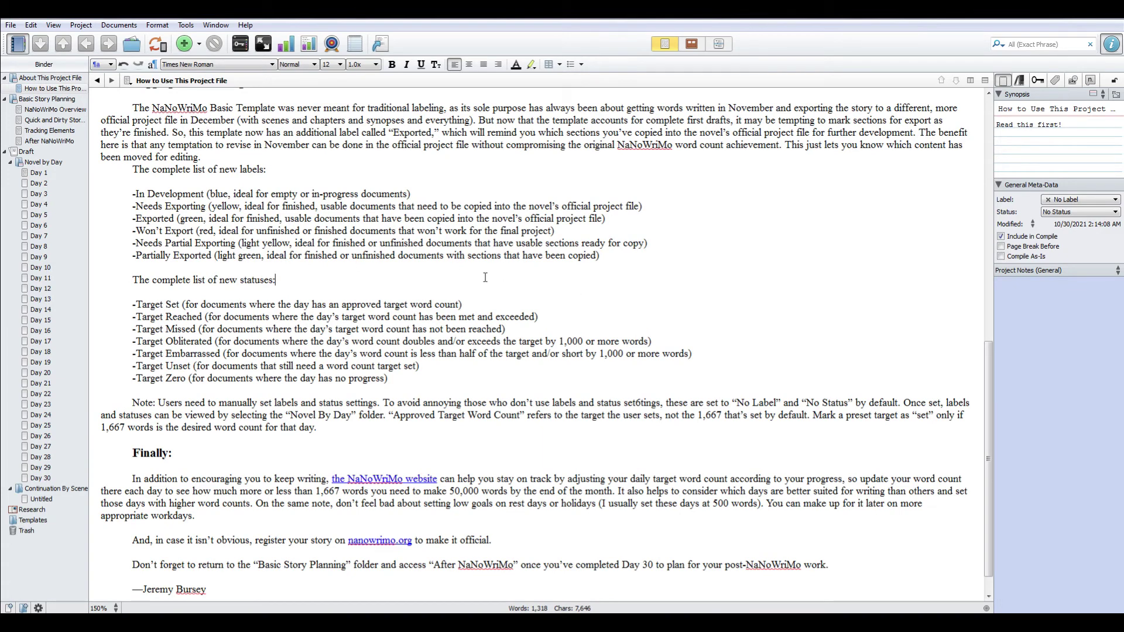
pyautogui.click(1116, 200)
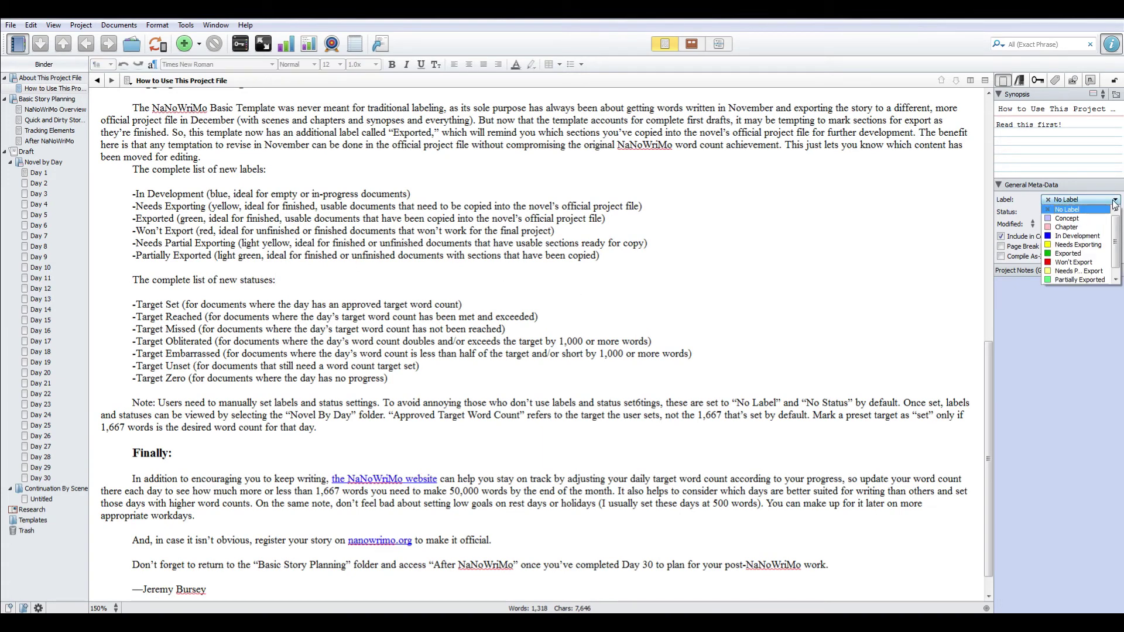
pyautogui.click(1067, 244)
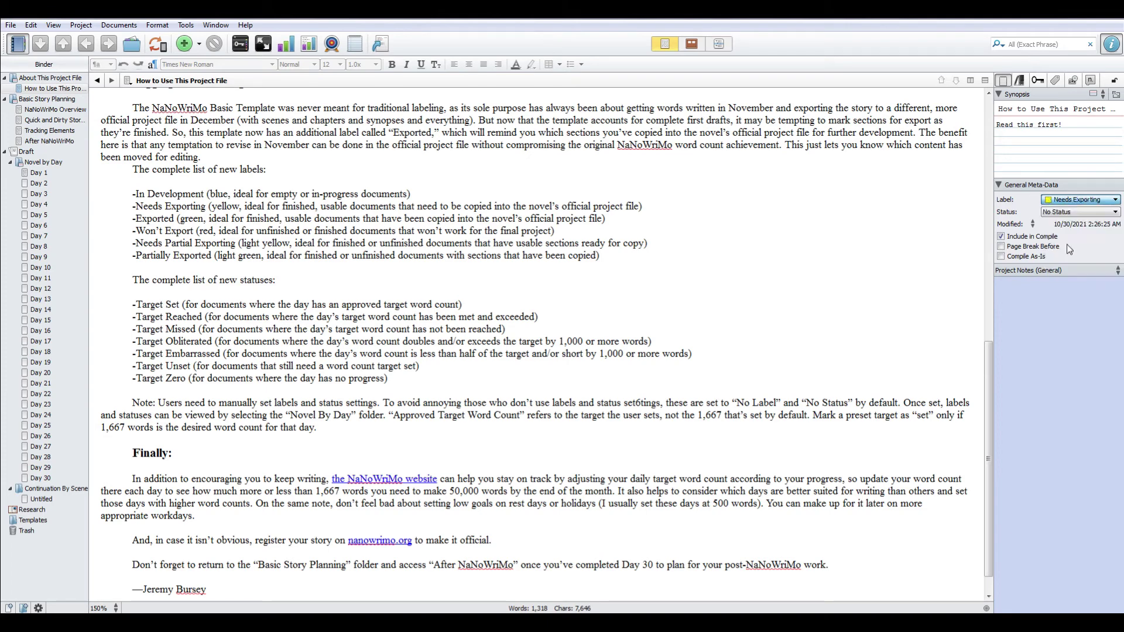
pyautogui.click(1077, 199)
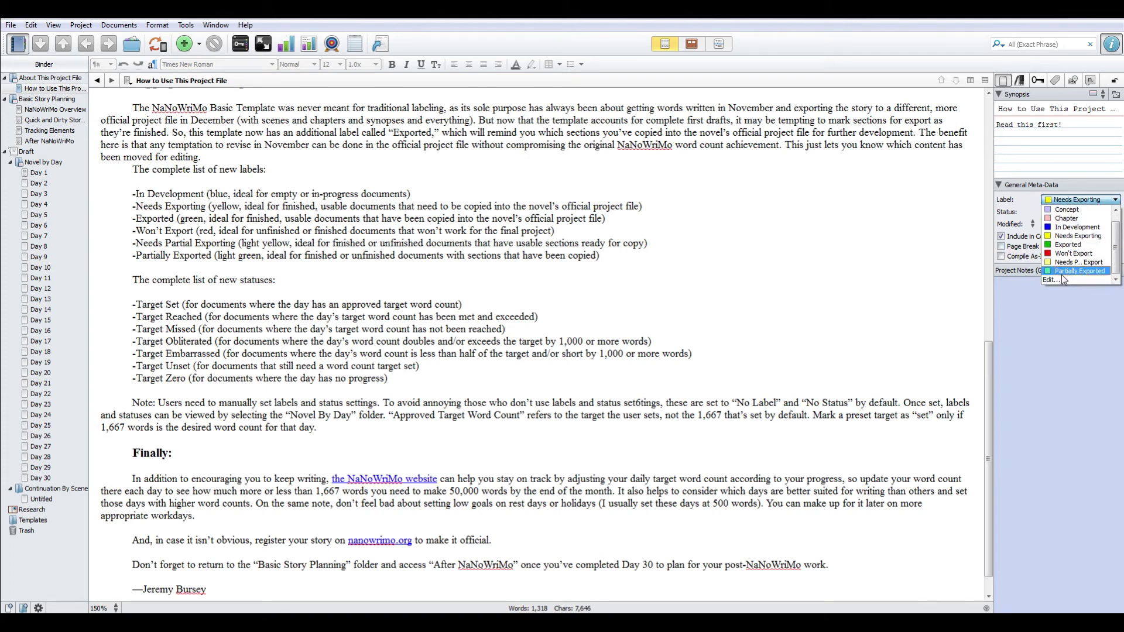
pyautogui.click(1062, 279)
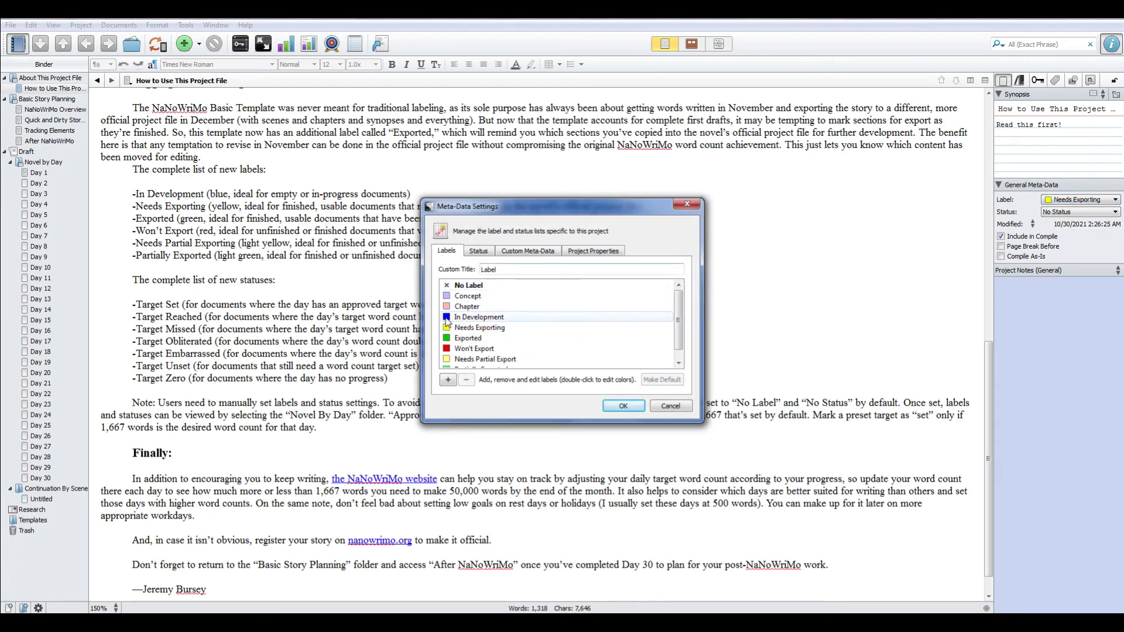
pyautogui.doubleClick(447, 327)
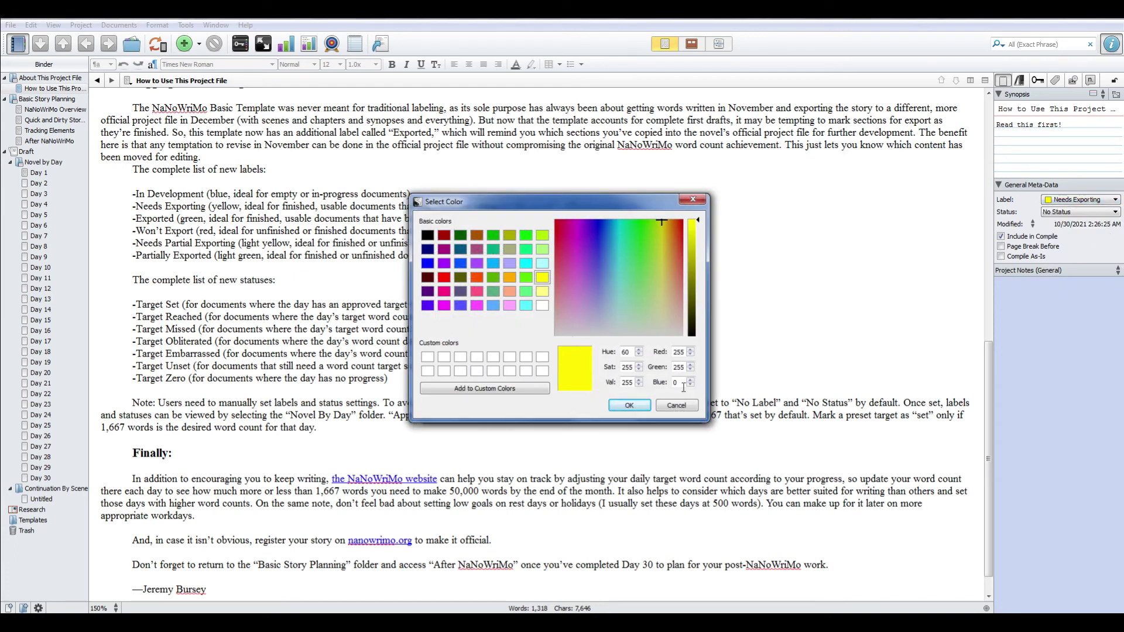
pyautogui.click(682, 406)
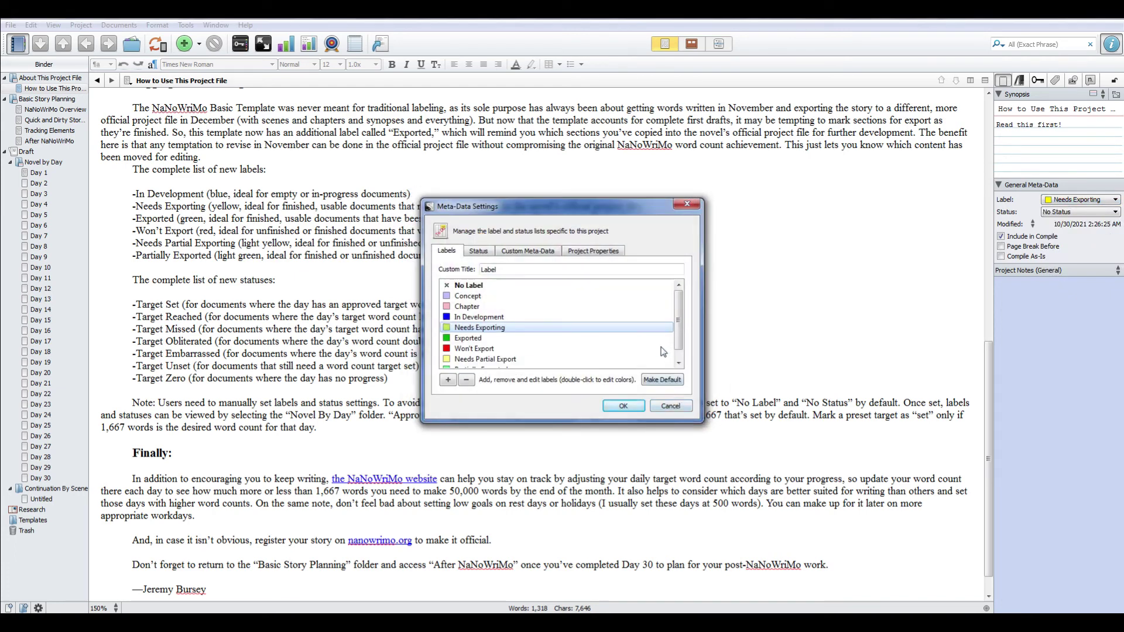
pyautogui.click(671, 407)
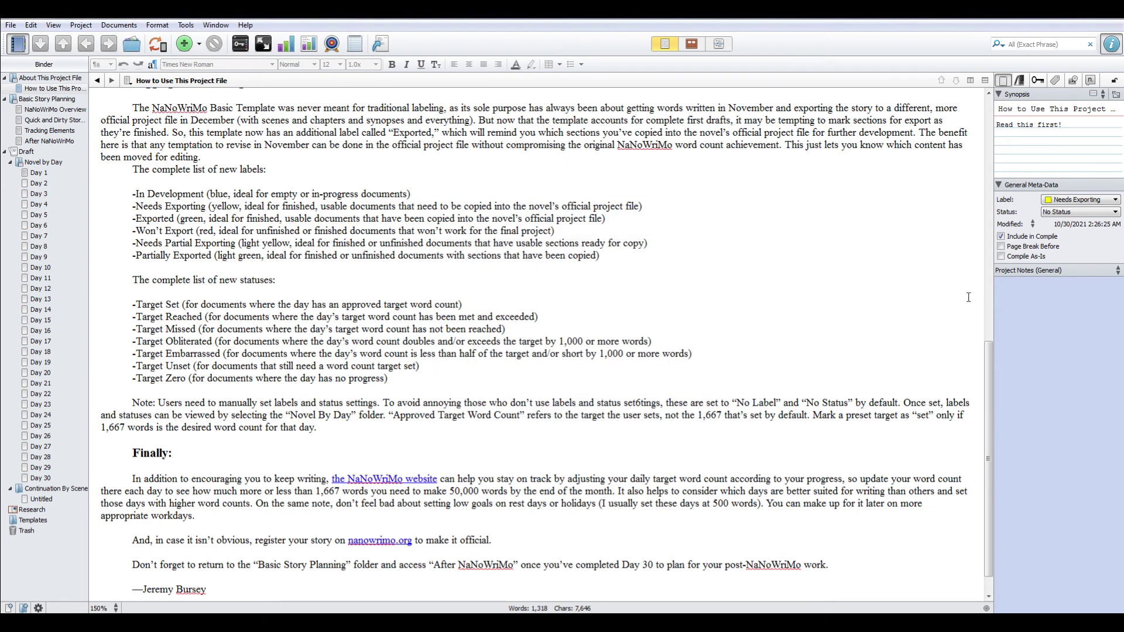
pyautogui.click(1112, 201)
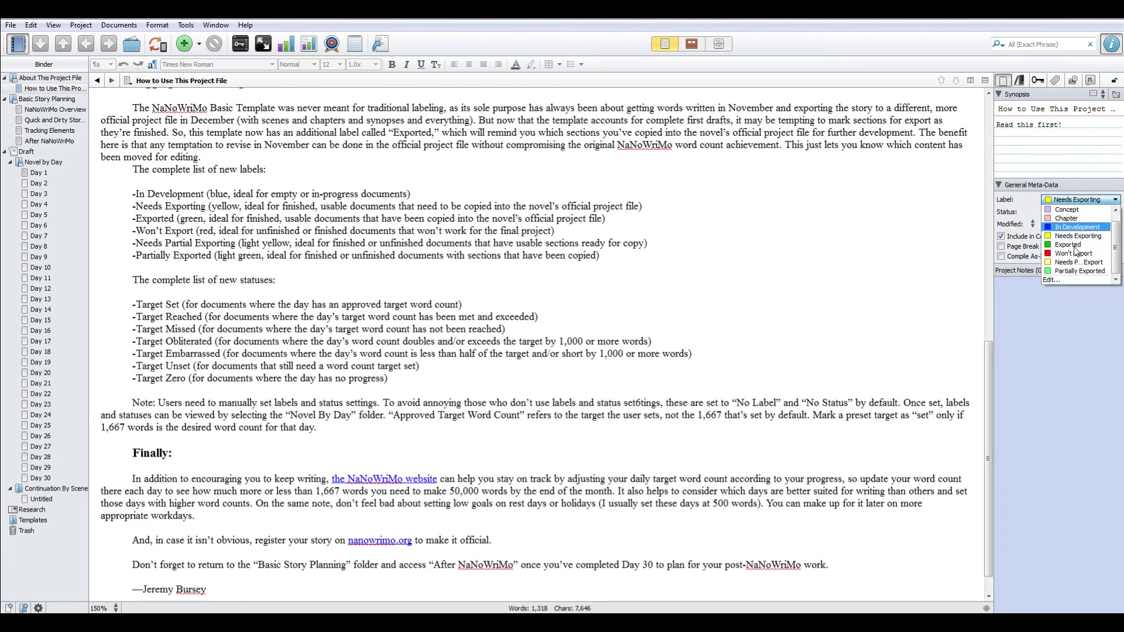
pyautogui.click(1057, 281)
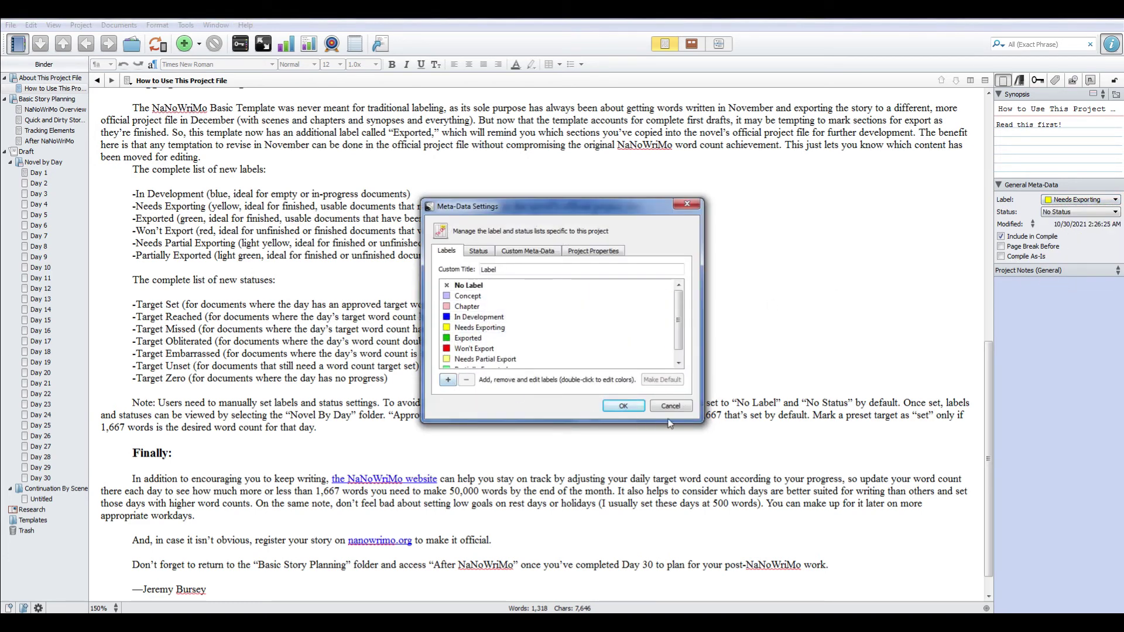
pyautogui.click(684, 408)
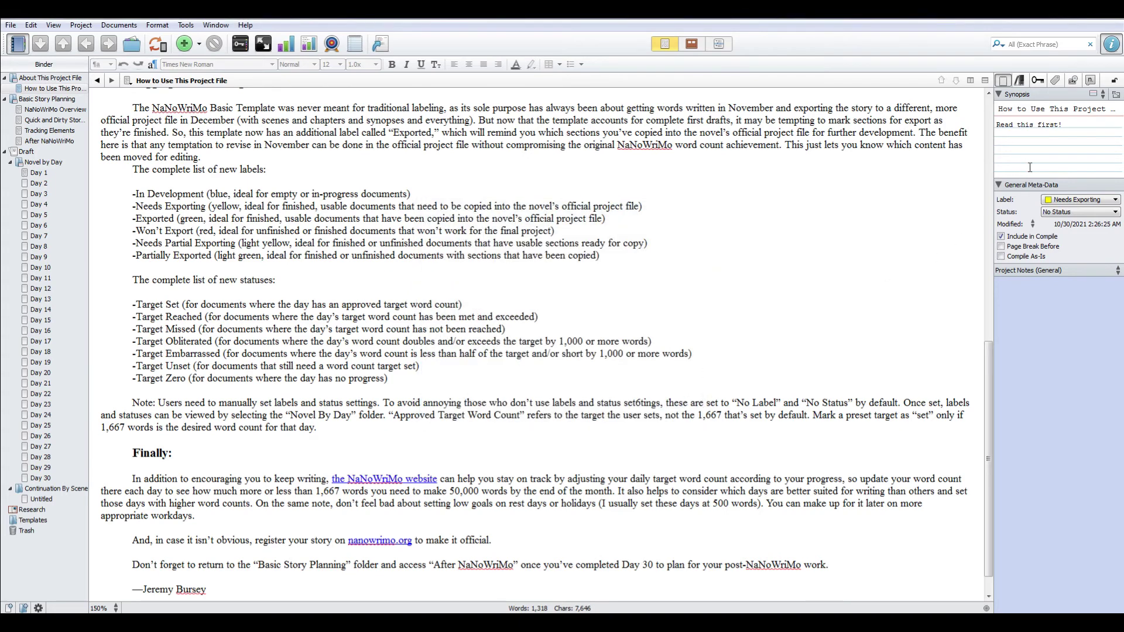
pyautogui.click(1115, 200)
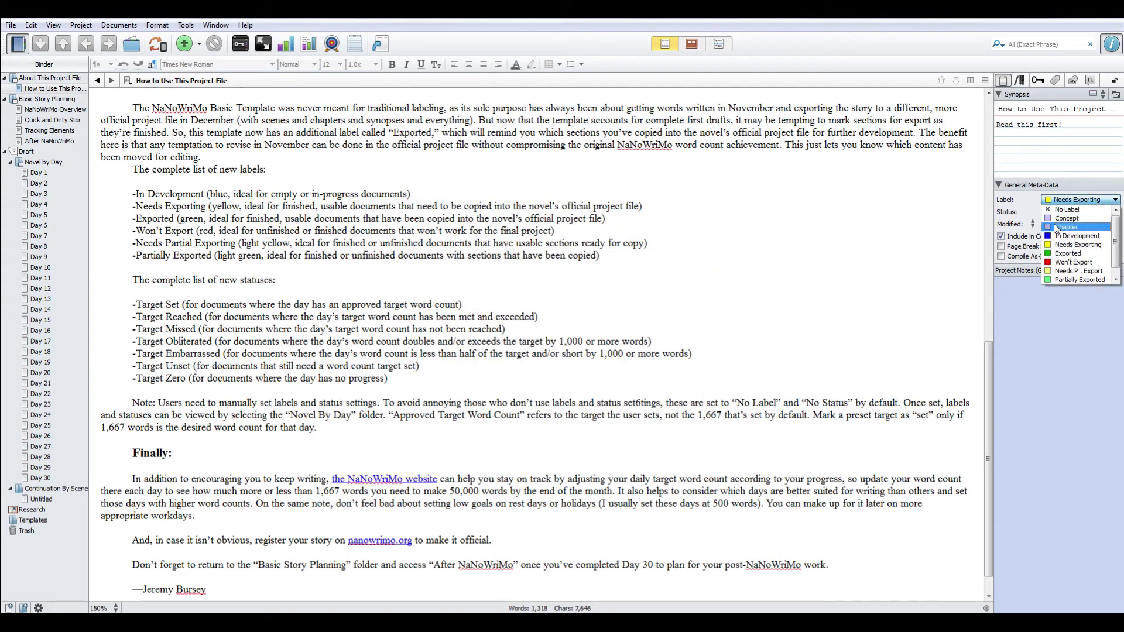
pyautogui.click(1067, 210)
pyautogui.click(498, 431)
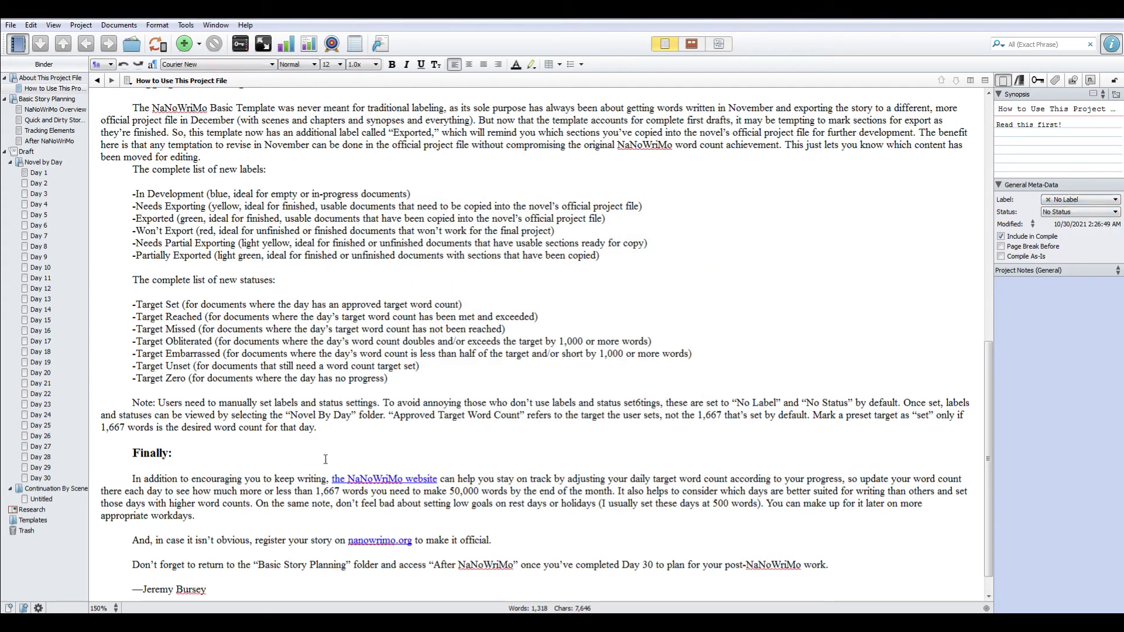